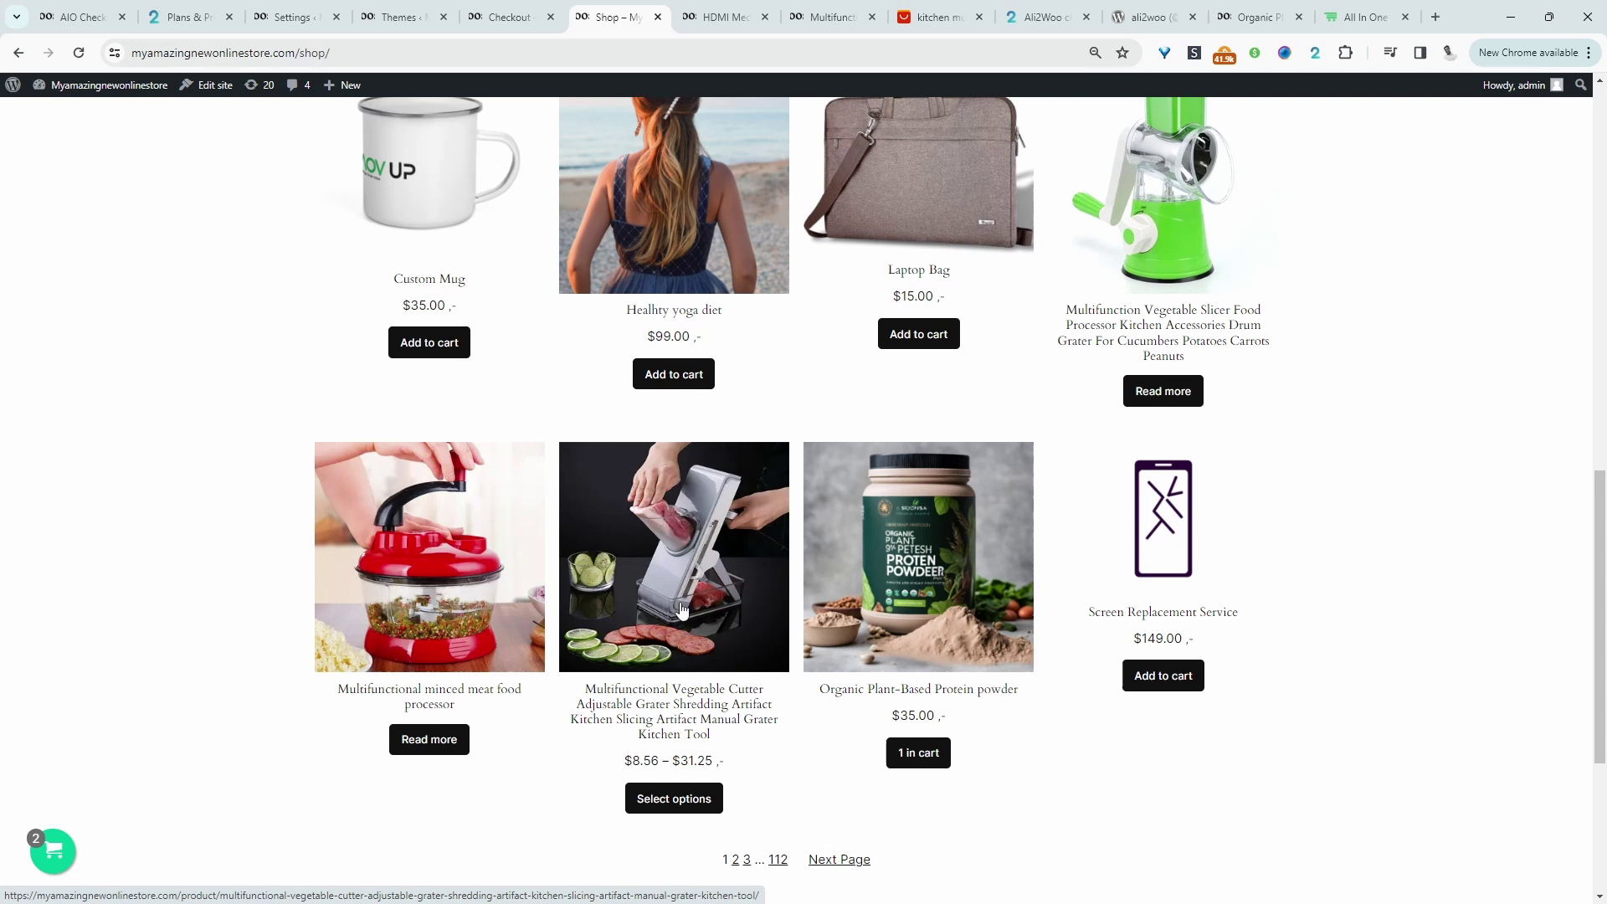
# Browse the Multifunctional Vegetable Cutter product page and description, then switch to the AliNext Lite tab.
pyautogui.click(644, 660)
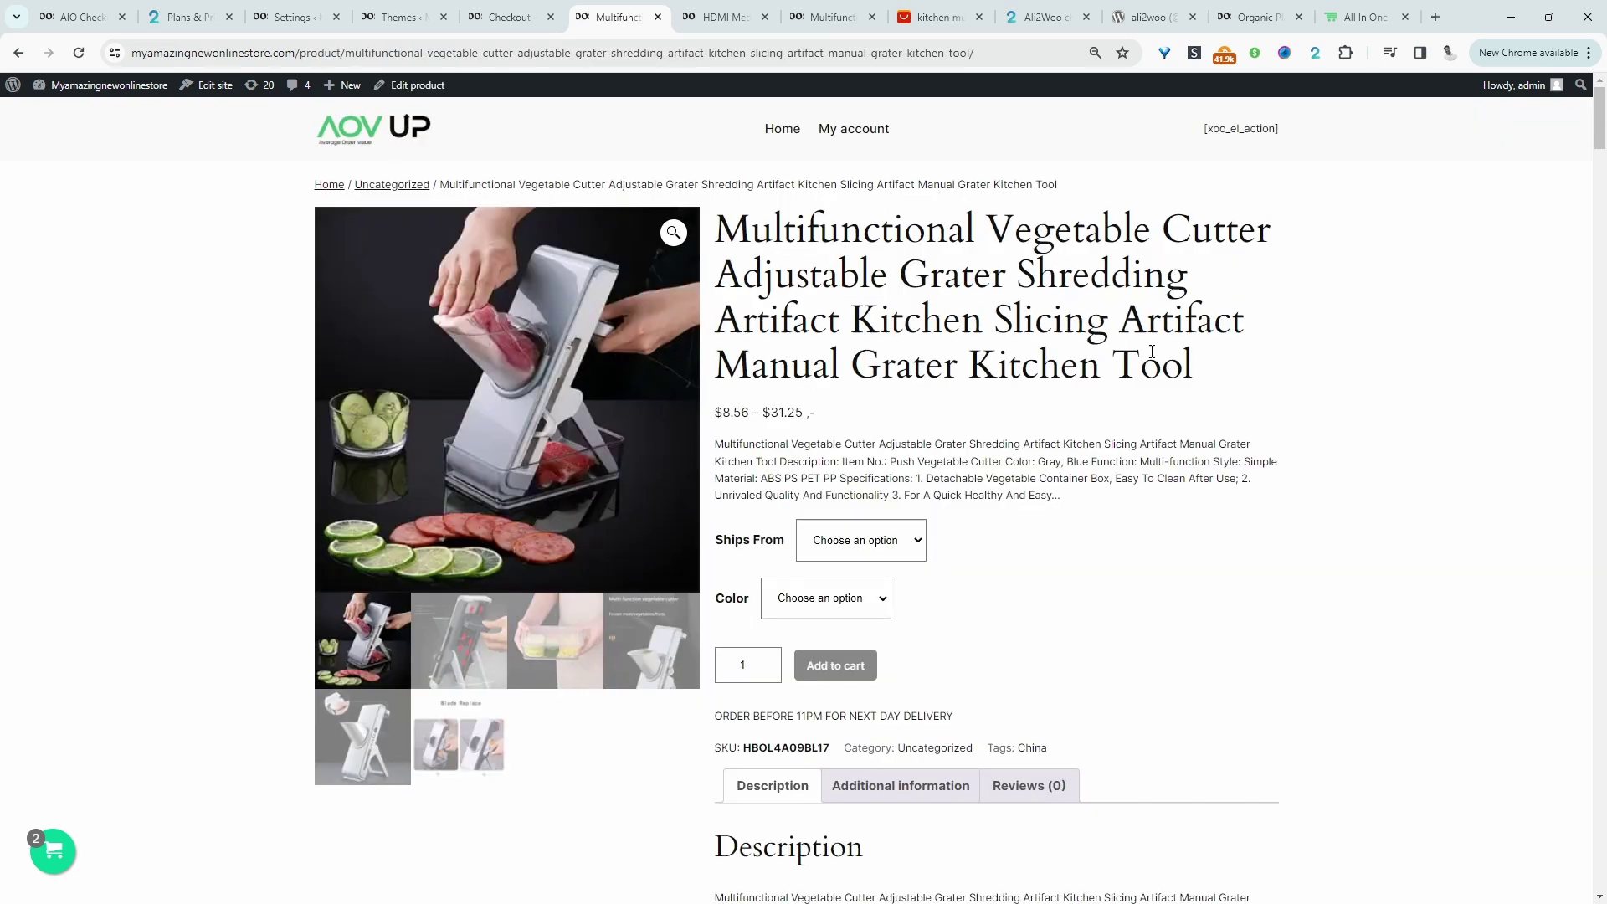
pyautogui.moveTo(1193, 368); pyautogui.dragTo(752, 231)
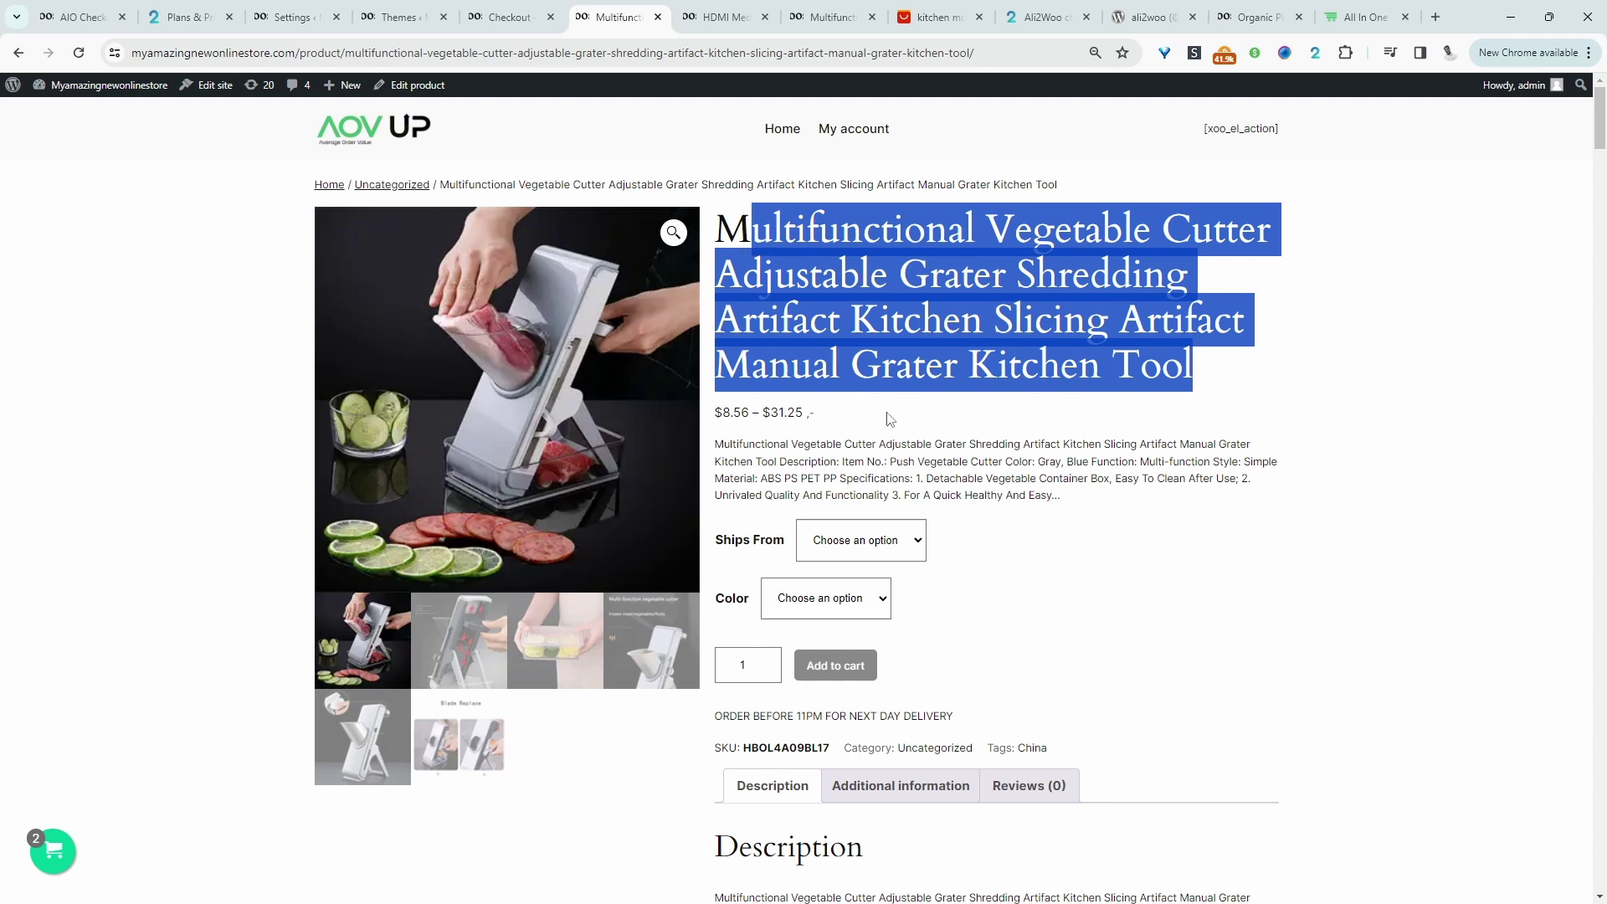
pyautogui.scroll(-9, 890, 418)
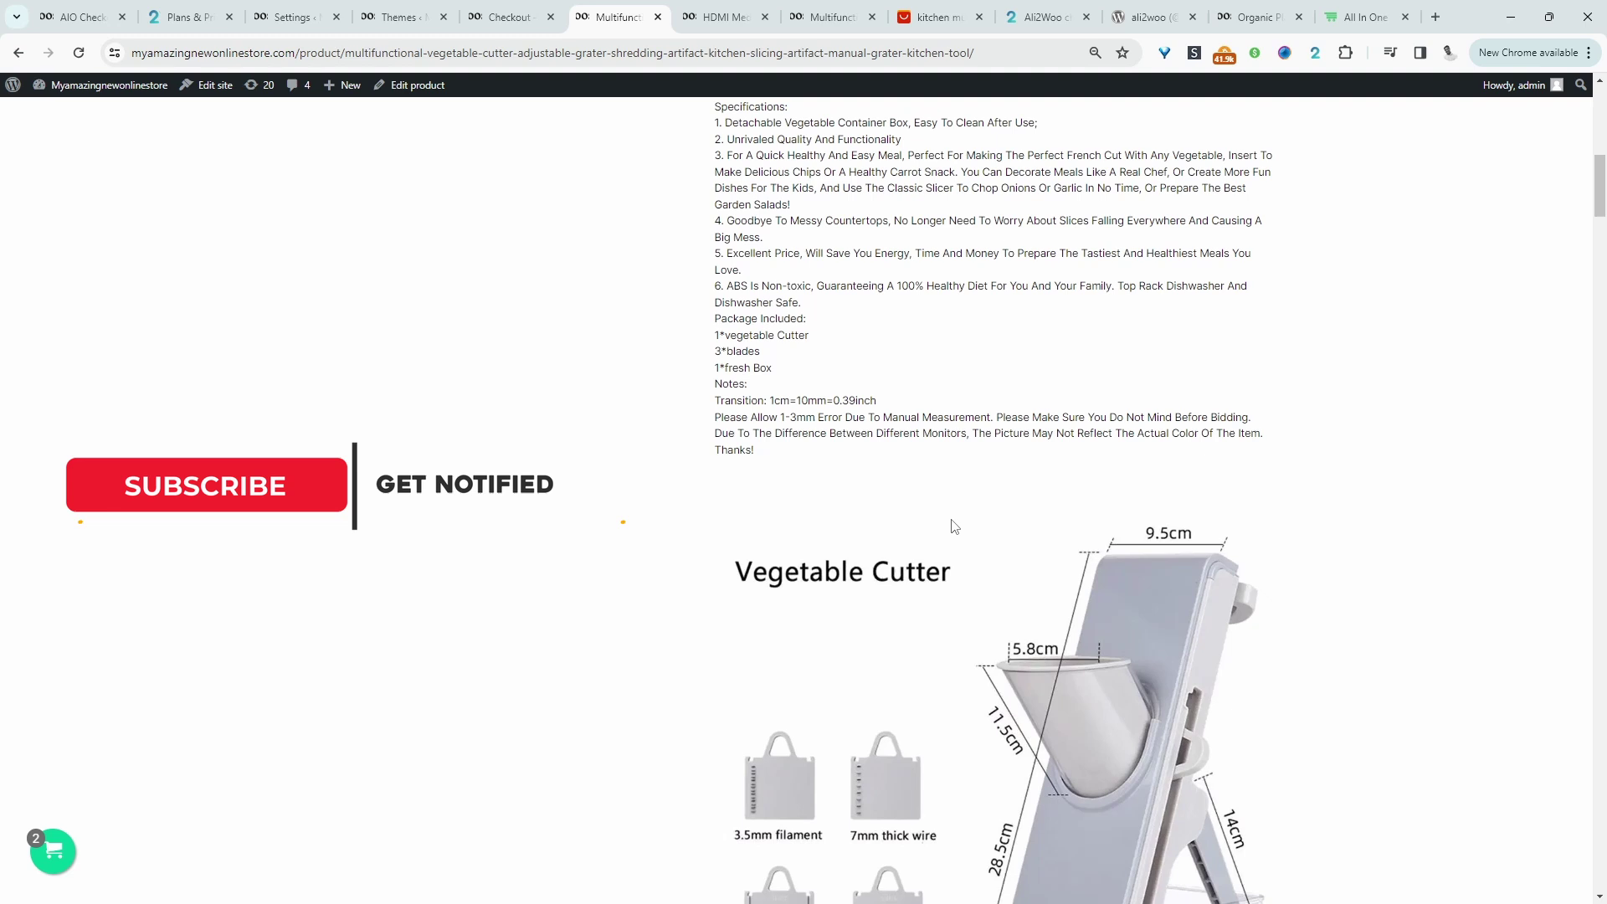
pyautogui.scroll(-20, 955, 526)
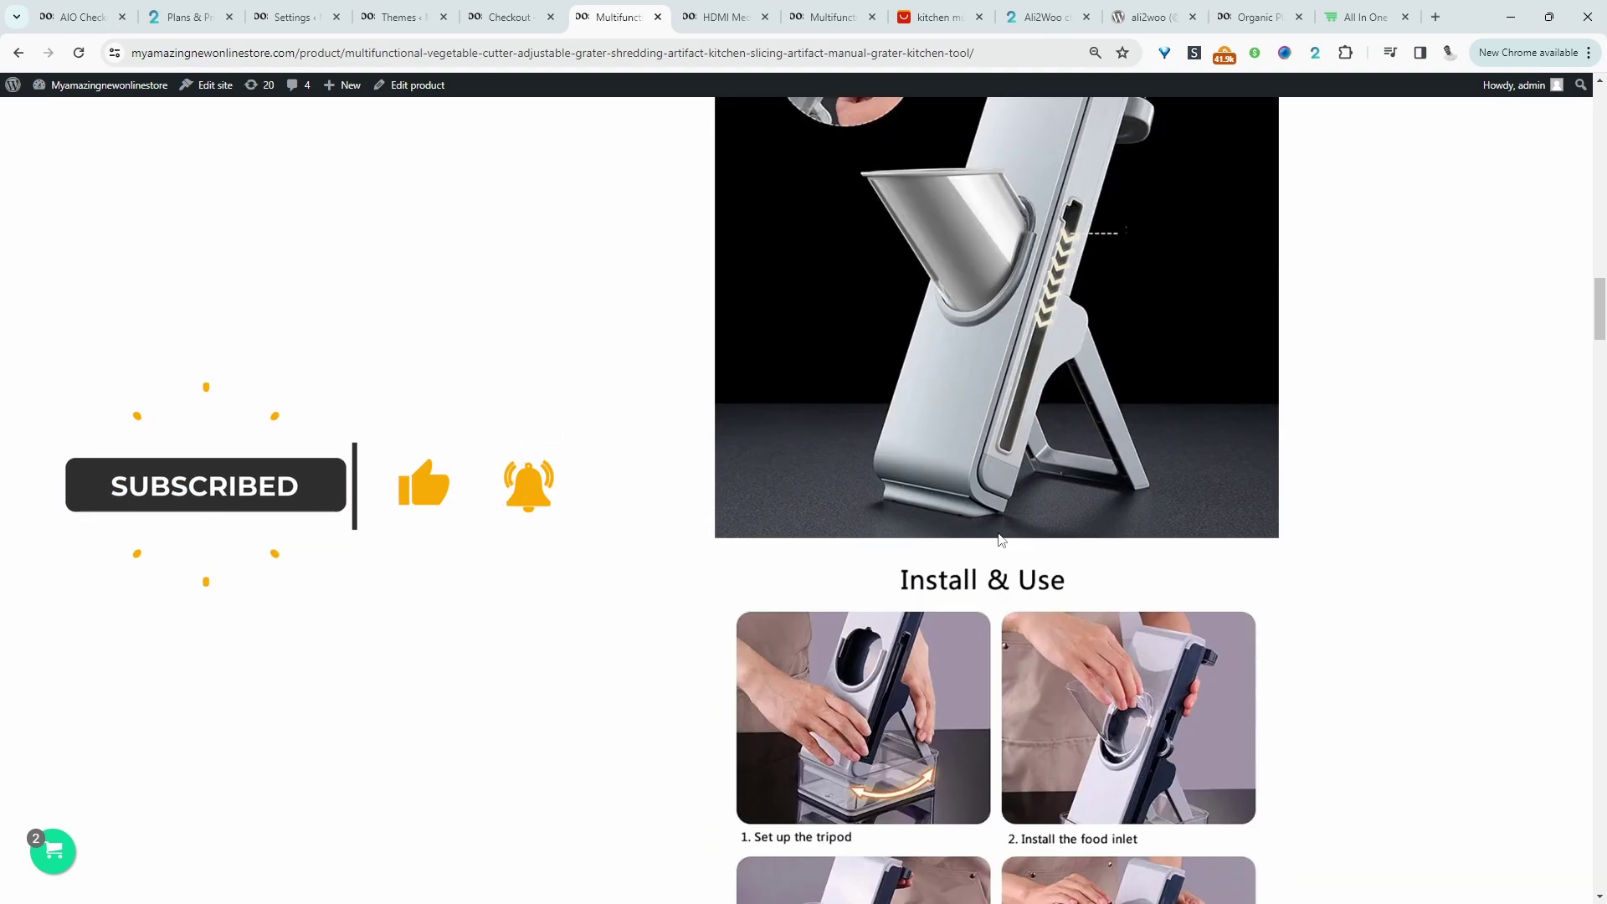
pyautogui.scroll(-15, 1001, 540)
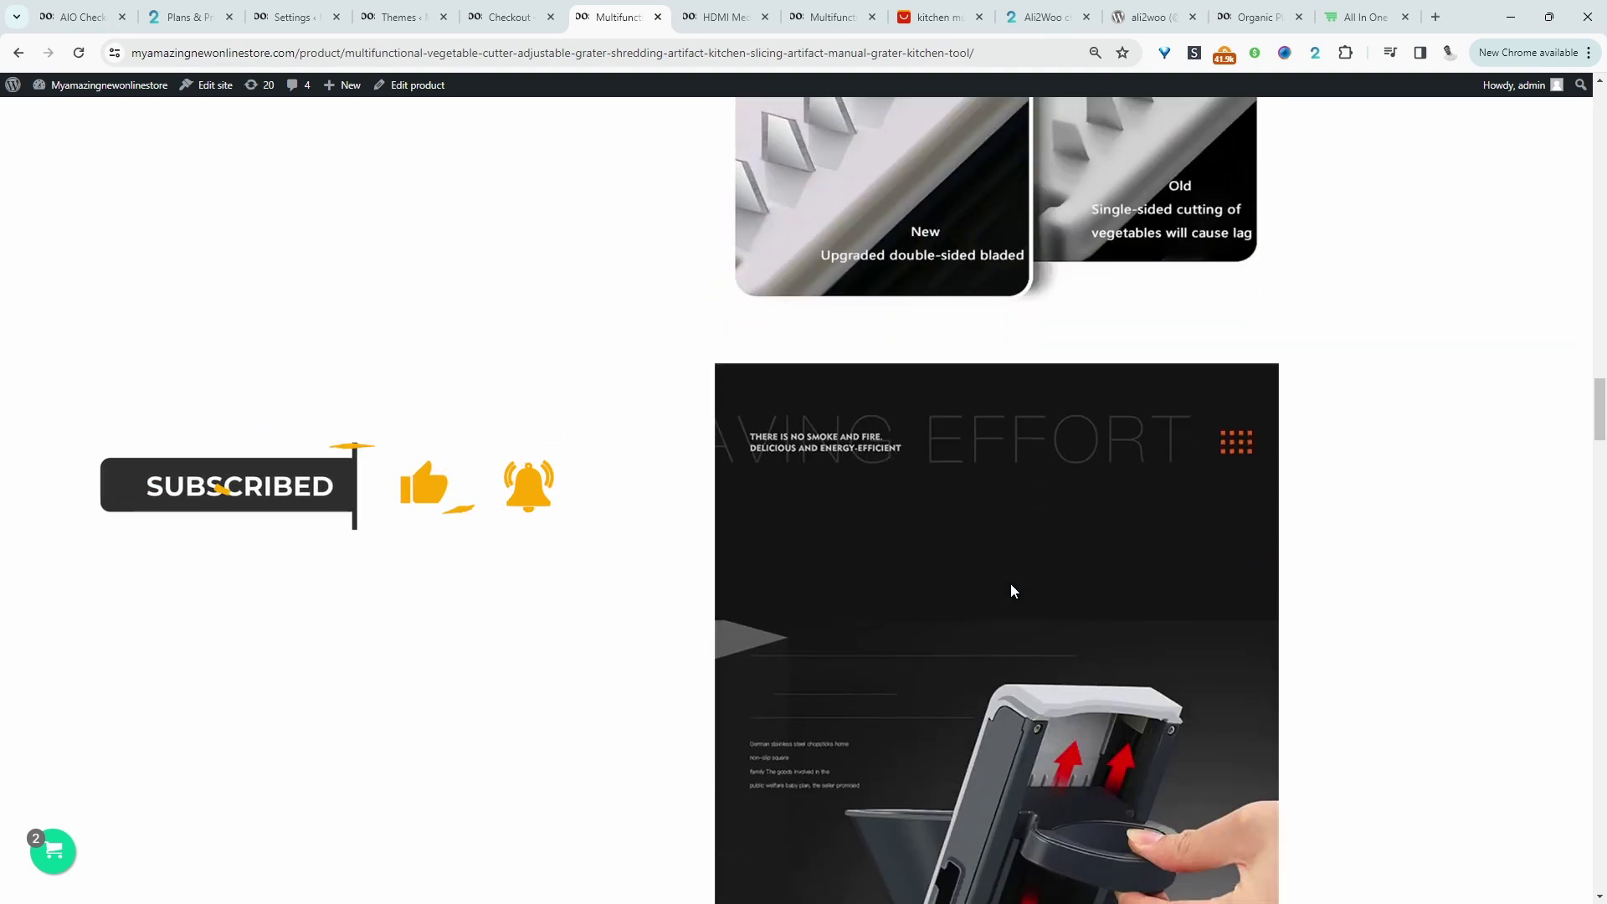
pyautogui.scroll(-10, 1012, 585)
pyautogui.press('Home')
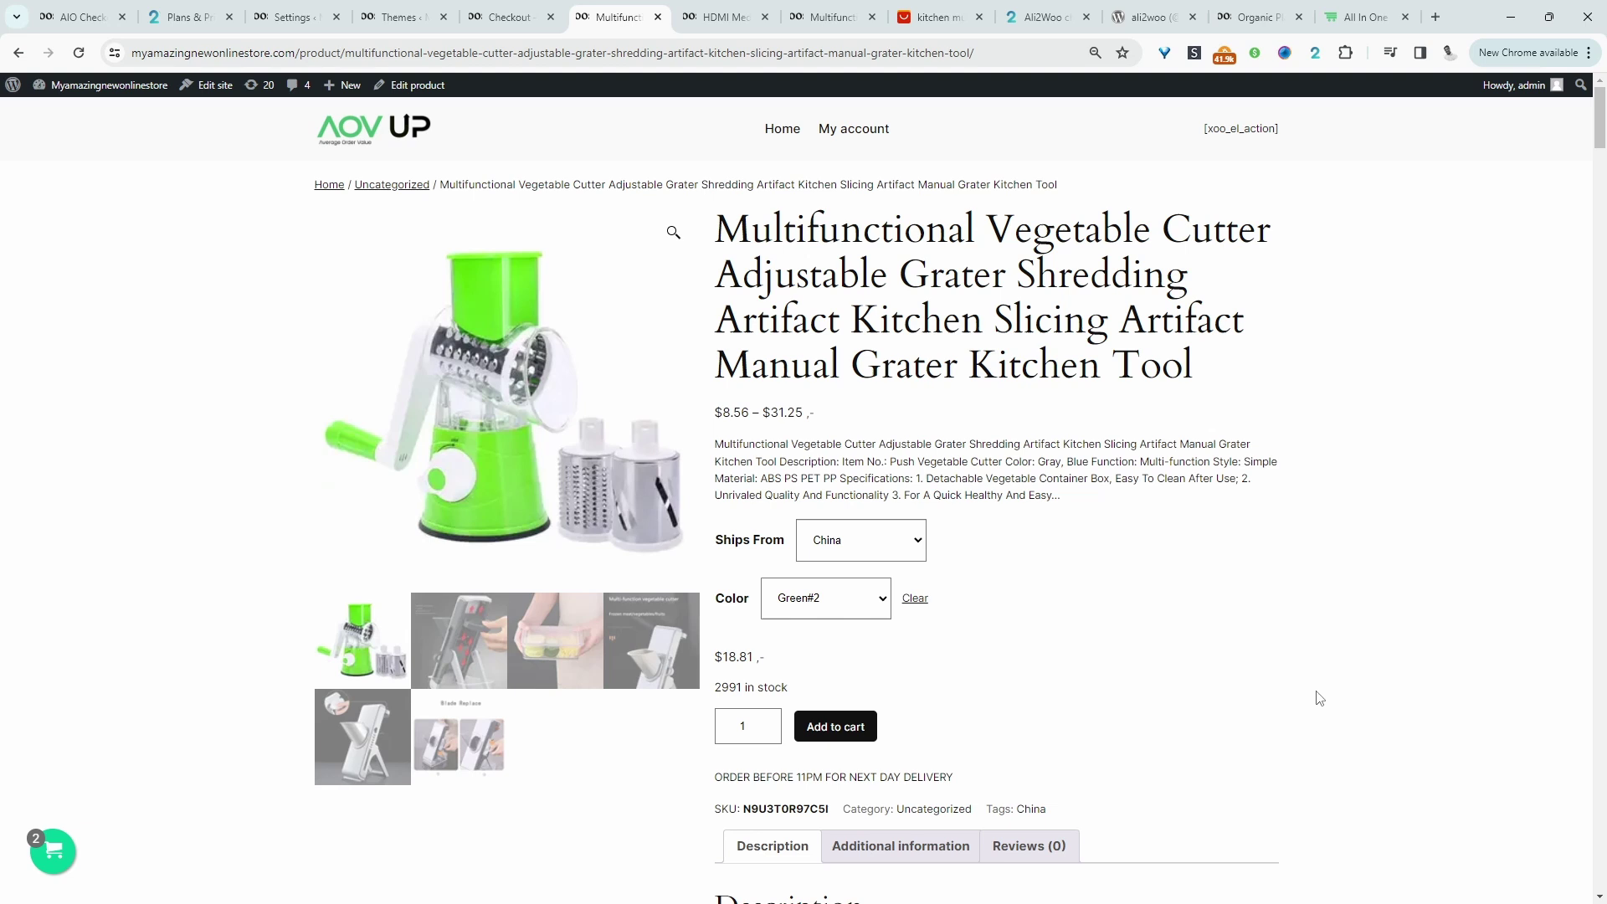
pyautogui.hotkey('ctrl', 'Tab')
pyautogui.hotkey('ctrl', 'Tab')
pyautogui.hotkey('ctrl', 'Tab')
pyautogui.hotkey('ctrl', 'Tab')
pyautogui.hotkey('ctrl', 'Tab')
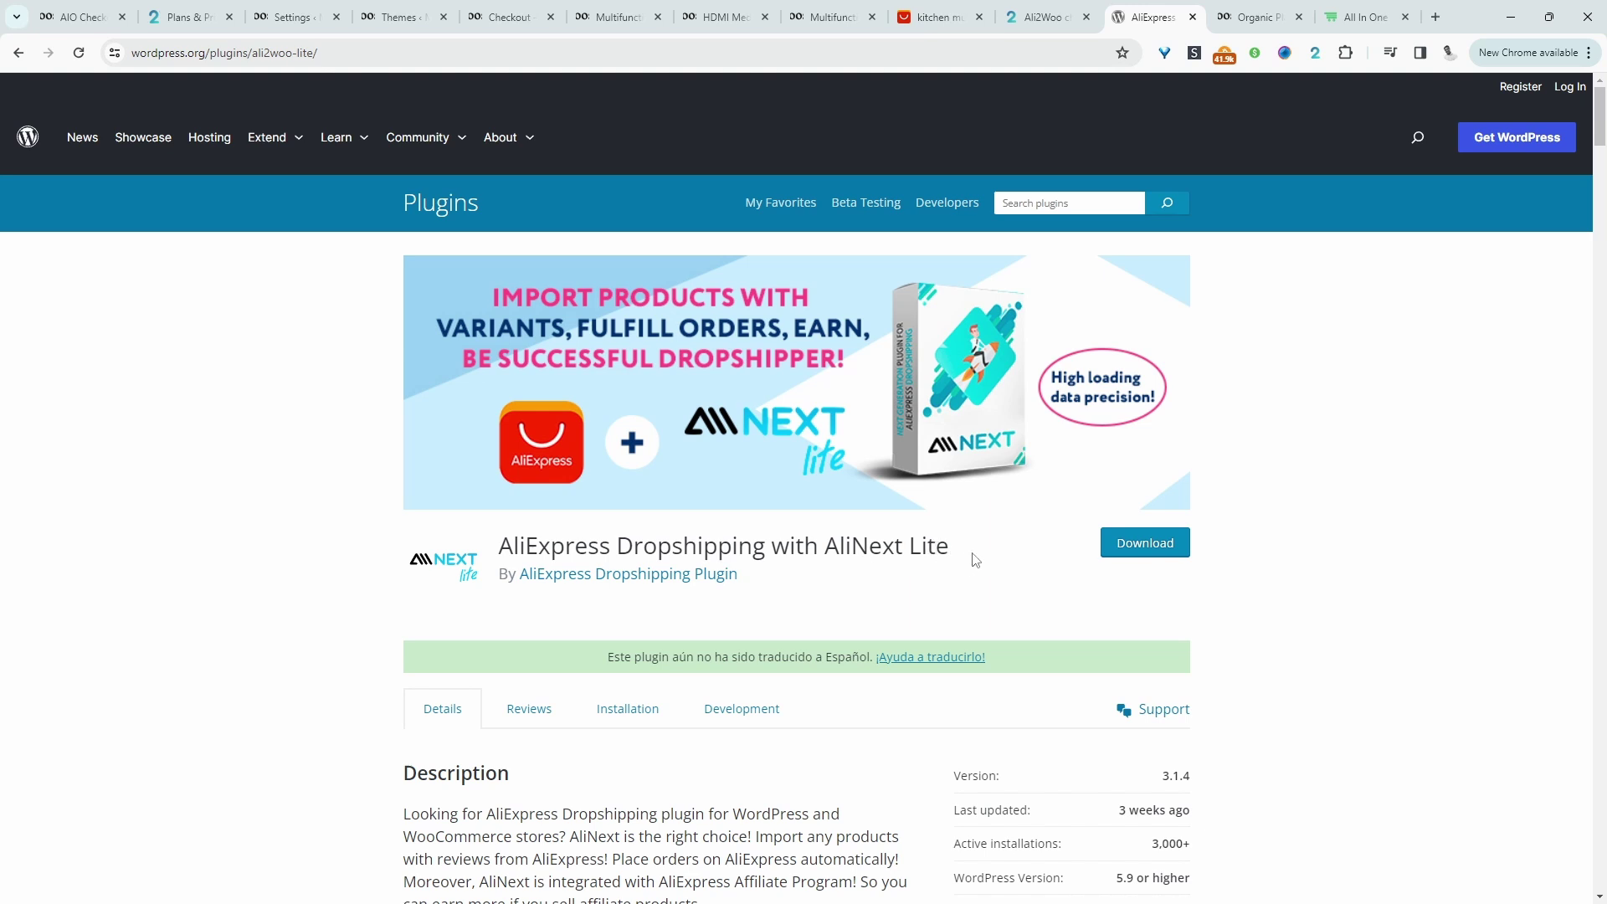
# Switch to the All In One (AIO Checkout) product page tab.
pyautogui.hotkey('ctrl', 'Tab')
pyautogui.hotkey('ctrl', 'Tab')
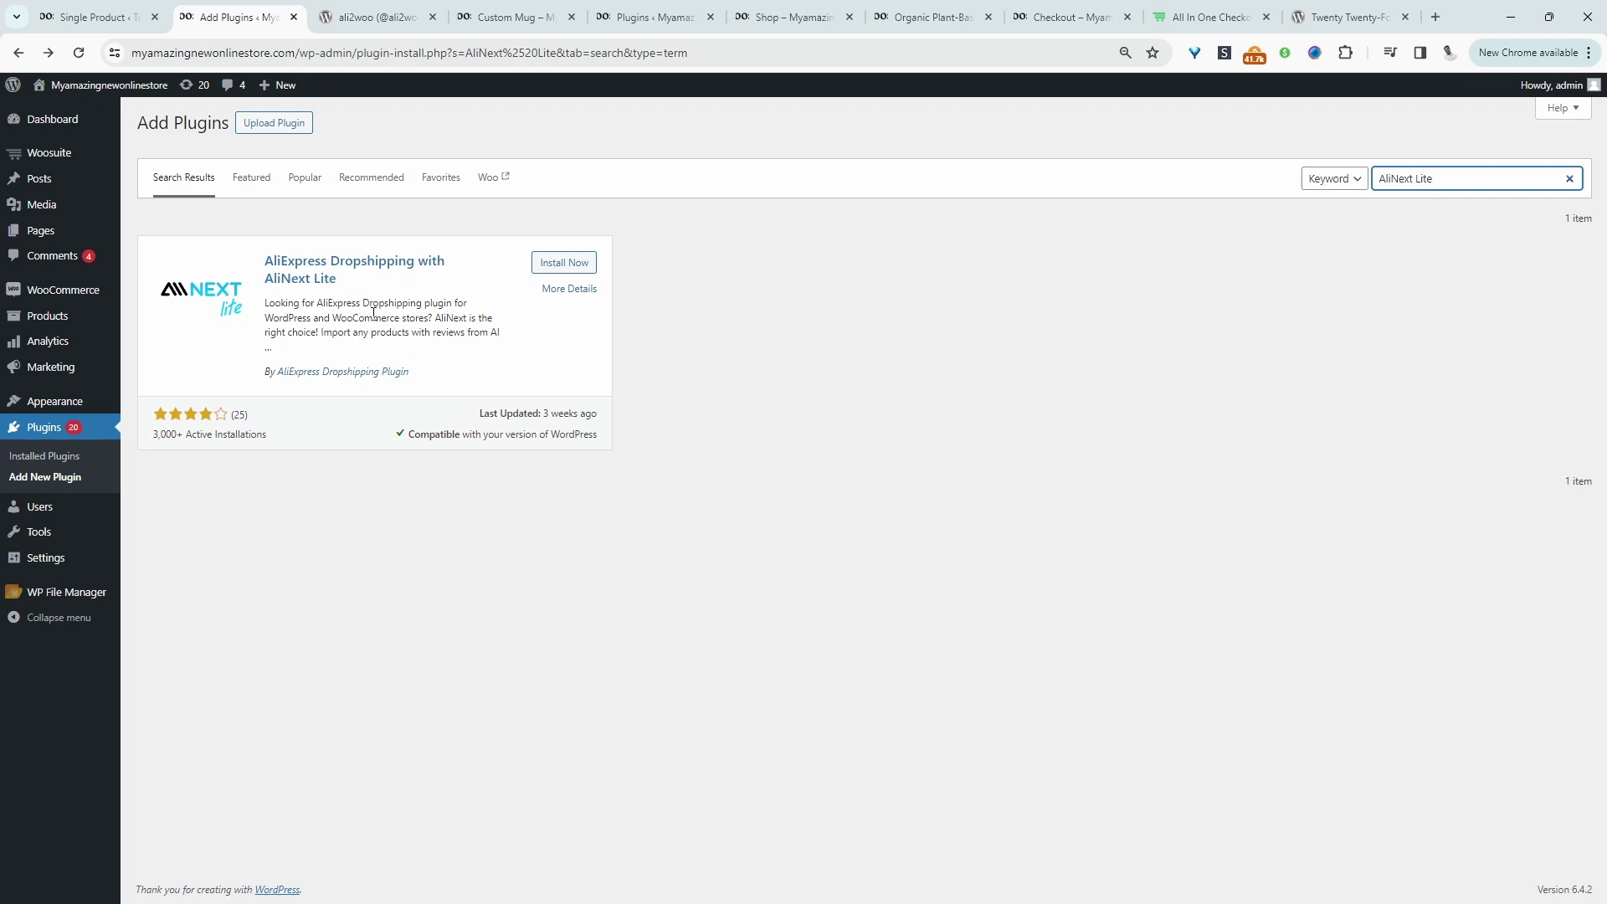
# Install and then activate AliNext Lite from the 'AliNext Lite' search result.
pyautogui.click(584, 262)
pyautogui.click(572, 269)
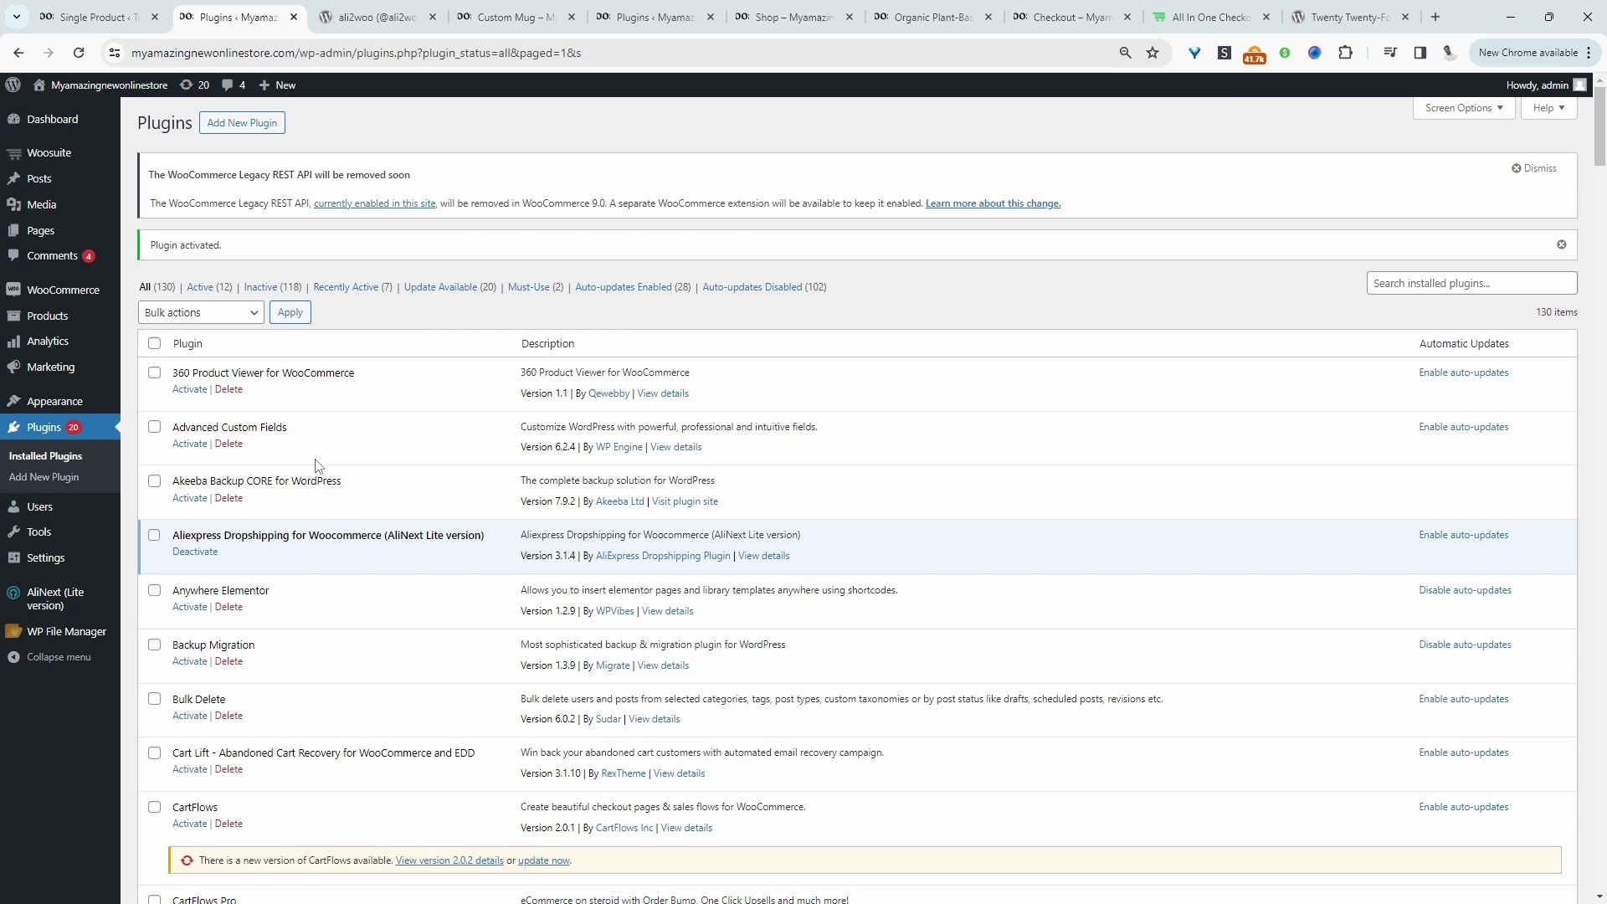
# Open AliNext Search Products and search for 'multifunction kitchen'.
pyautogui.moveTo(98, 599)
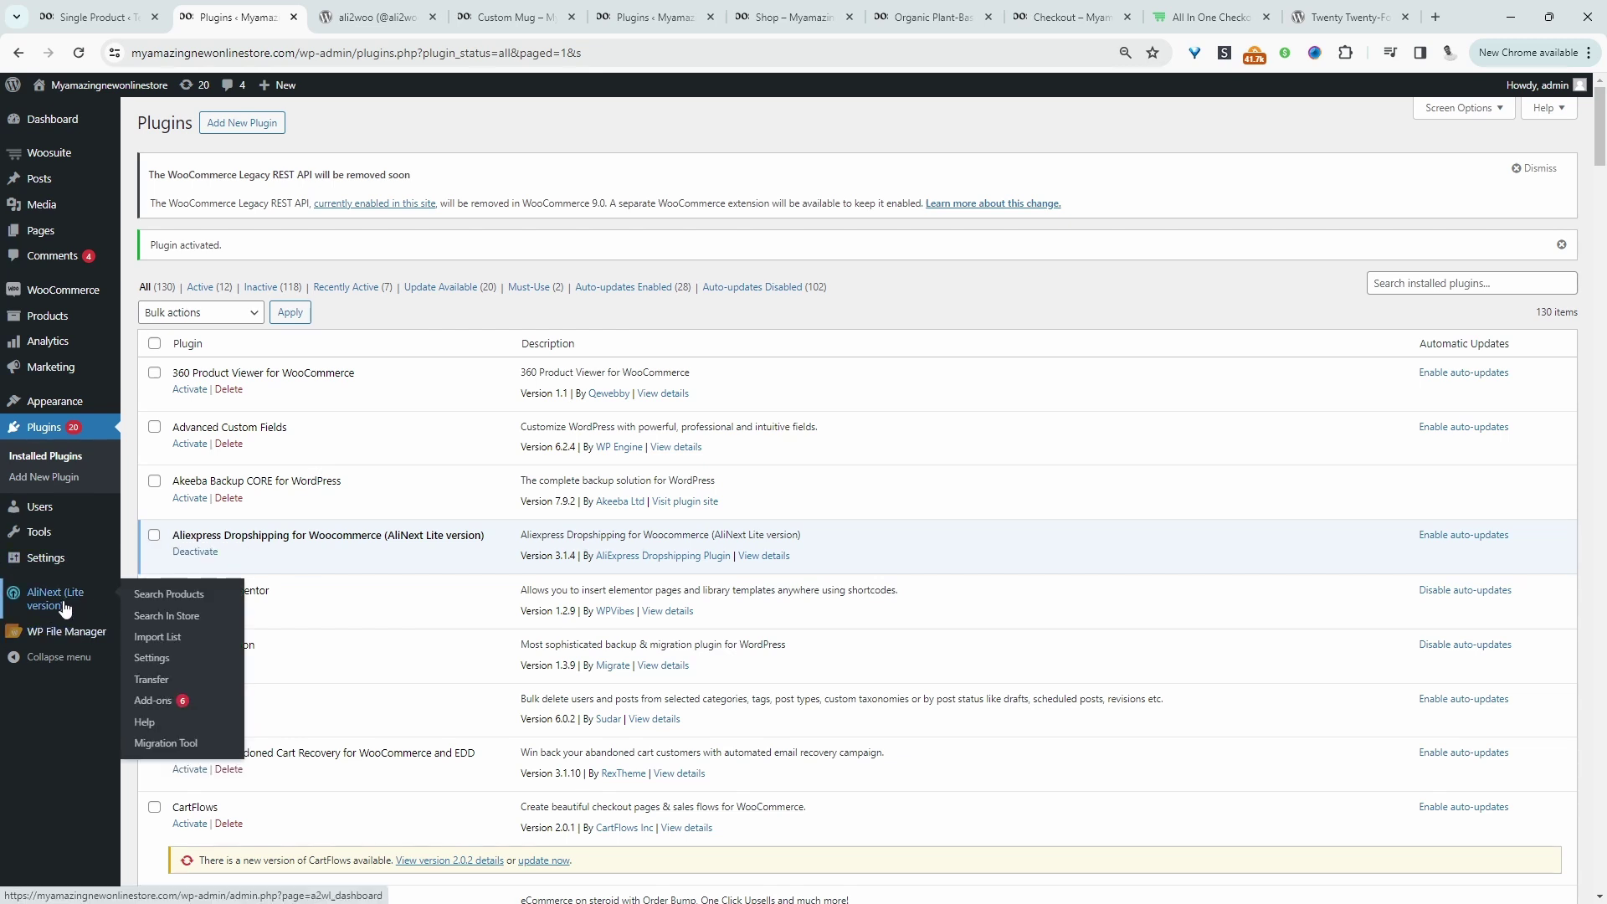
pyautogui.click(65, 608)
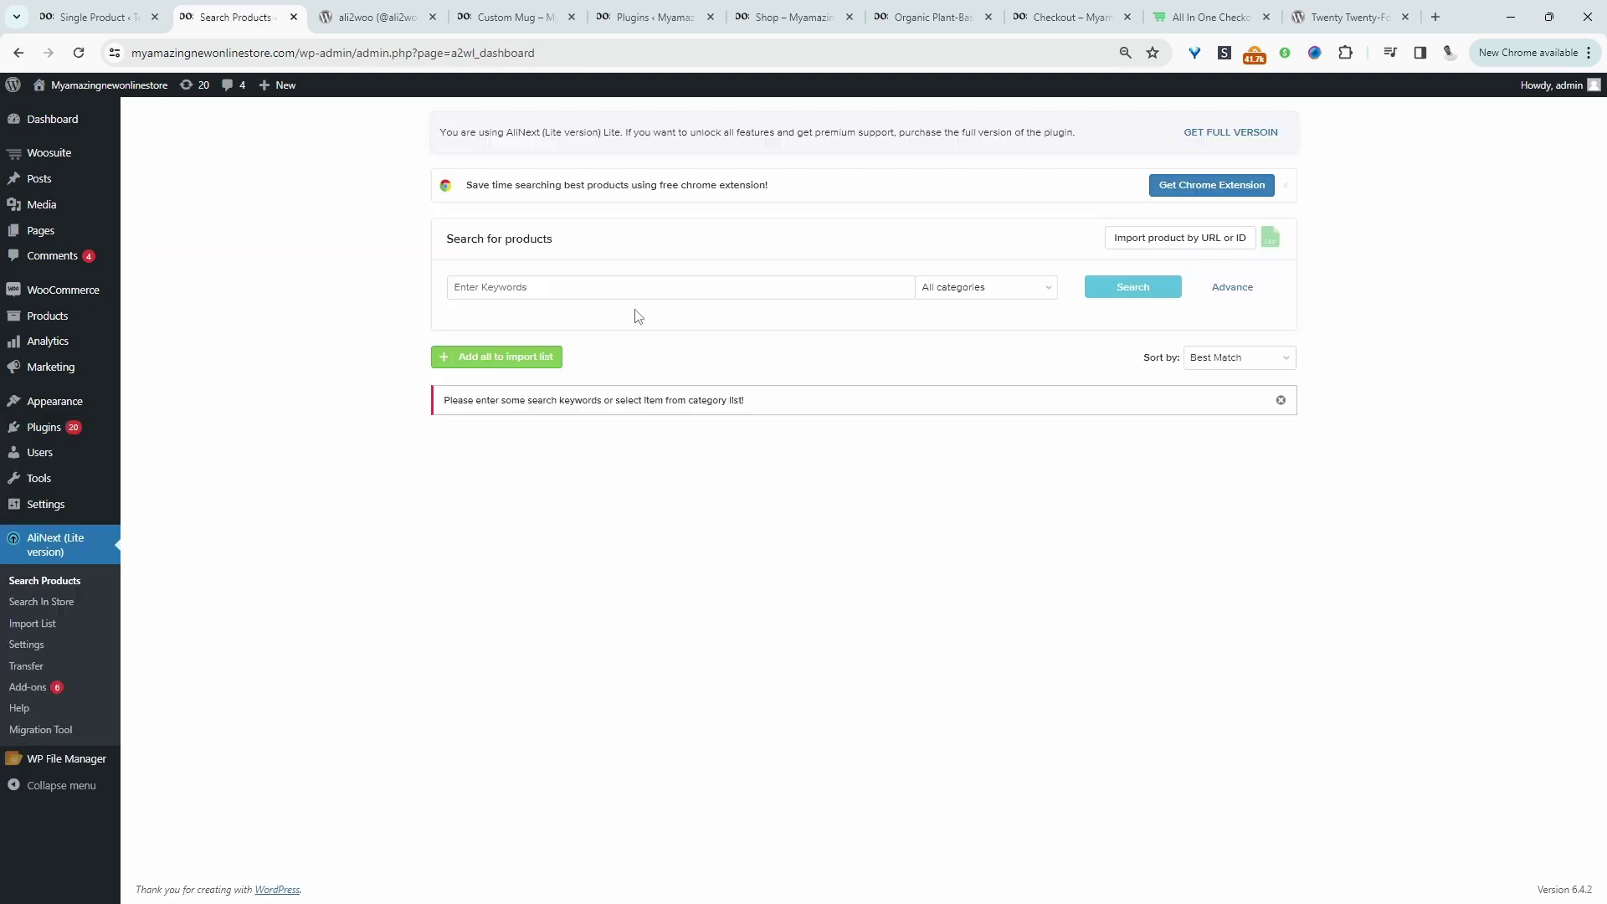
pyautogui.click(637, 290)
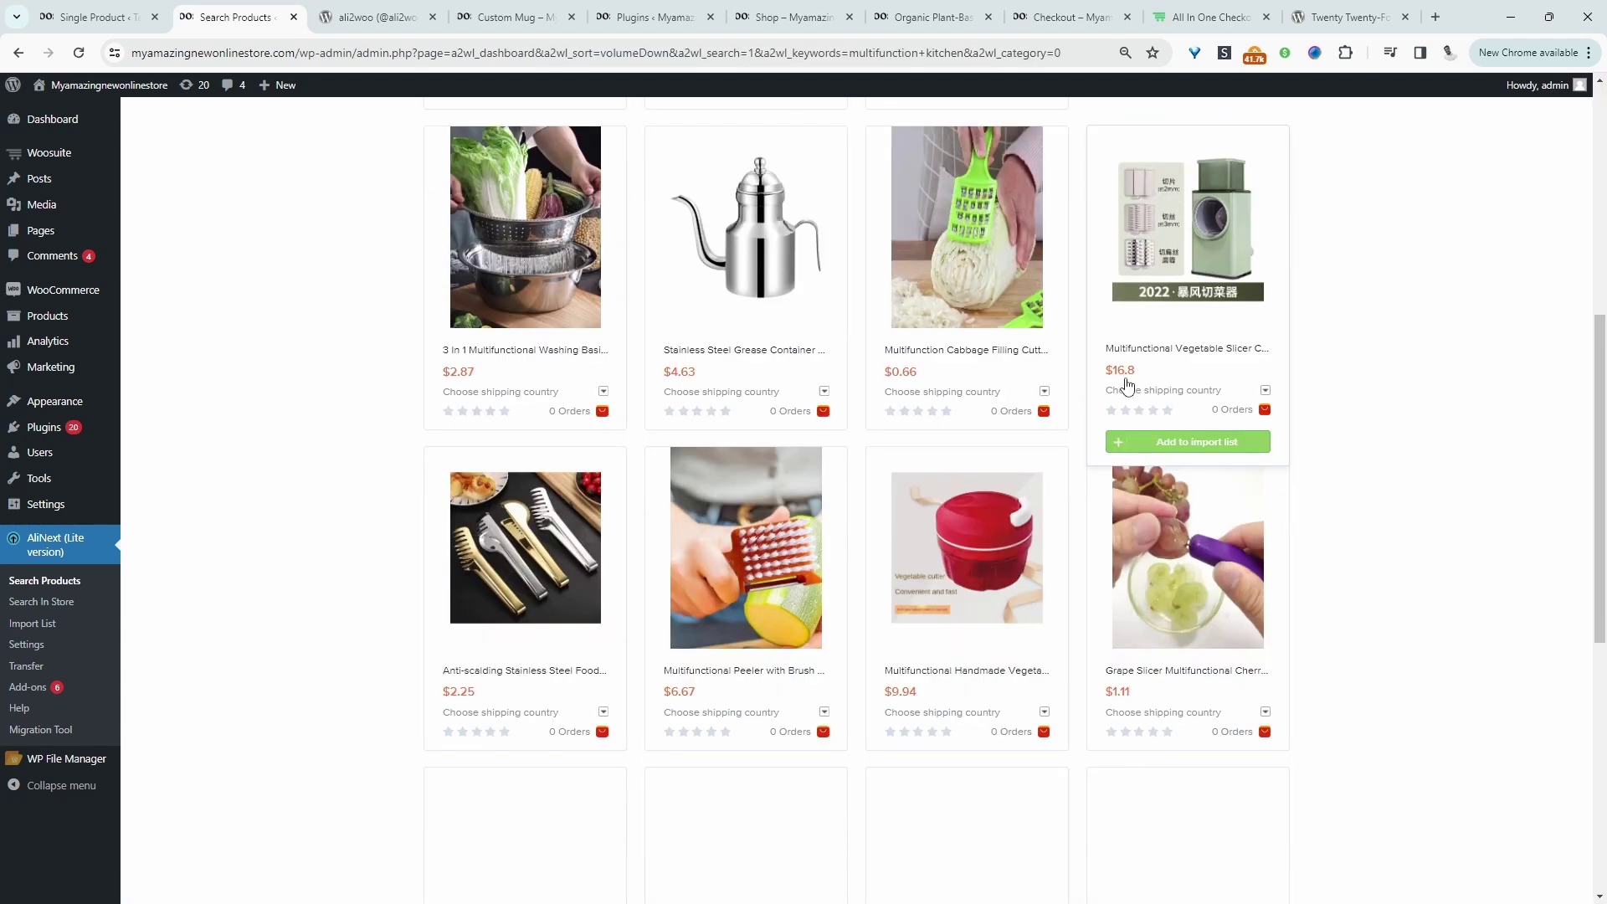
# Add the $6.85 Multifunctional Vegetable Cutter to the import list.
pyautogui.scroll(-2, 905, 452)
pyautogui.scroll(-3, 905, 452)
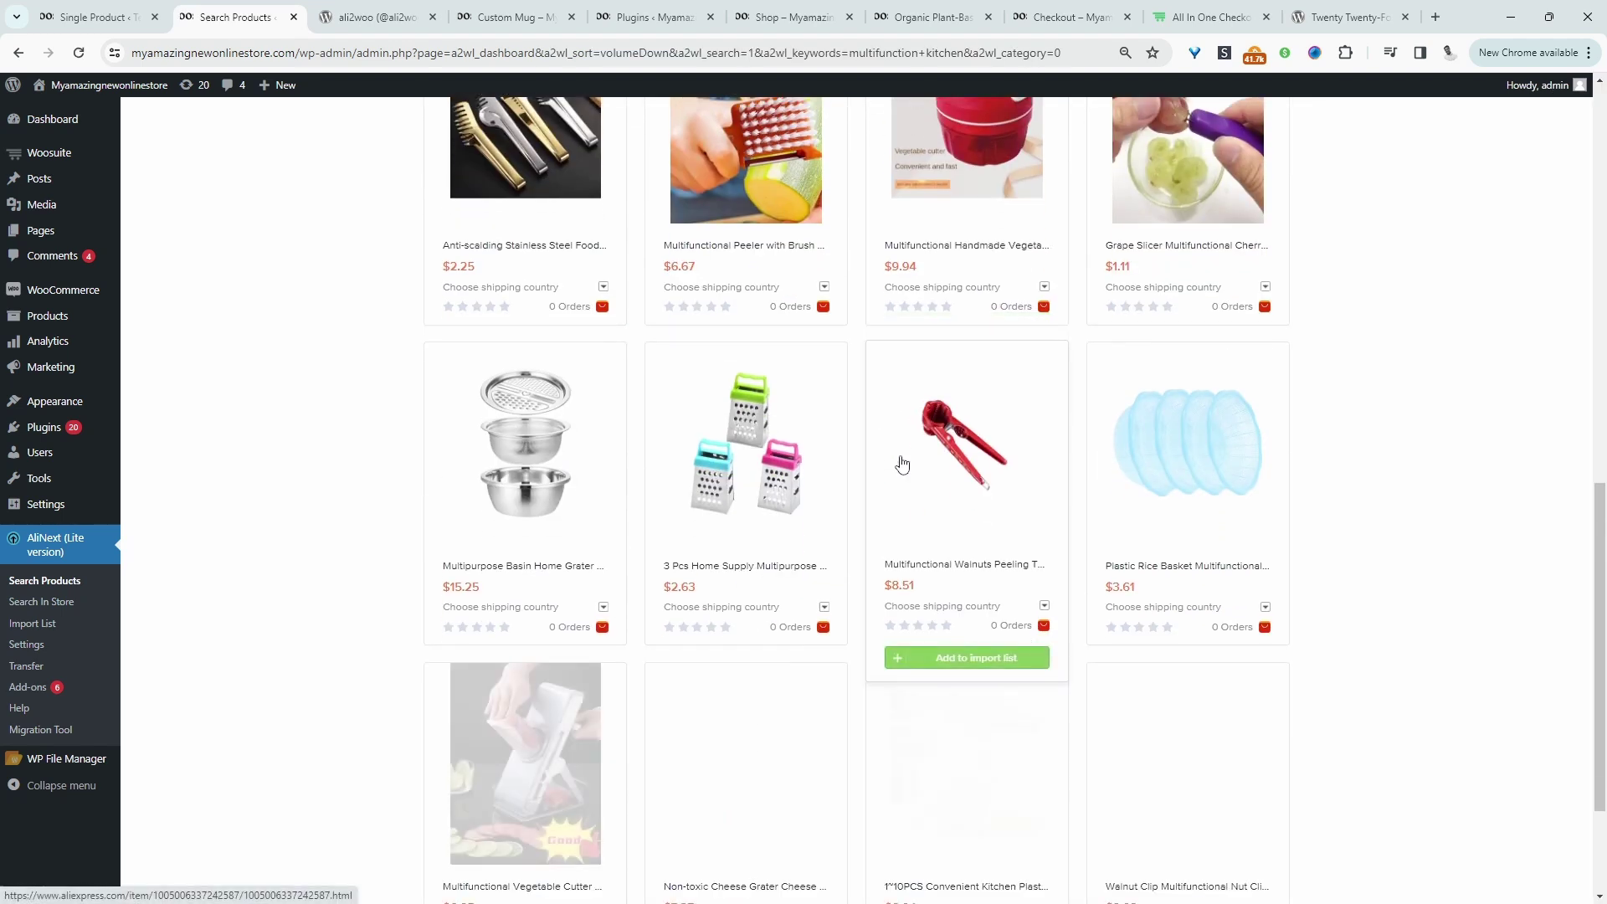
pyautogui.scroll(-3, 901, 464)
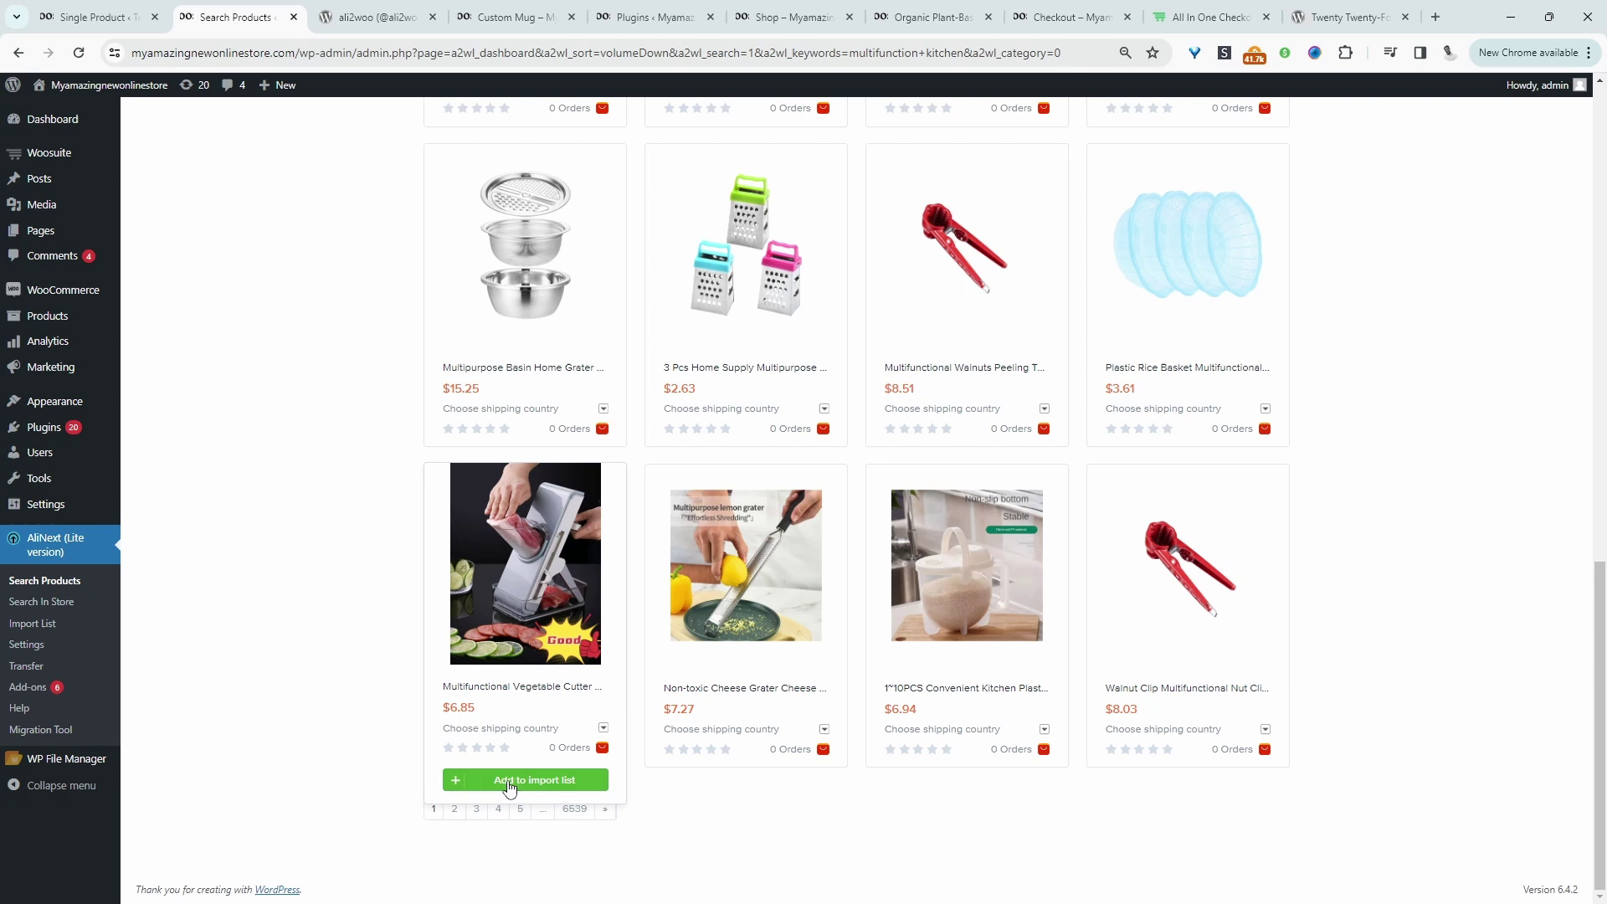
pyautogui.click(519, 780)
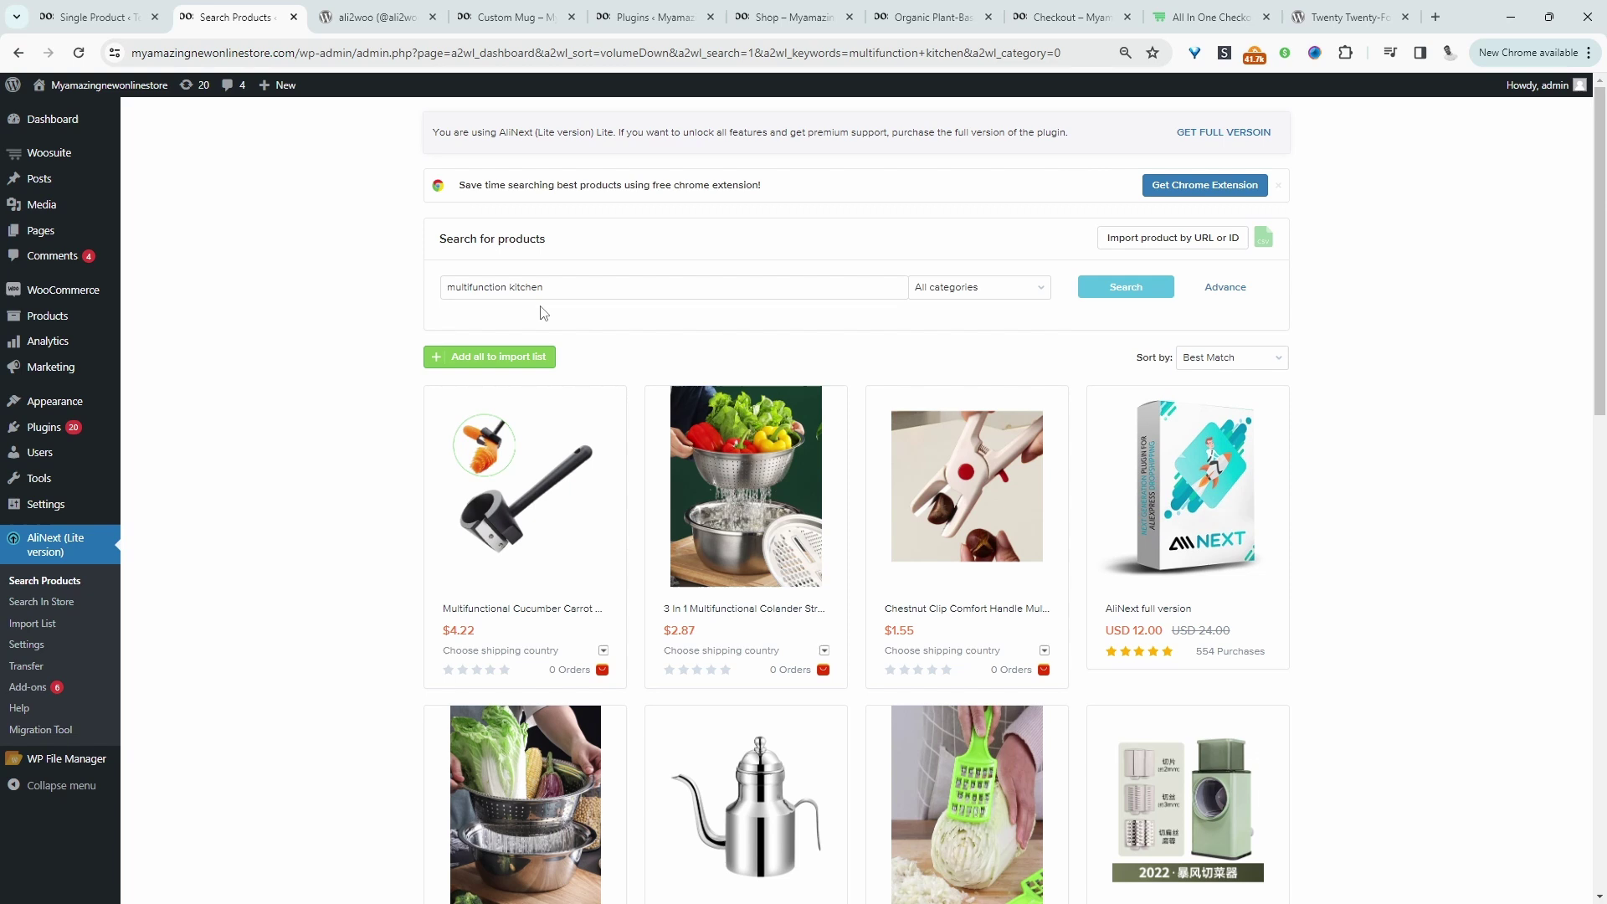
pyautogui.scroll(-10, 592, 363)
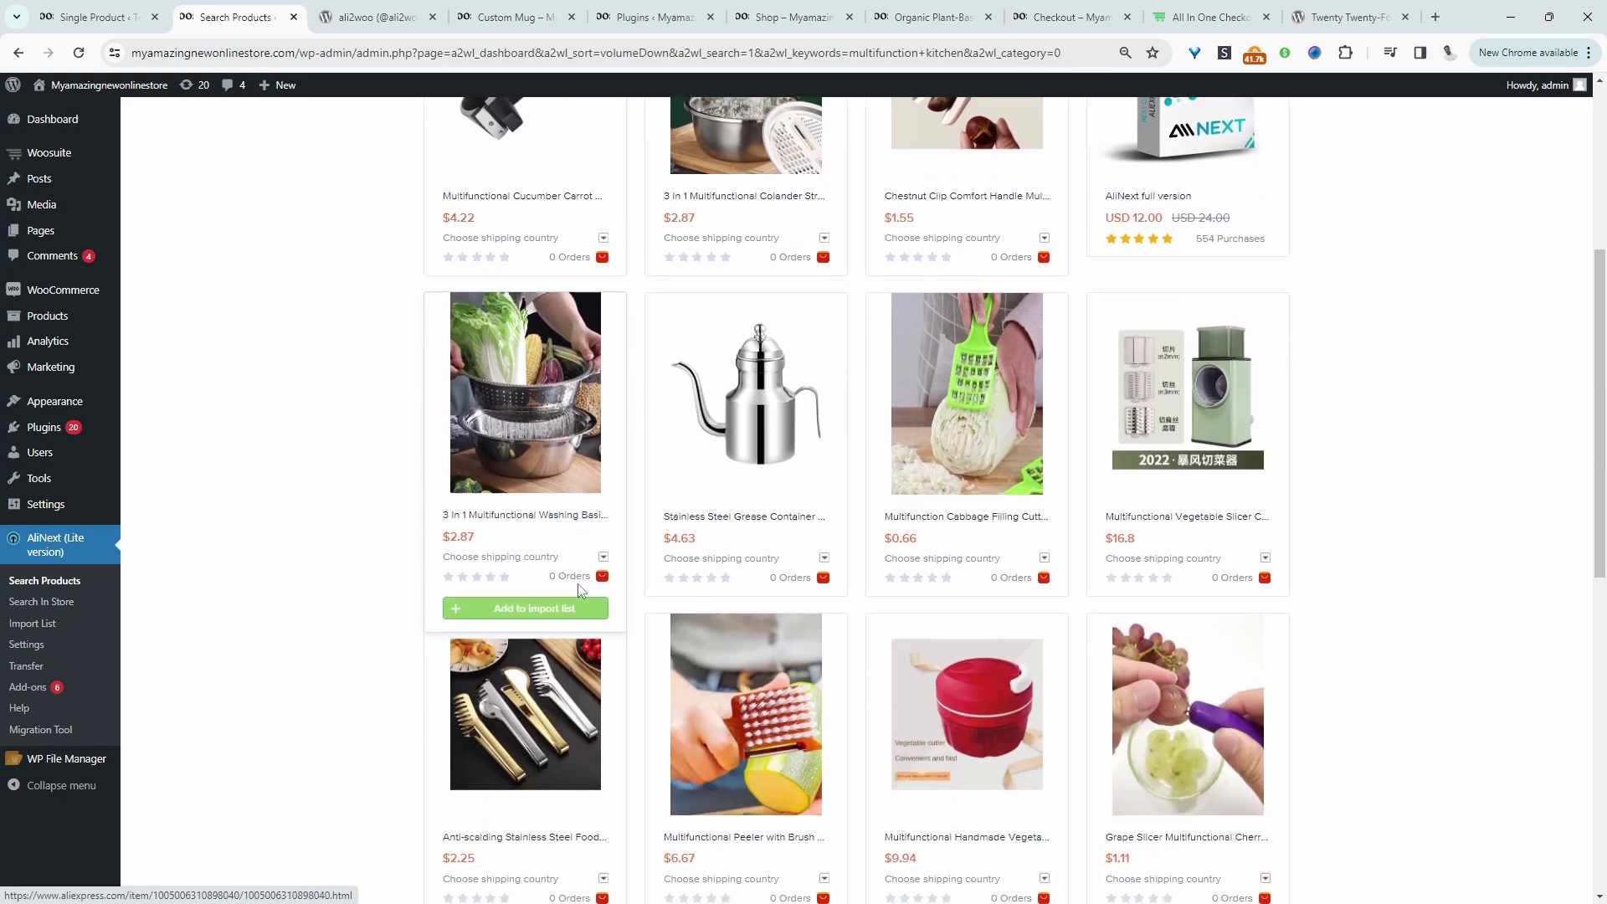
pyautogui.scroll(-3, 551, 609)
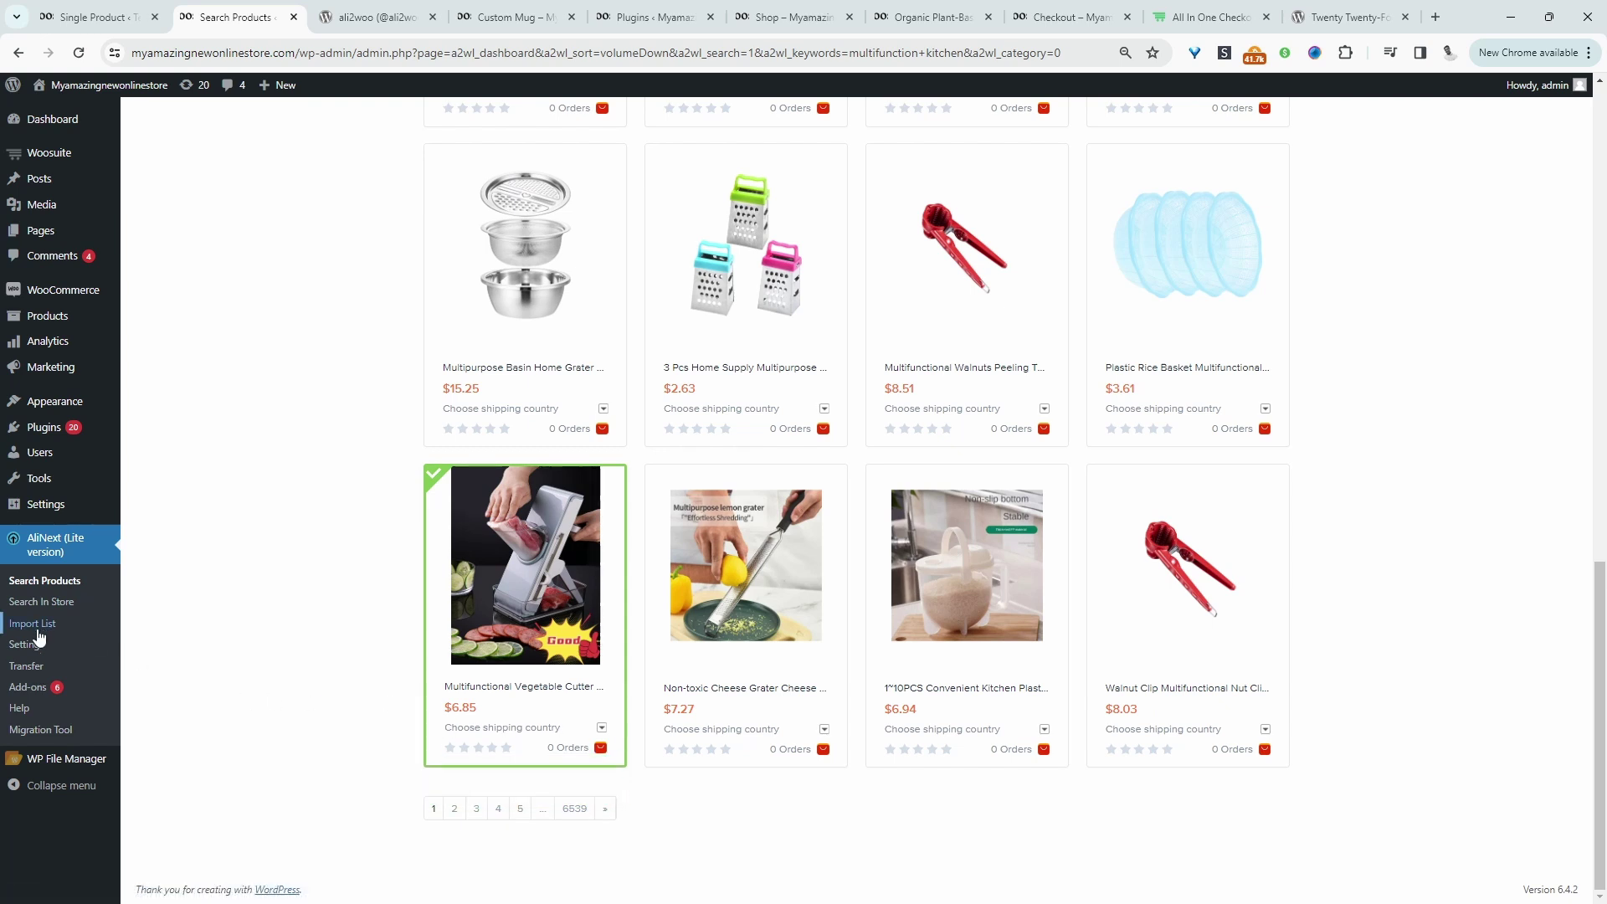
# Push the vegetable cutter from the Import List and view it as a draft in All Products.
pyautogui.click(38, 625)
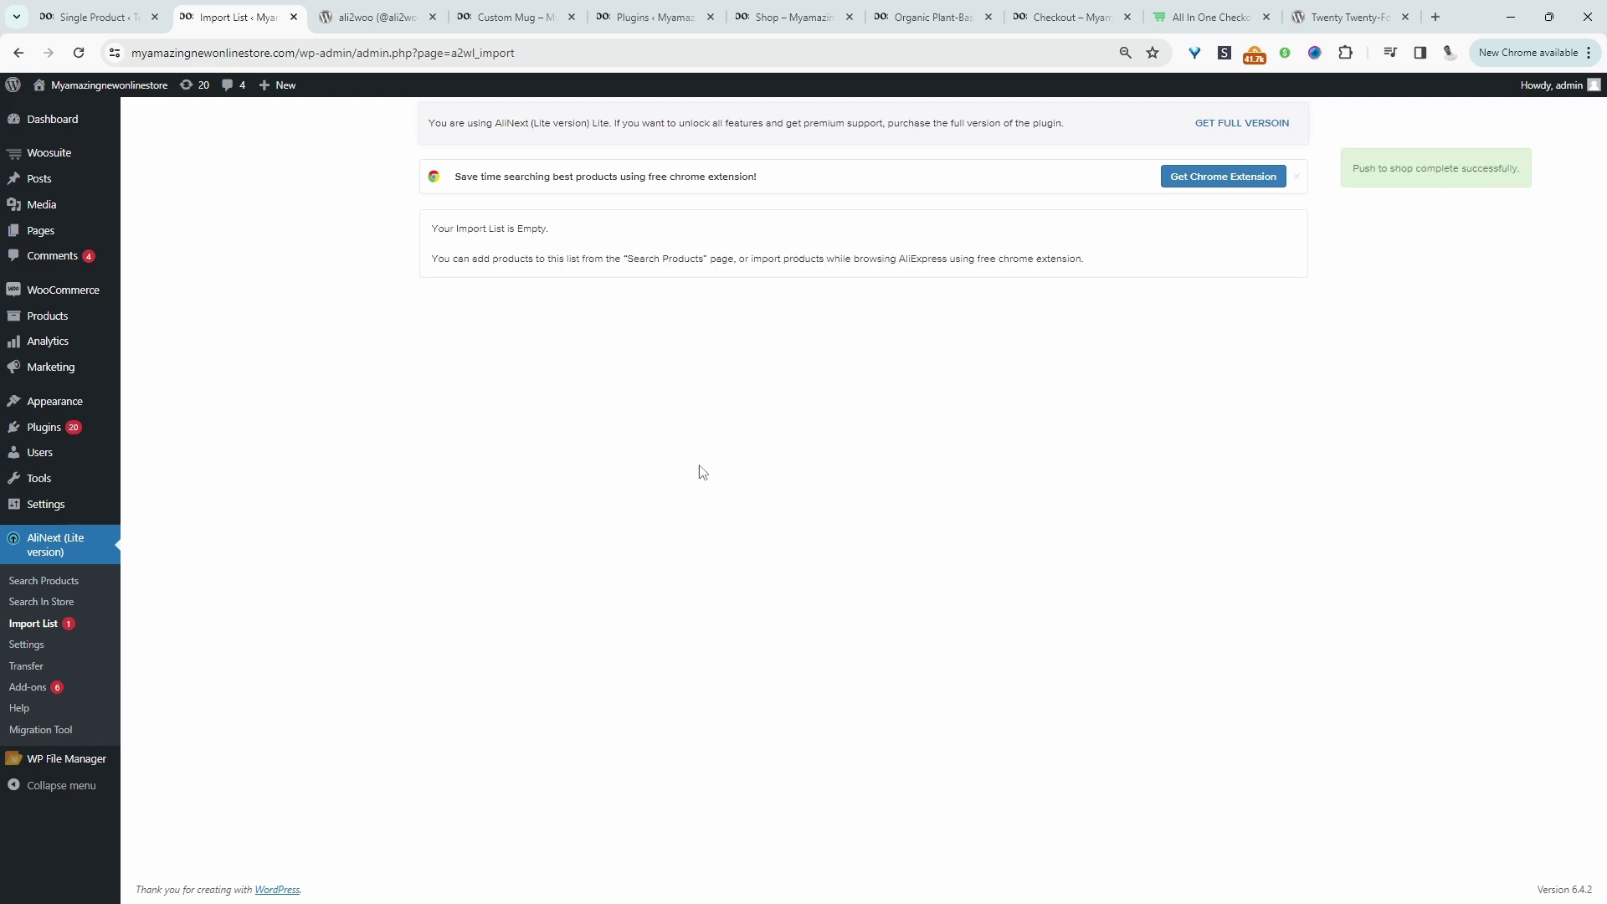
pyautogui.moveTo(50, 316)
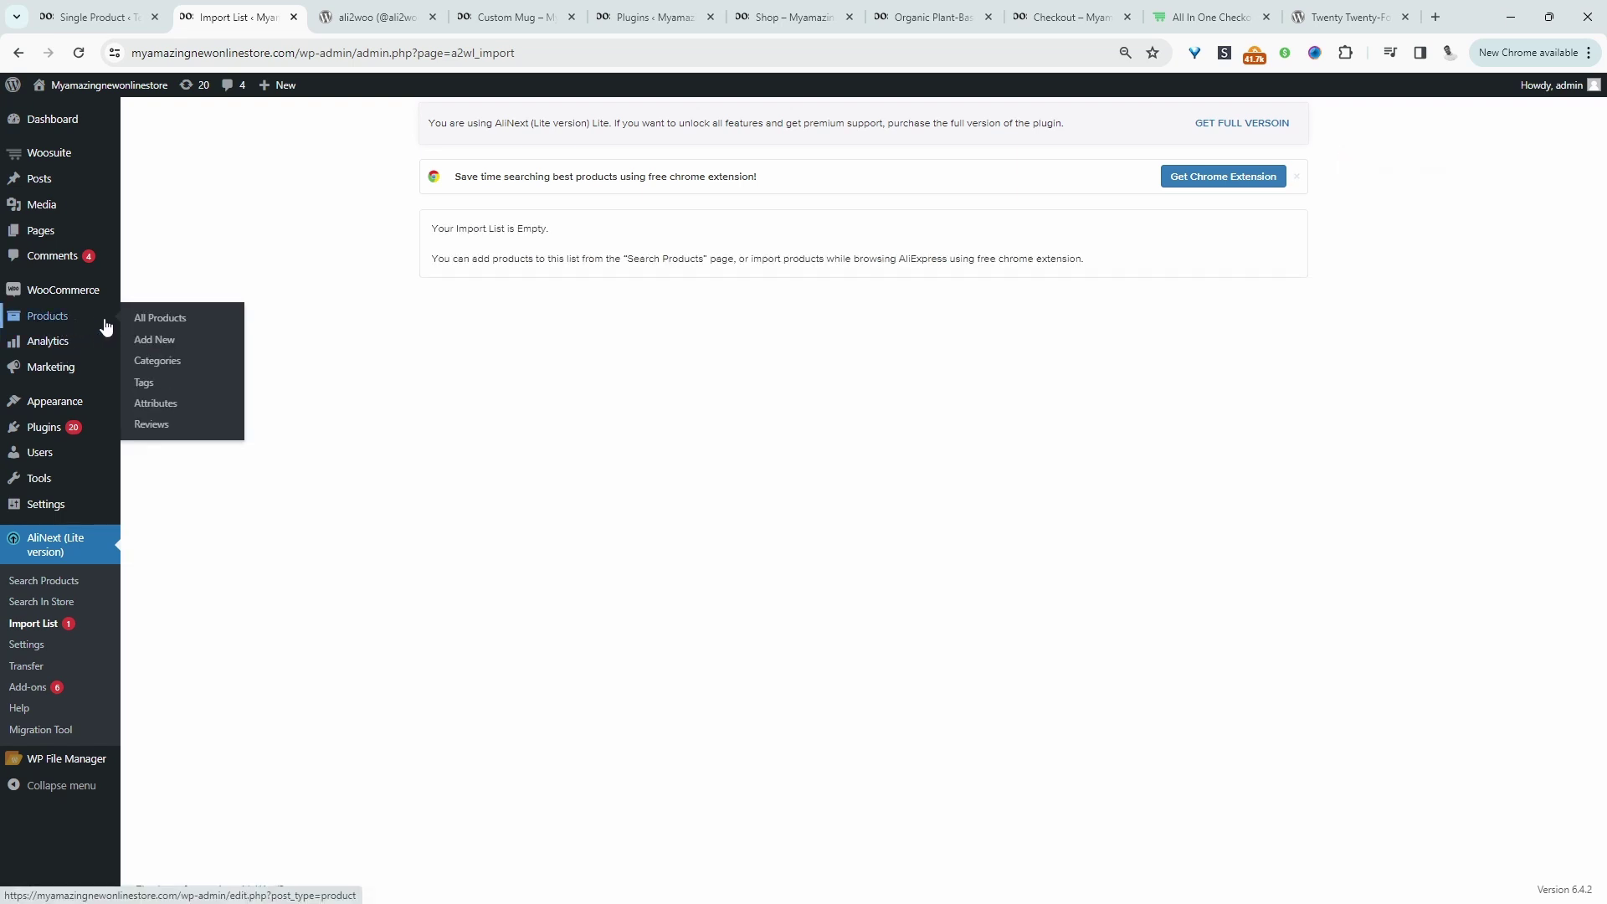
pyautogui.click(160, 327)
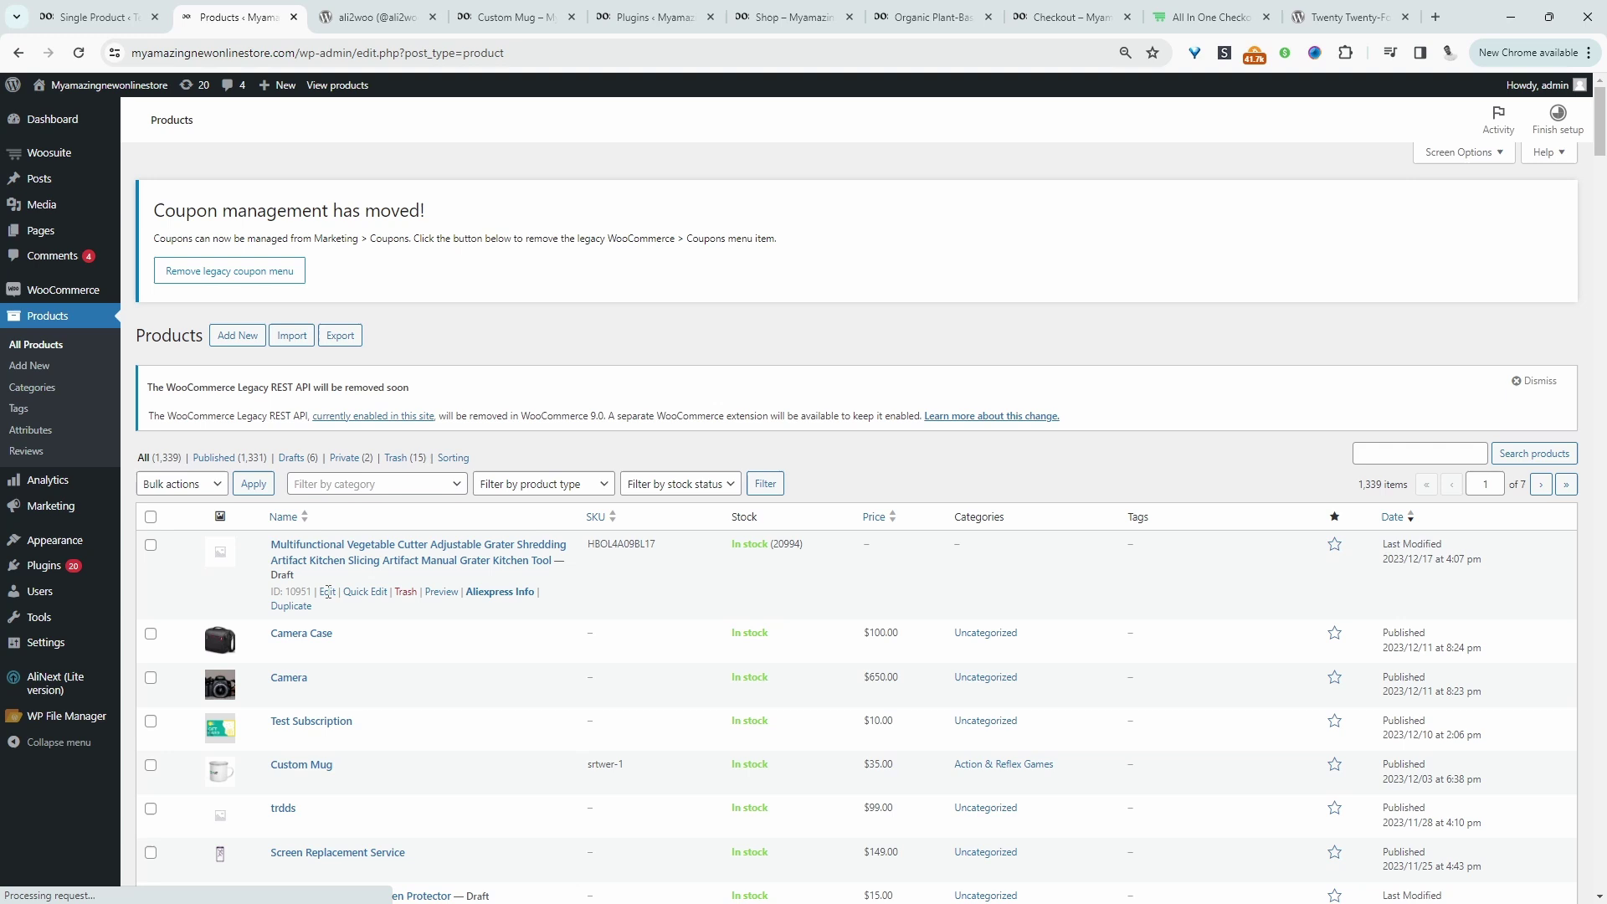
# Open the vegetable cutter for editing and show its variations.
pyautogui.click(326, 592)
pyautogui.scroll(-4, 1430, 697)
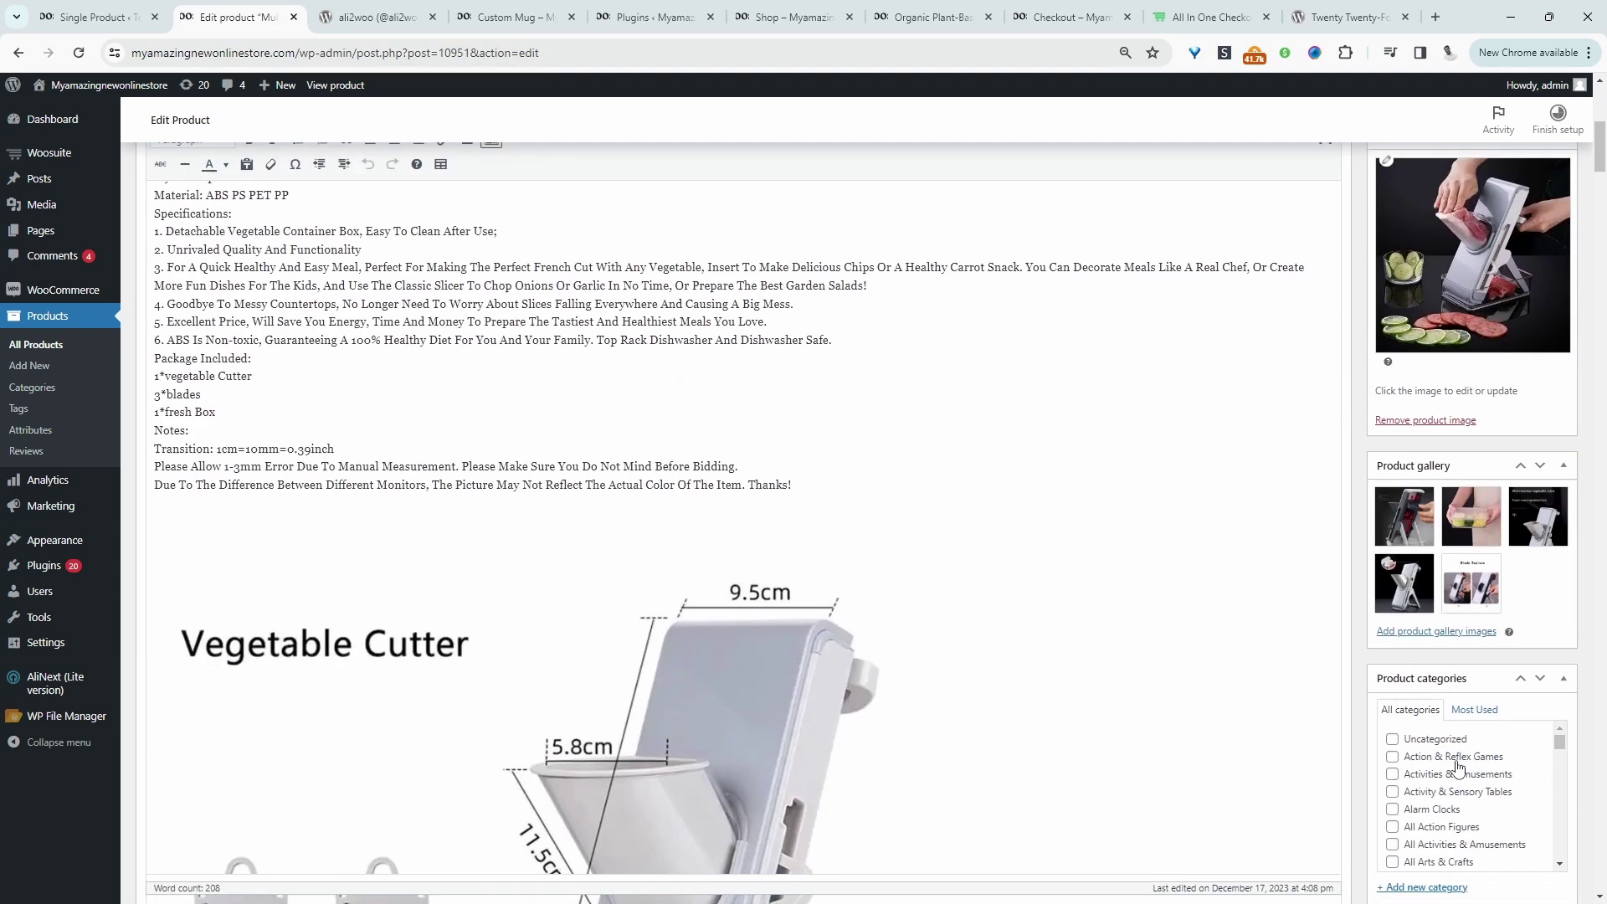
pyautogui.scroll(-2, 1430, 697)
pyautogui.scroll(-10, 599, 472)
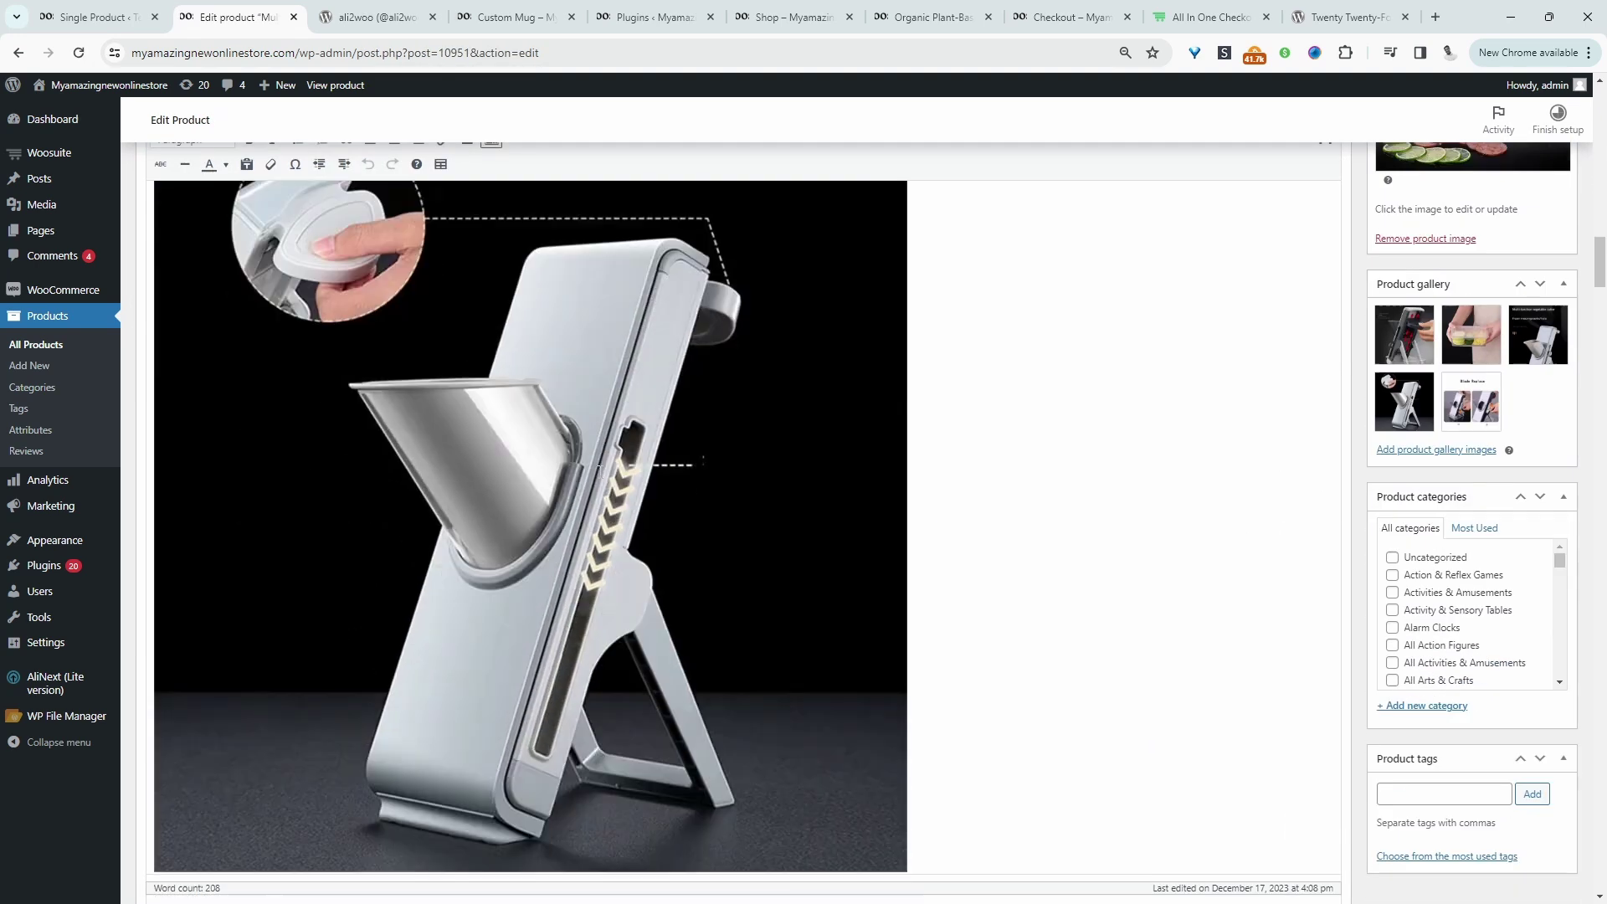
pyautogui.scroll(-6, 599, 472)
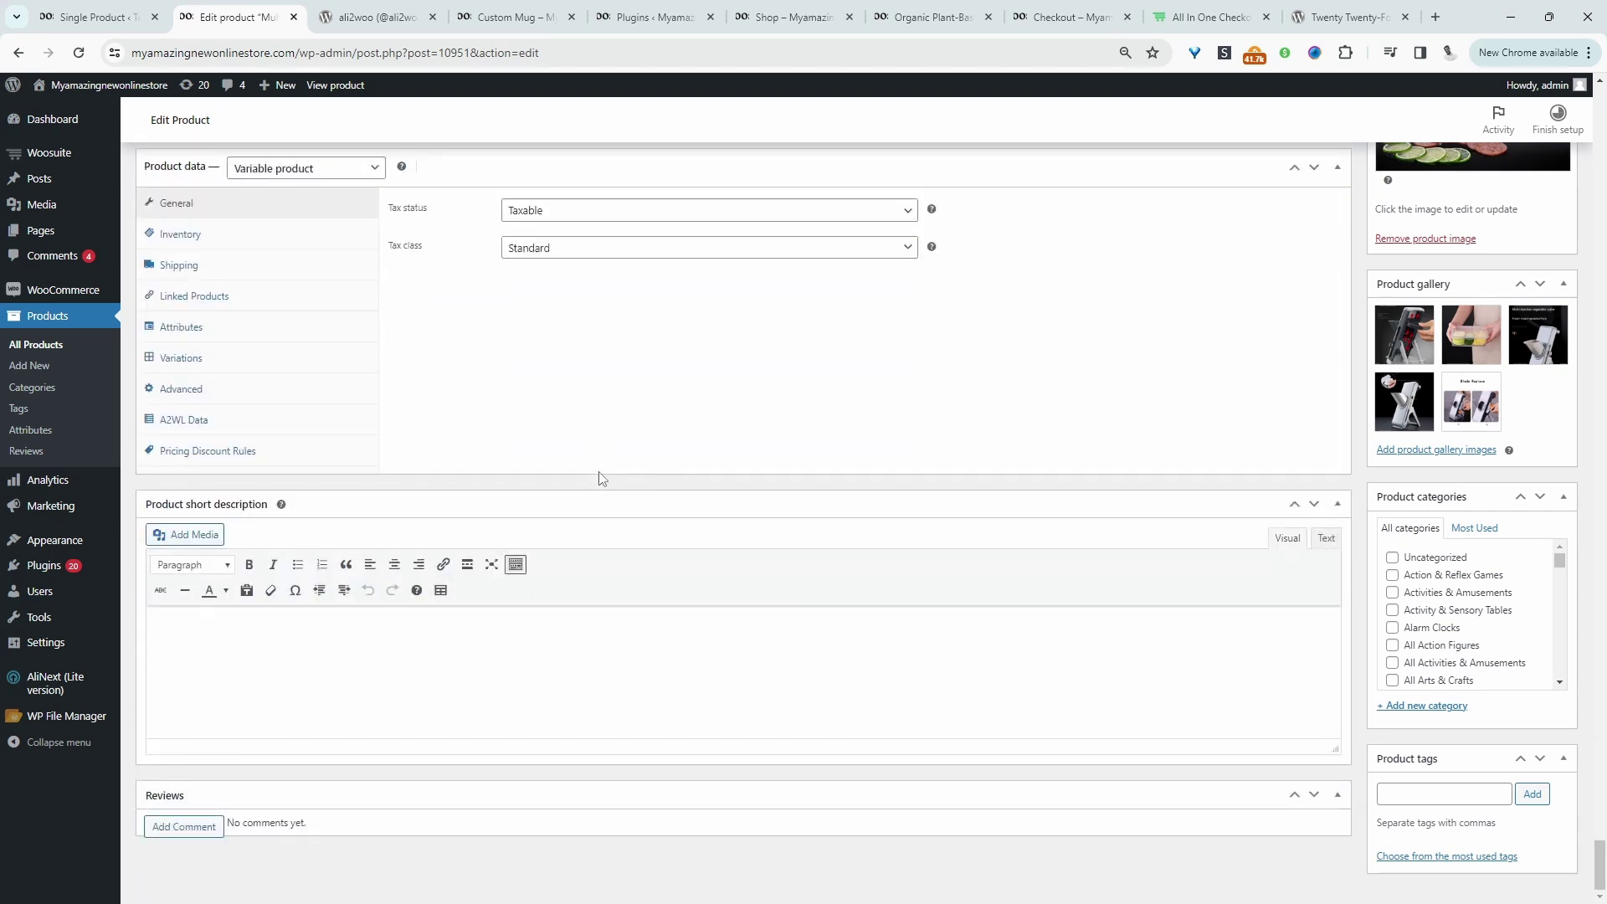
pyautogui.scroll(5, 599, 478)
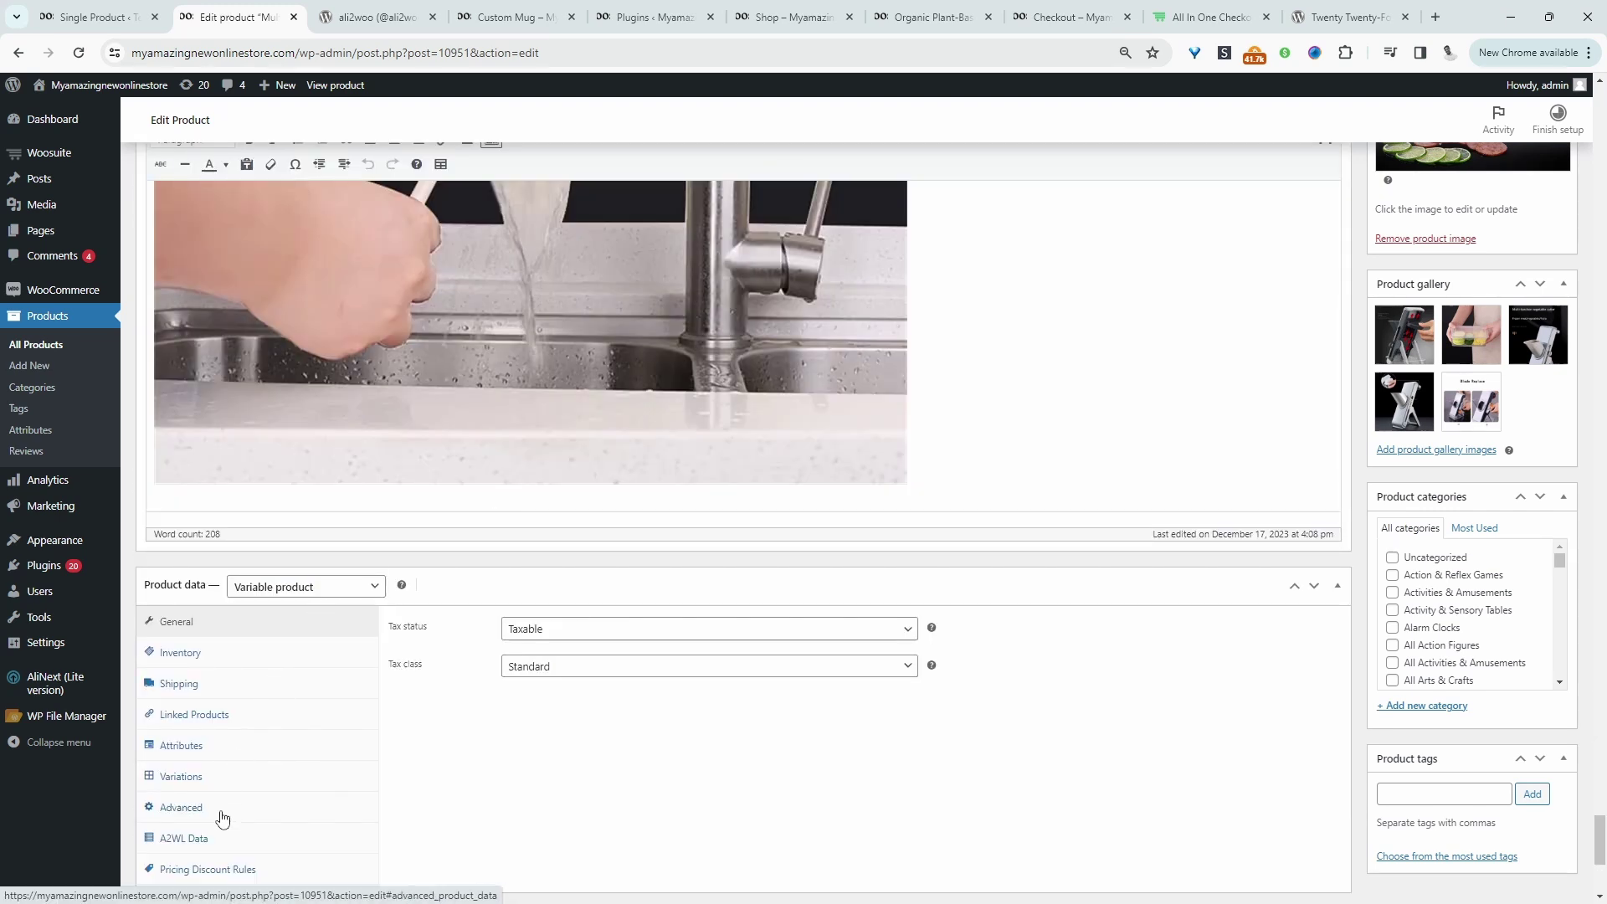
pyautogui.scroll(-2, 223, 818)
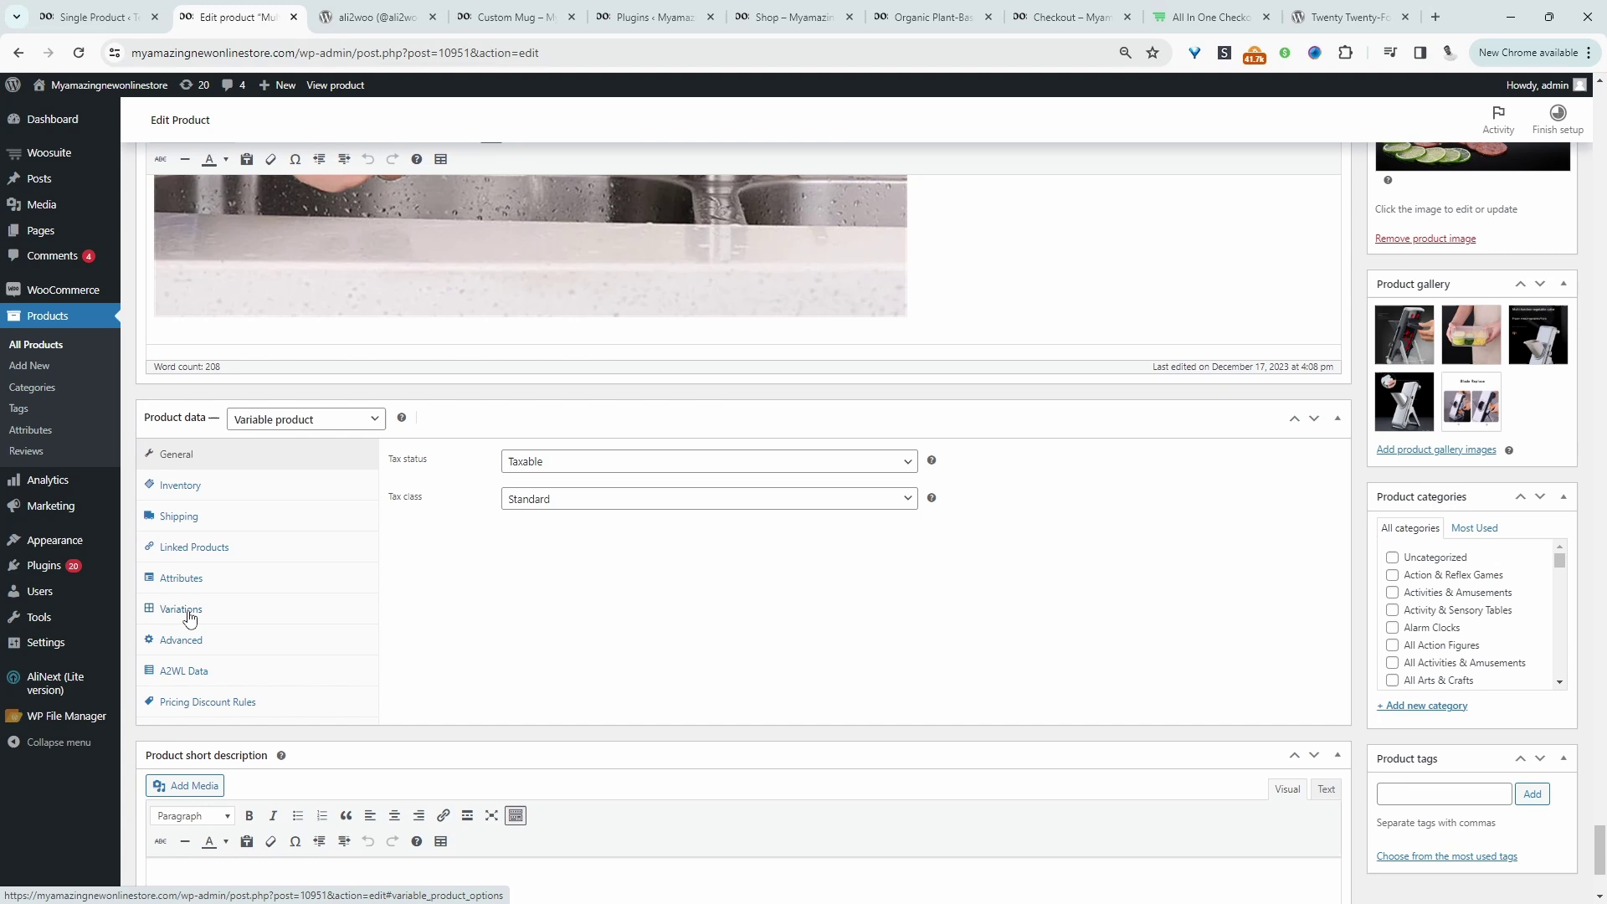
pyautogui.click(183, 612)
pyautogui.scroll(-3, 312, 642)
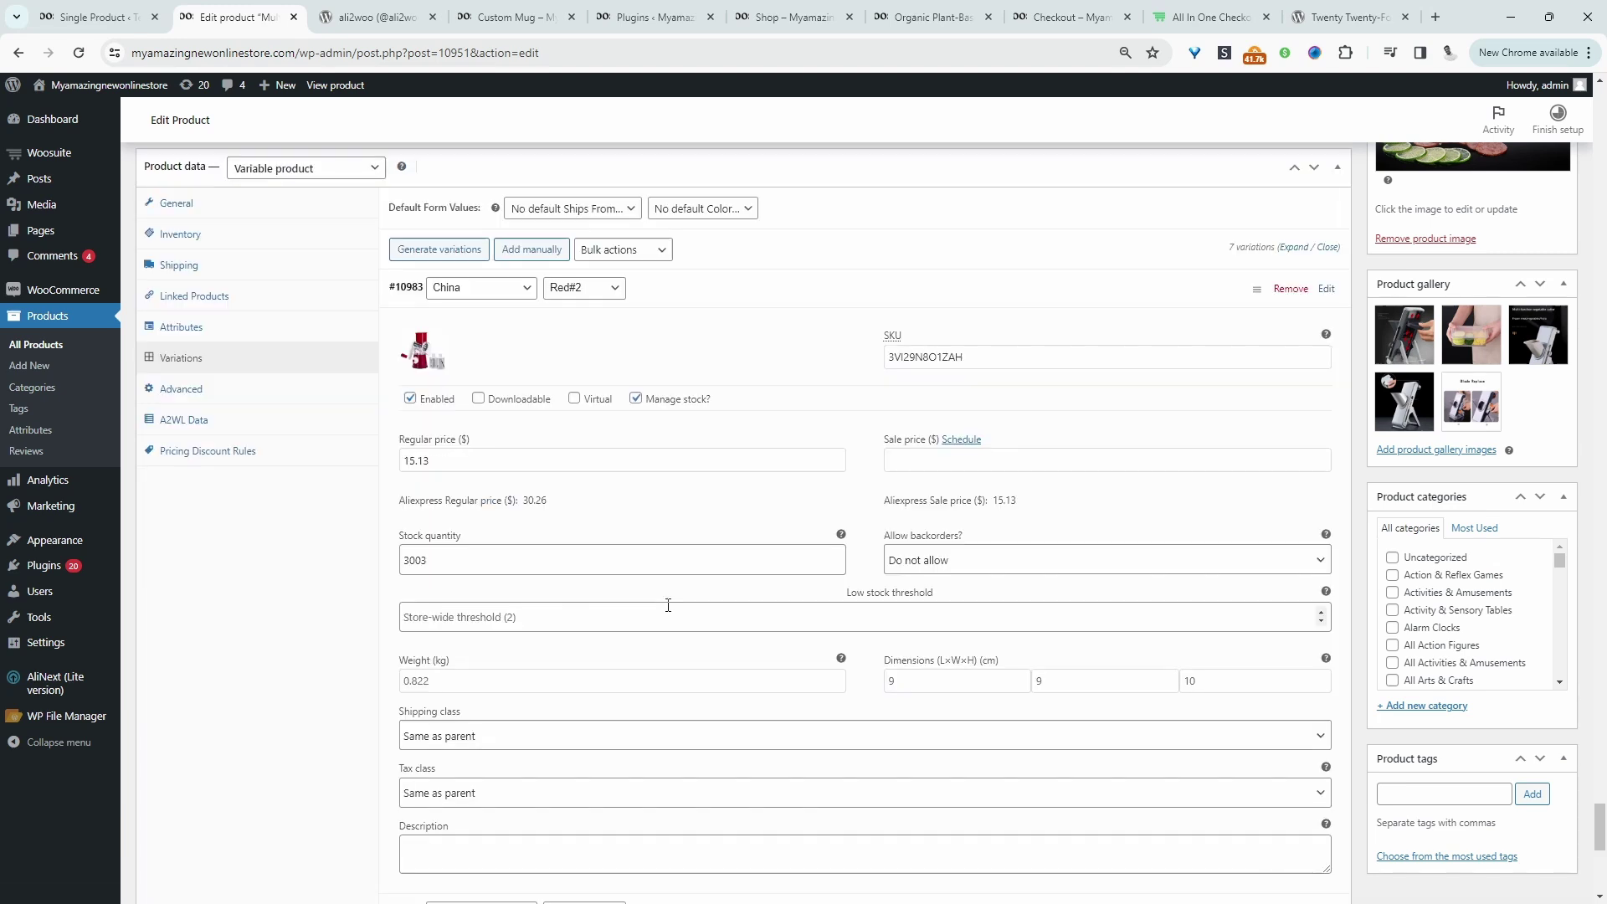
# Change variation #10983 (Red#2) regular price from 15.13 to 25.
pyautogui.doubleClick(449, 464)
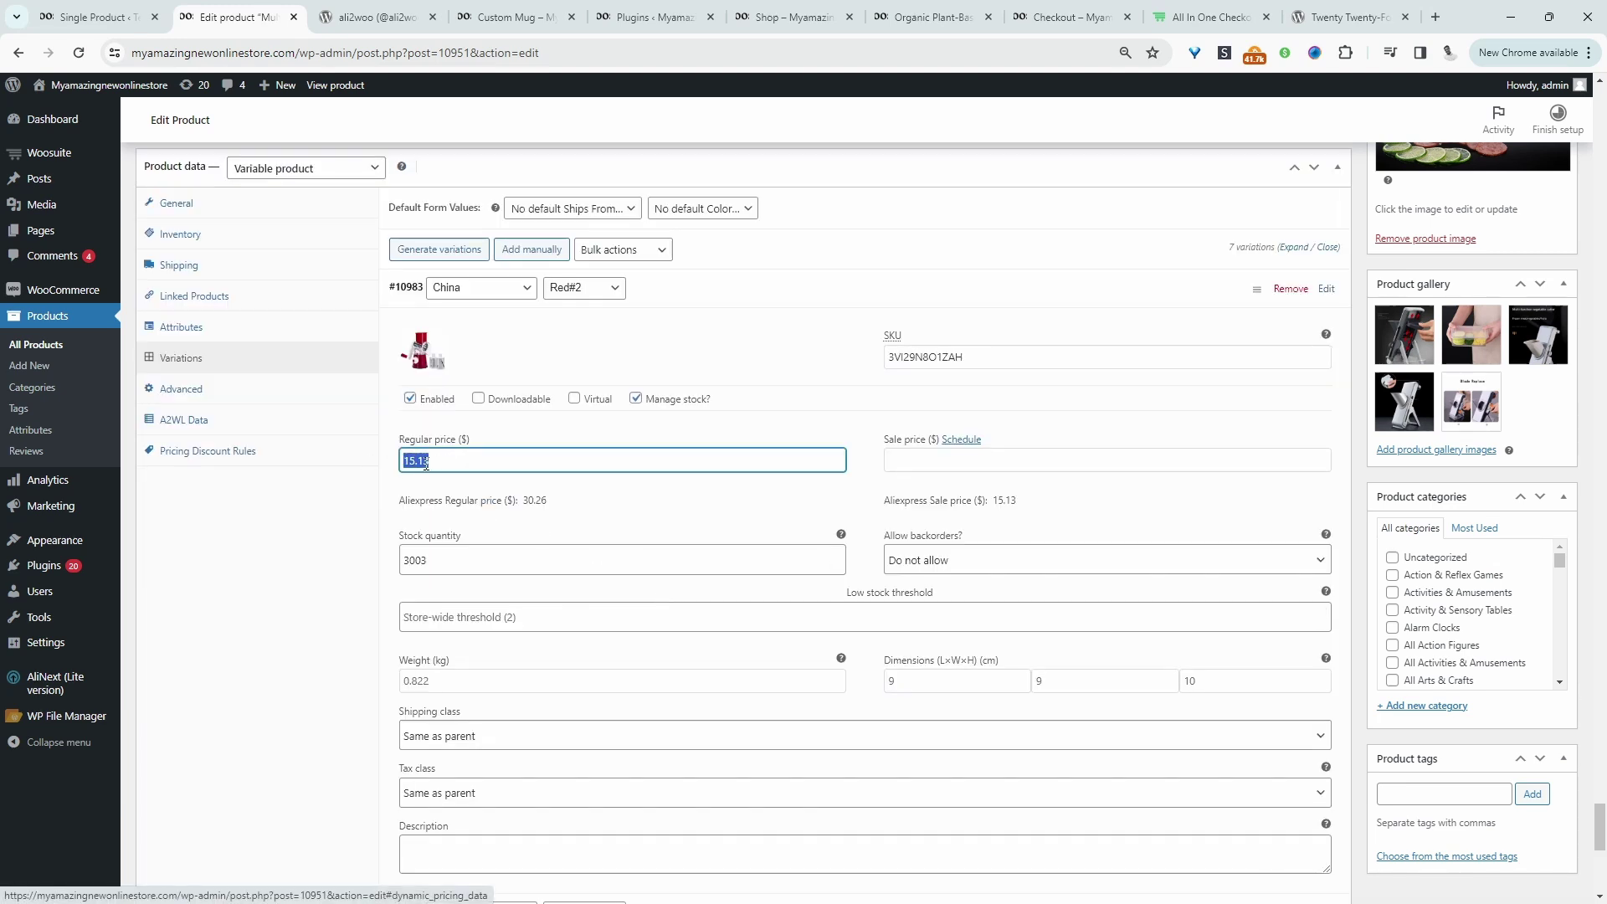
pyautogui.click(492, 514)
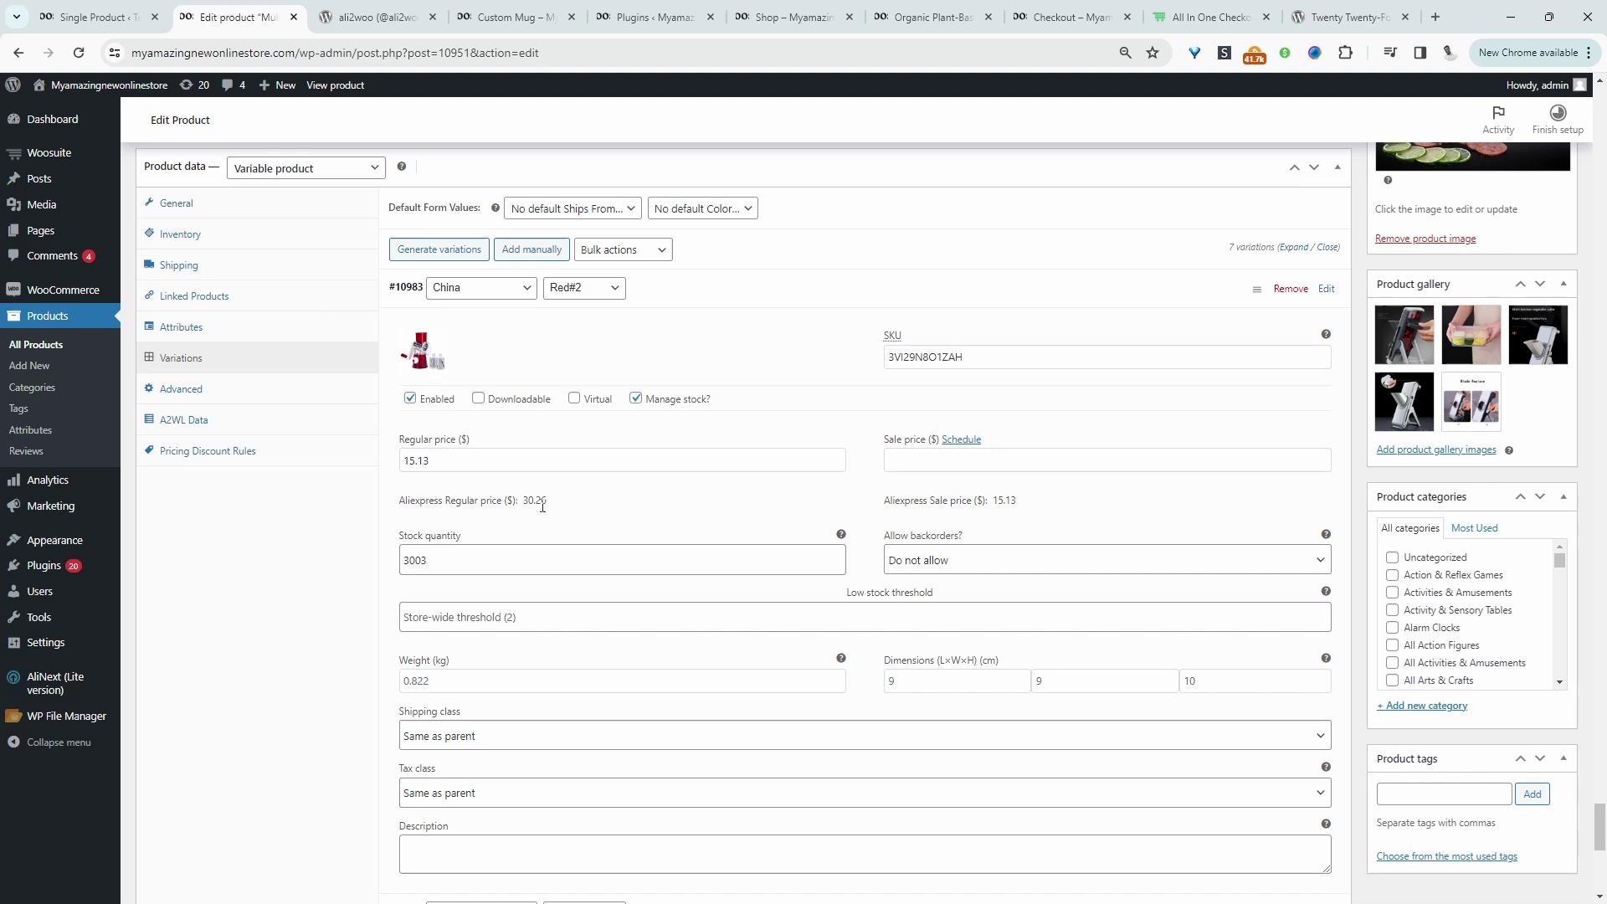
pyautogui.moveTo(1028, 501)
pyautogui.mouseDown()
pyautogui.moveTo(962, 502)
pyautogui.moveTo(999, 501)
pyautogui.mouseUp()
pyautogui.moveTo(456, 467); pyautogui.dragTo(410, 469)
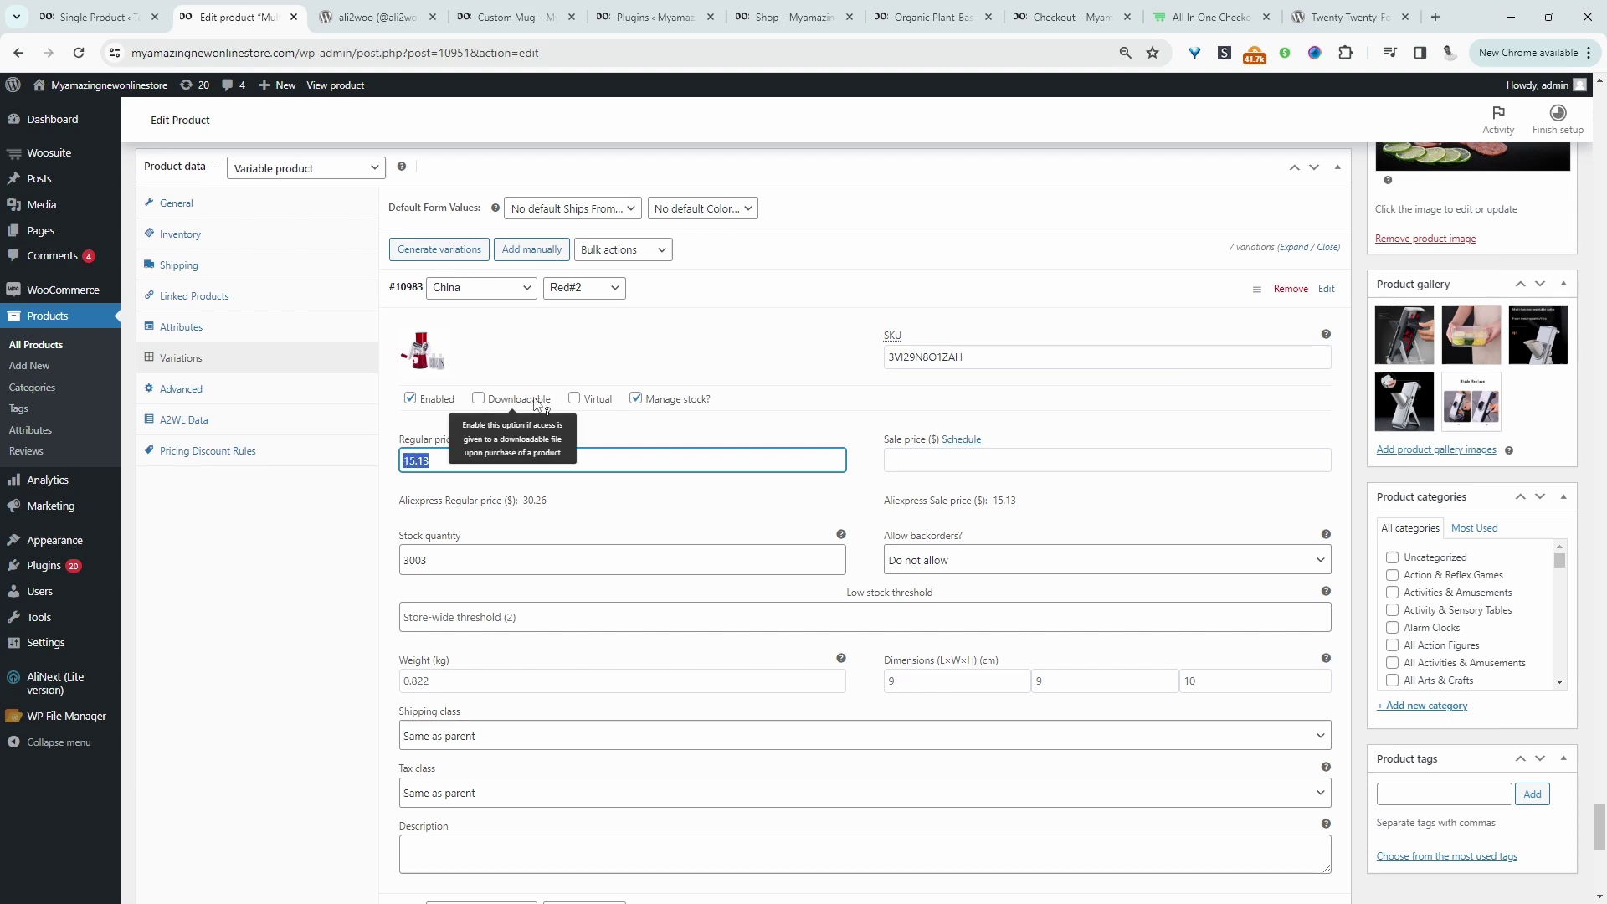
pyautogui.write('25')
pyautogui.click(753, 360)
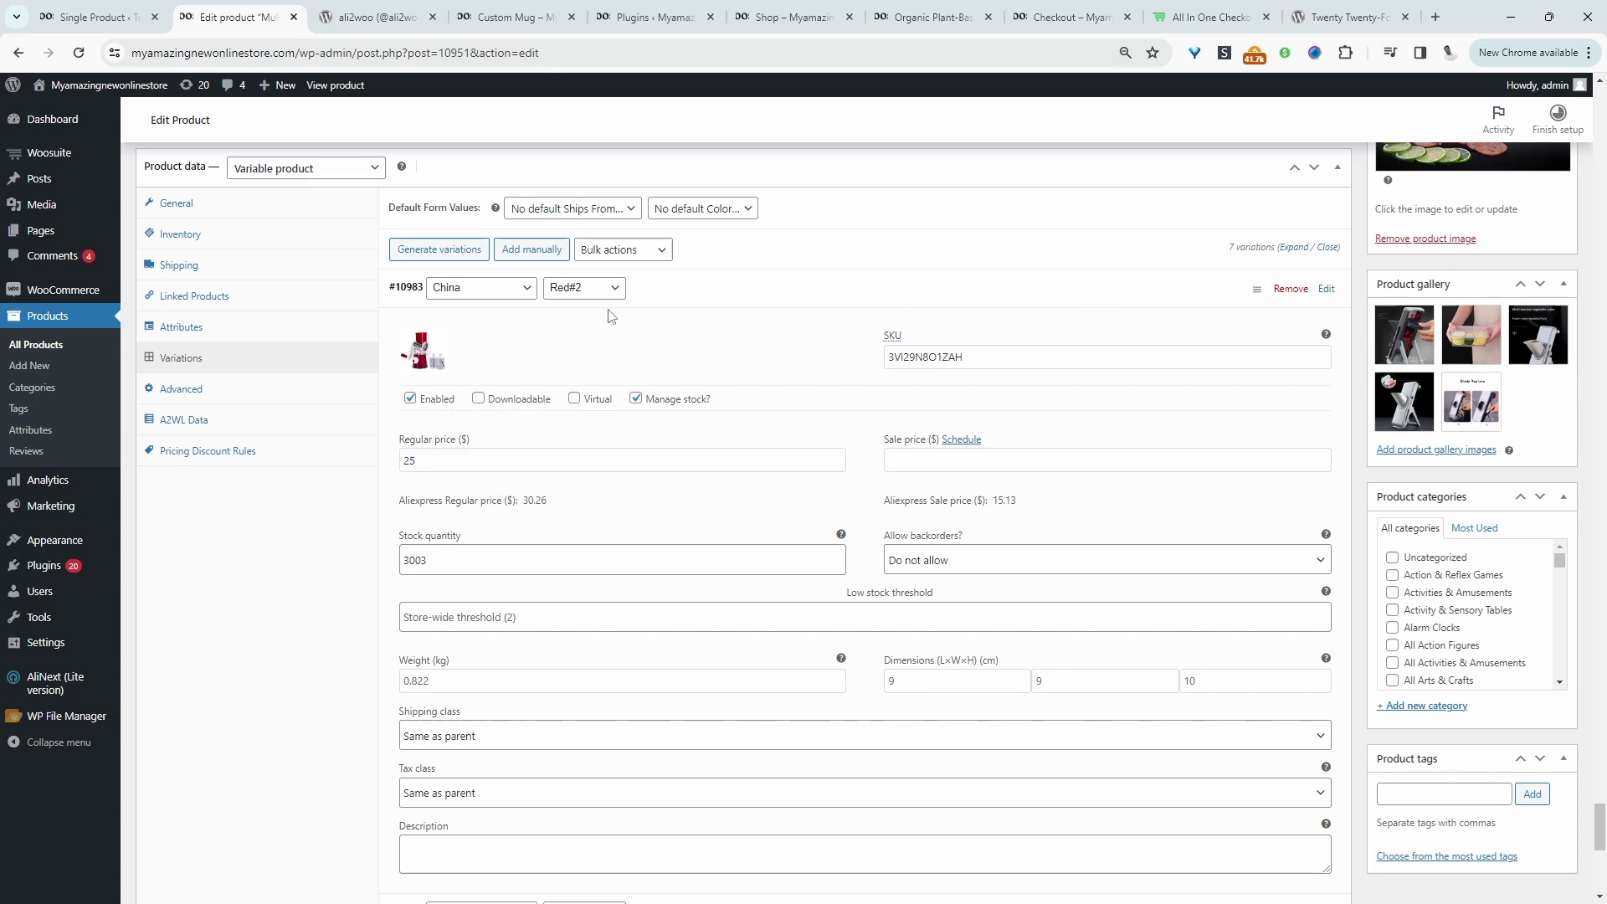
pyautogui.click(817, 295)
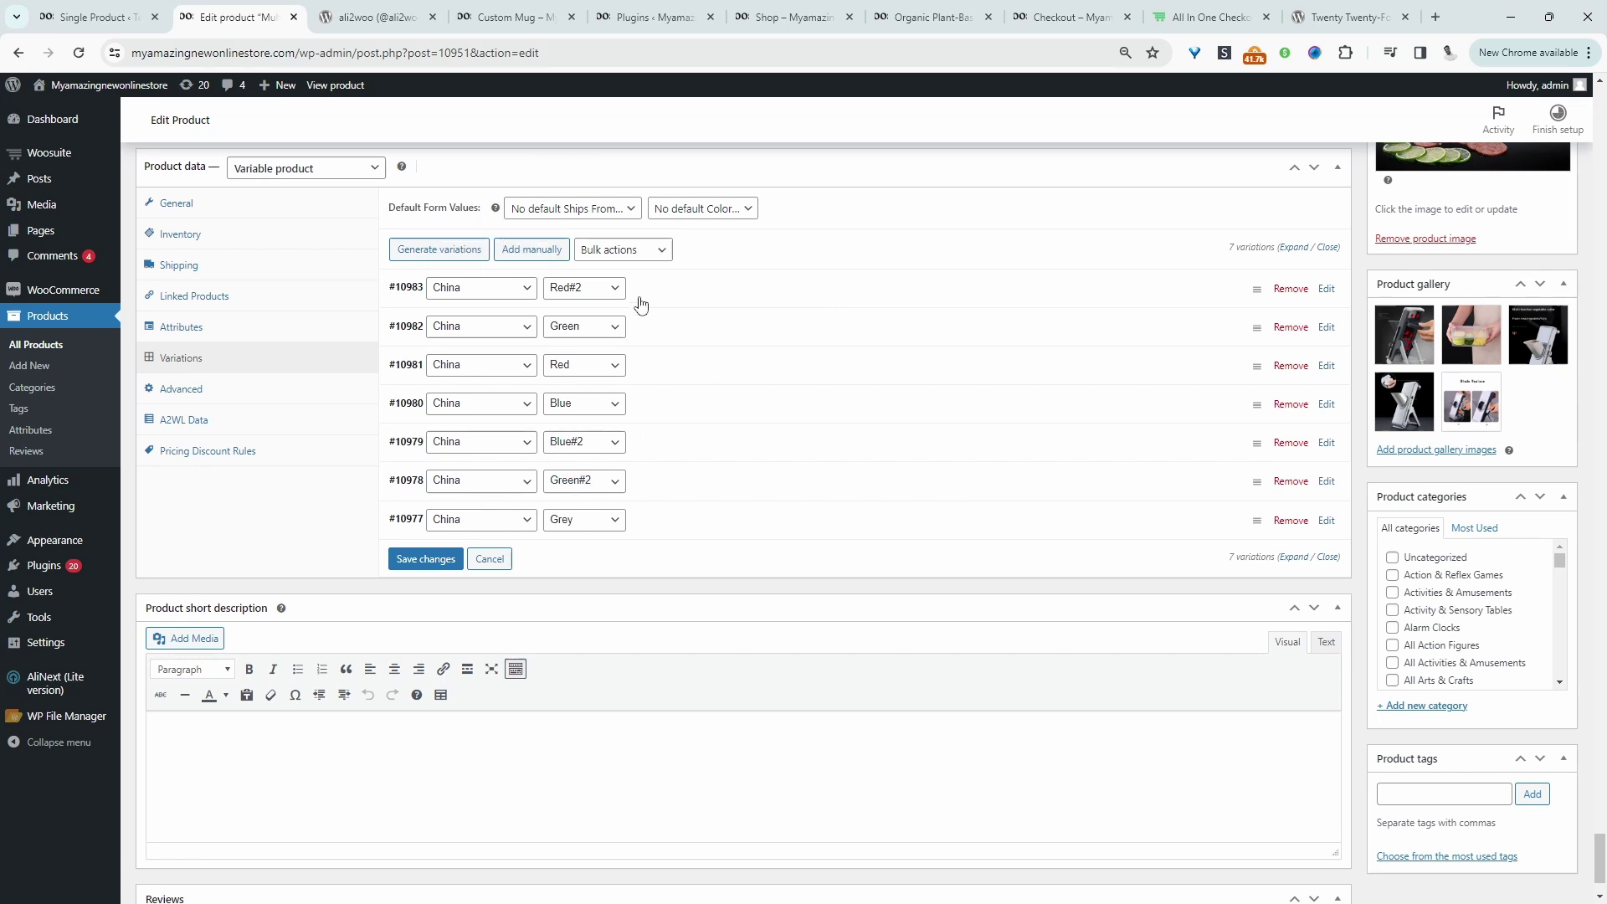
# Bulk-increase all variation regular prices by 25%, then check variation #10979's price.
pyautogui.click(643, 259)
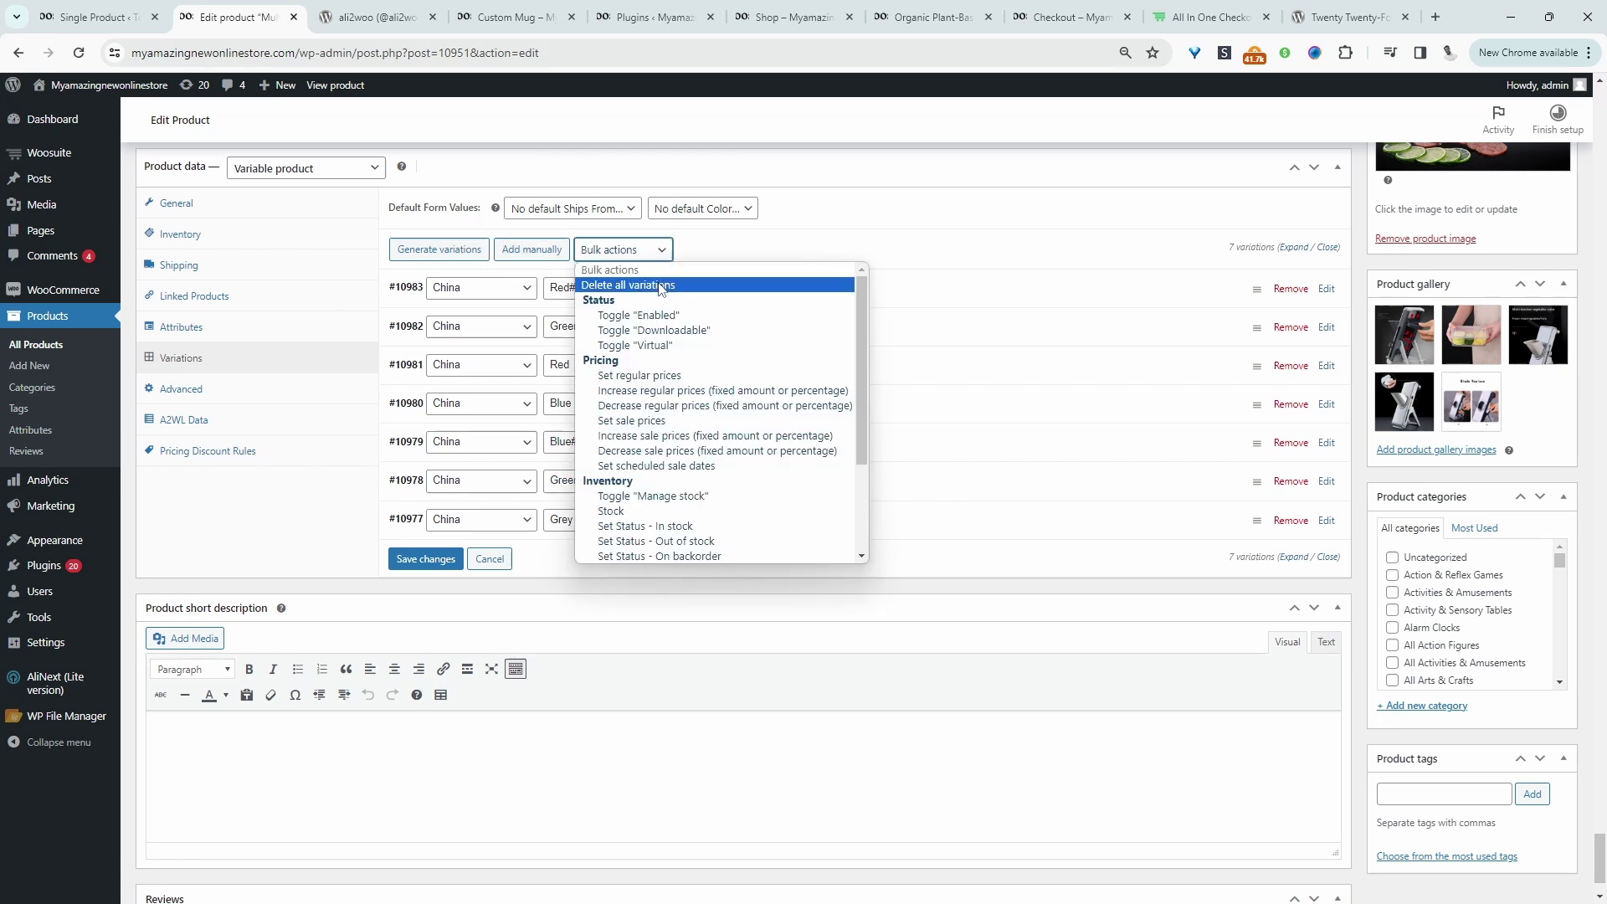
pyautogui.click(737, 391)
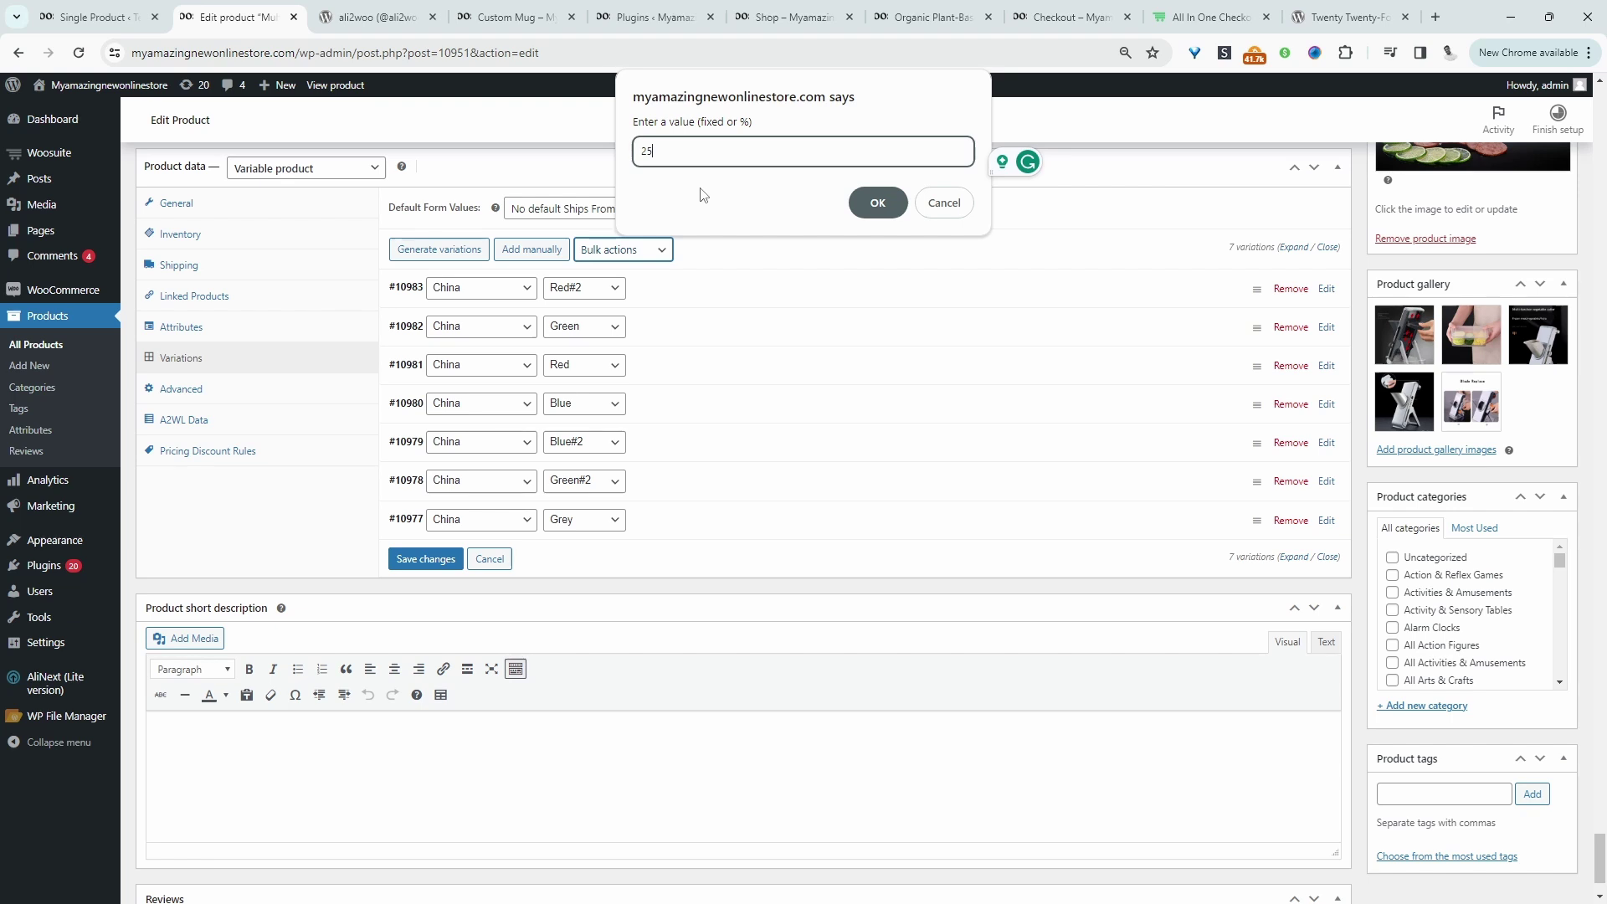
pyautogui.click(875, 202)
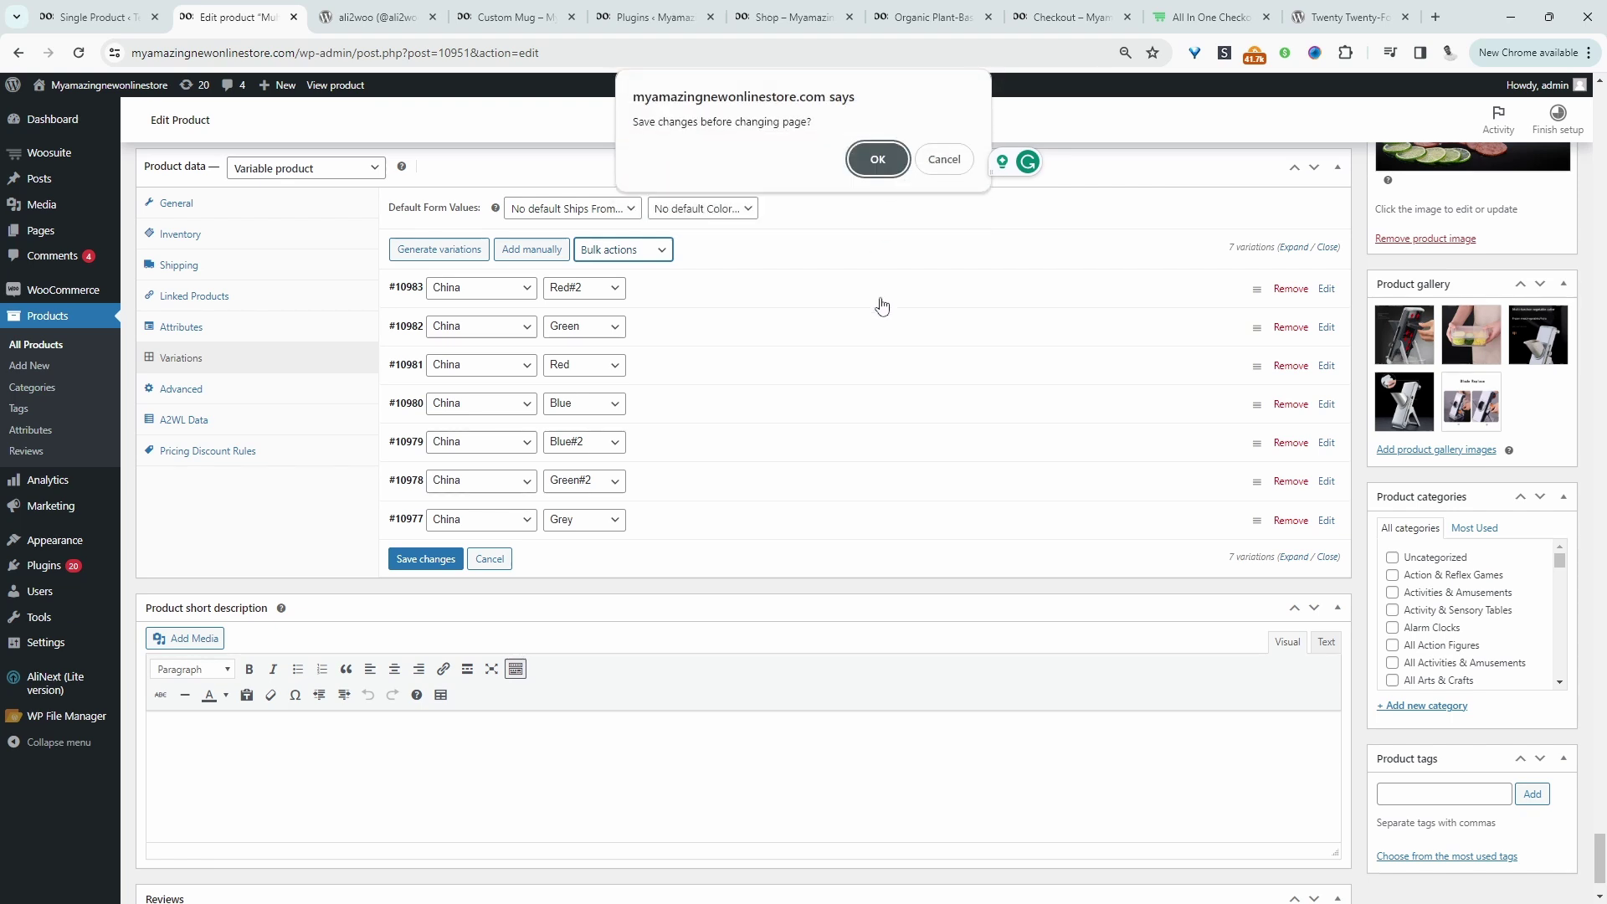
pyautogui.press('Return')
pyautogui.click(701, 364)
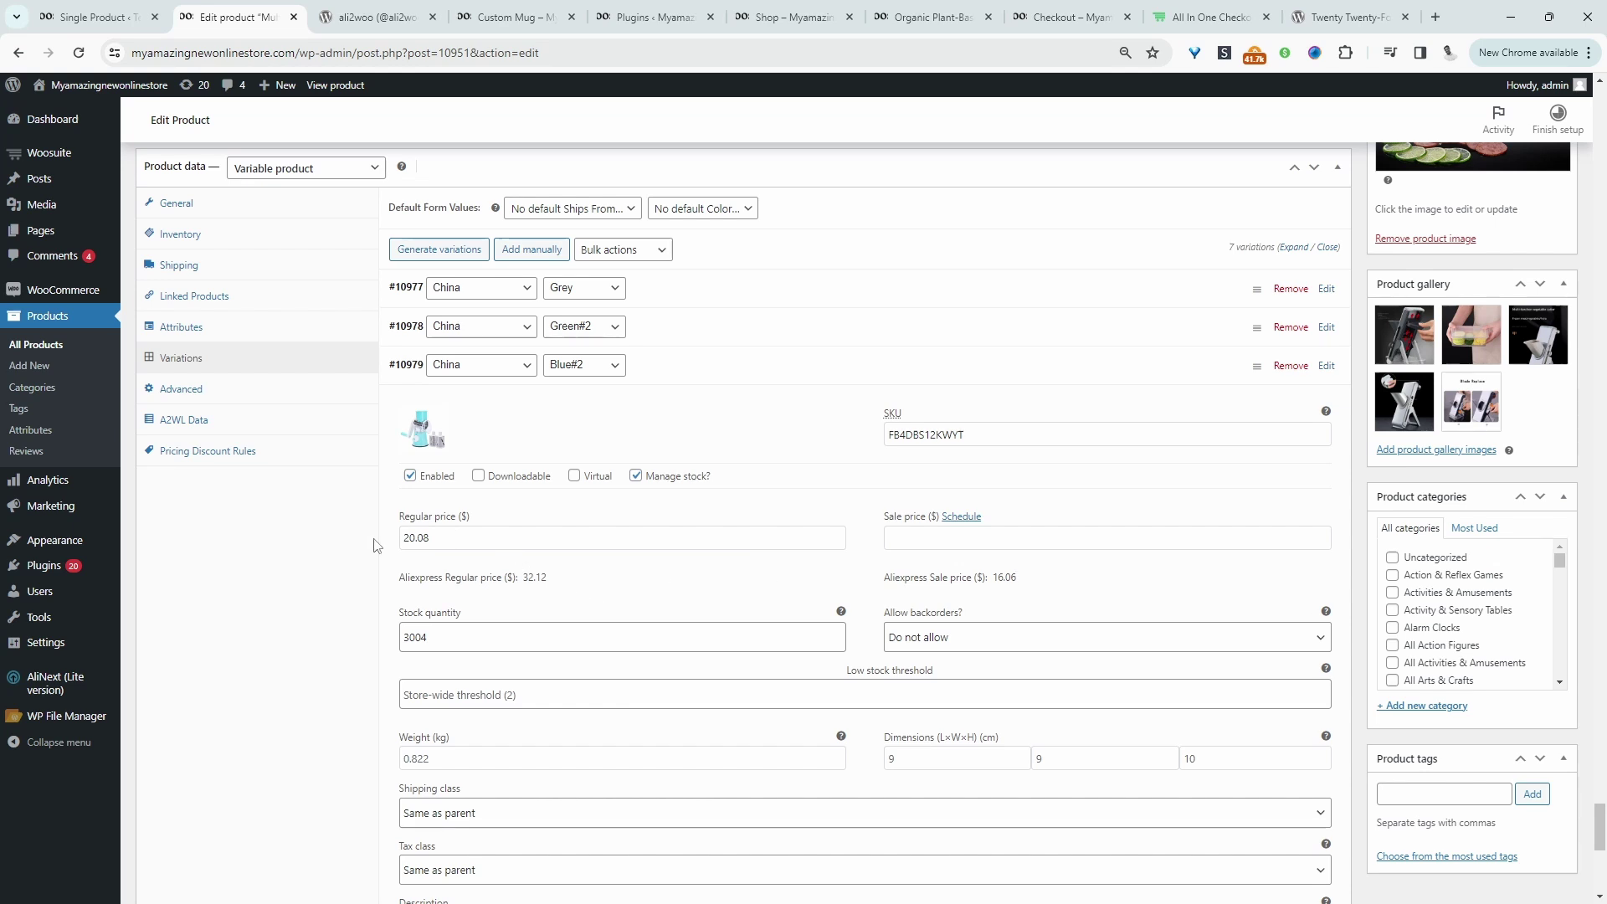
pyautogui.scroll(-1, 890, 689)
pyautogui.scroll(15, 1348, 505)
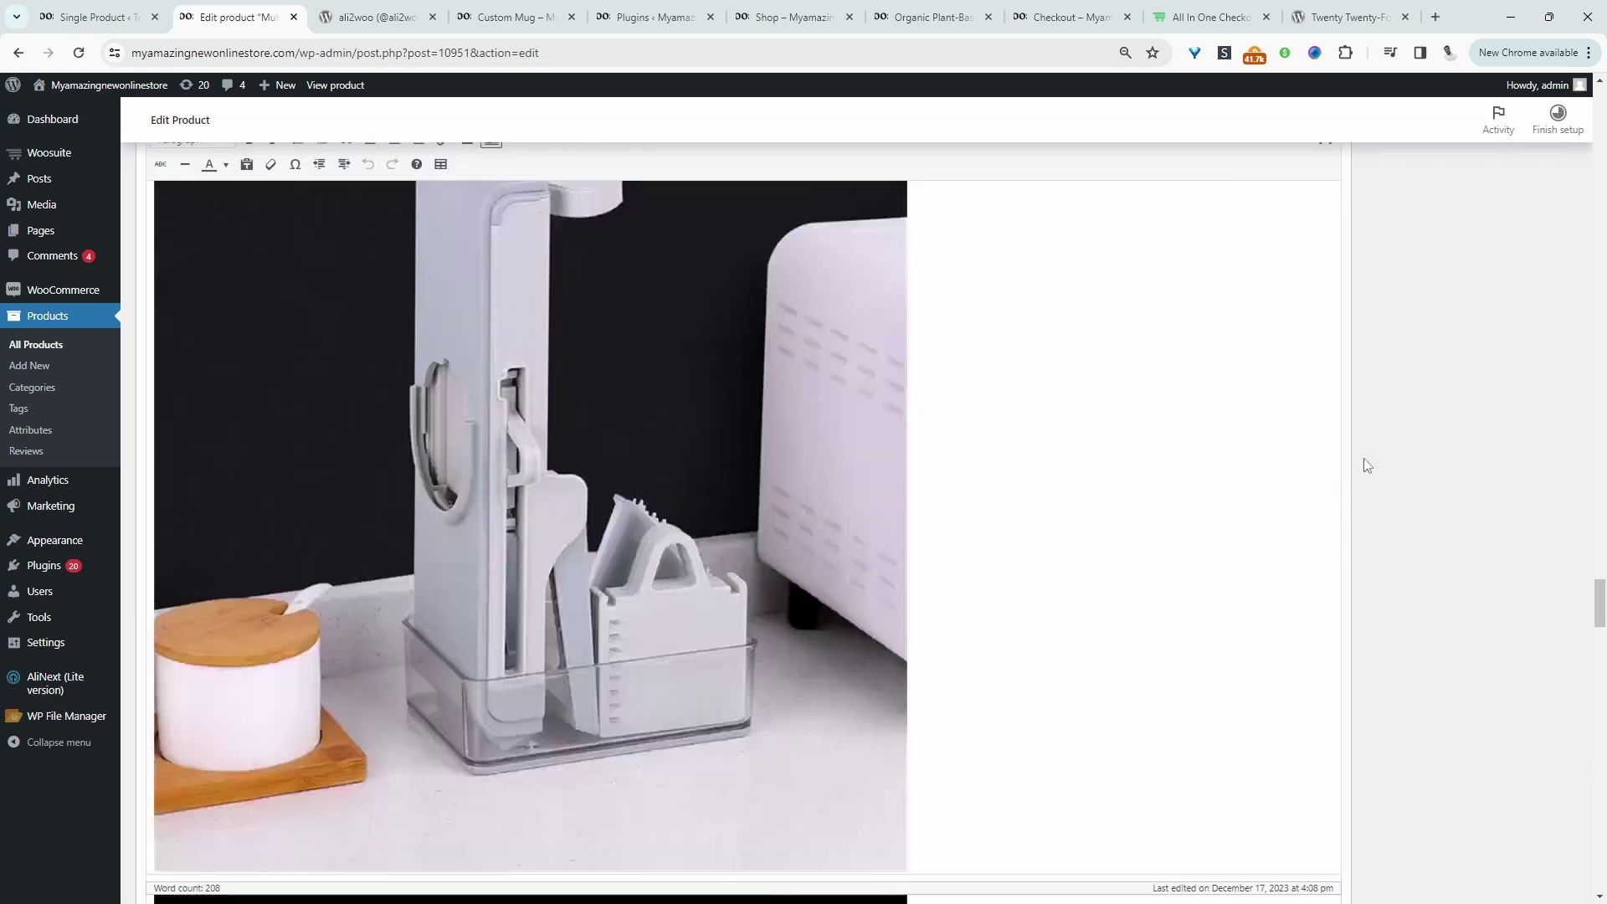
# Go to AliNext's Search Products page.
pyautogui.scroll(10, 1367, 465)
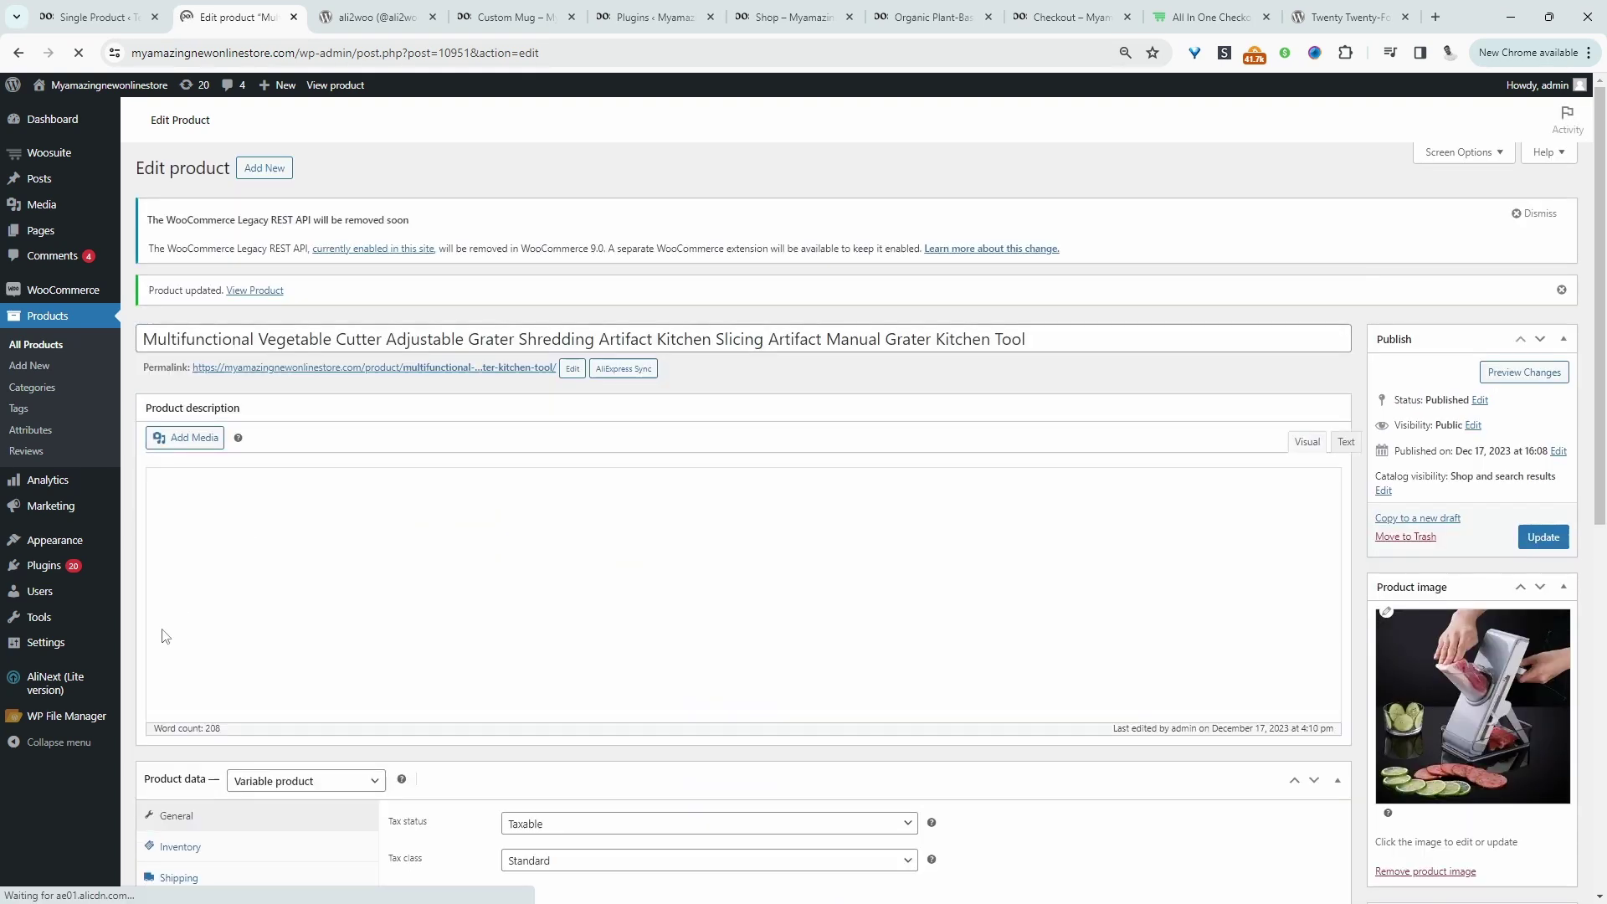
pyautogui.click(80, 683)
pyautogui.moveTo(79, 682)
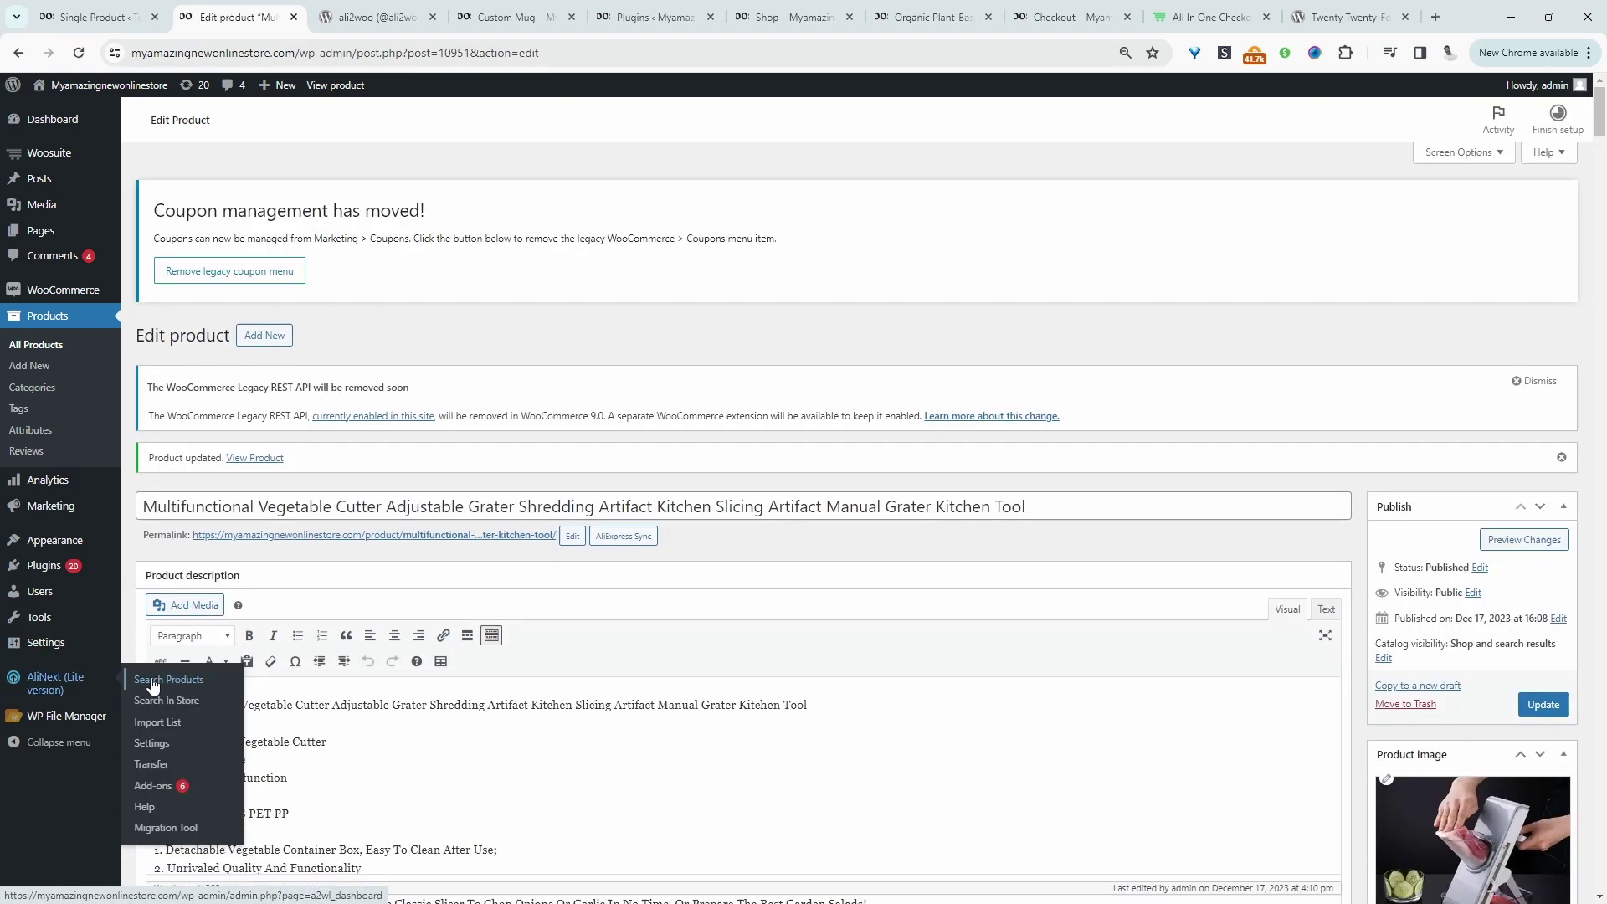
pyautogui.click(179, 689)
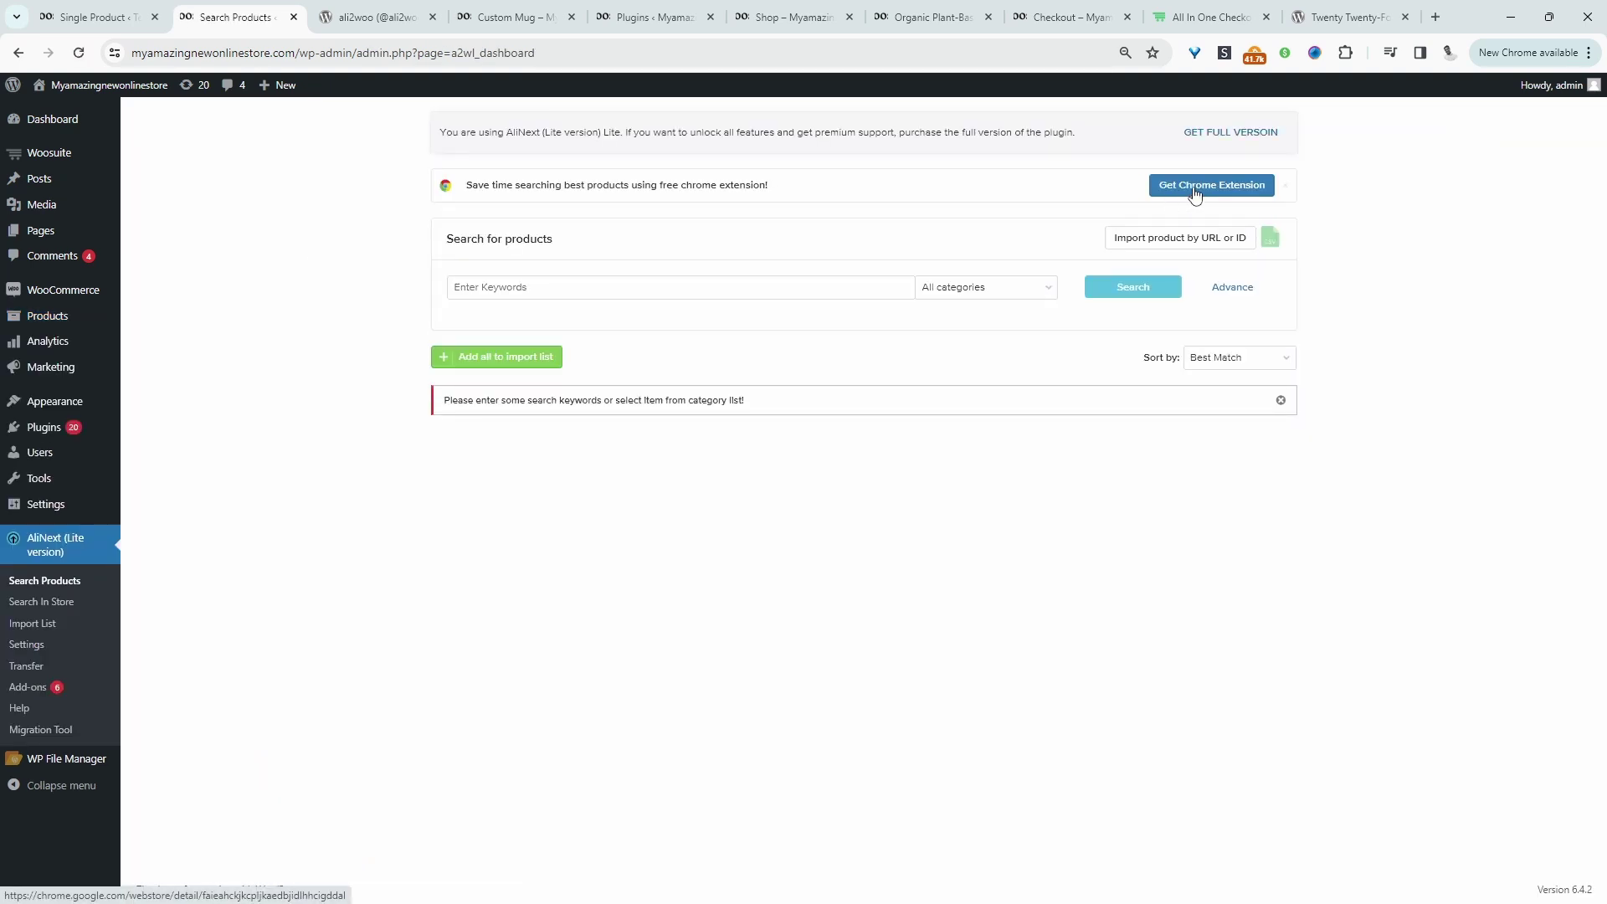
# Add the Aliexpress Dropshipping extension to Chrome from its Chrome Web Store listing.
pyautogui.click(1195, 192)
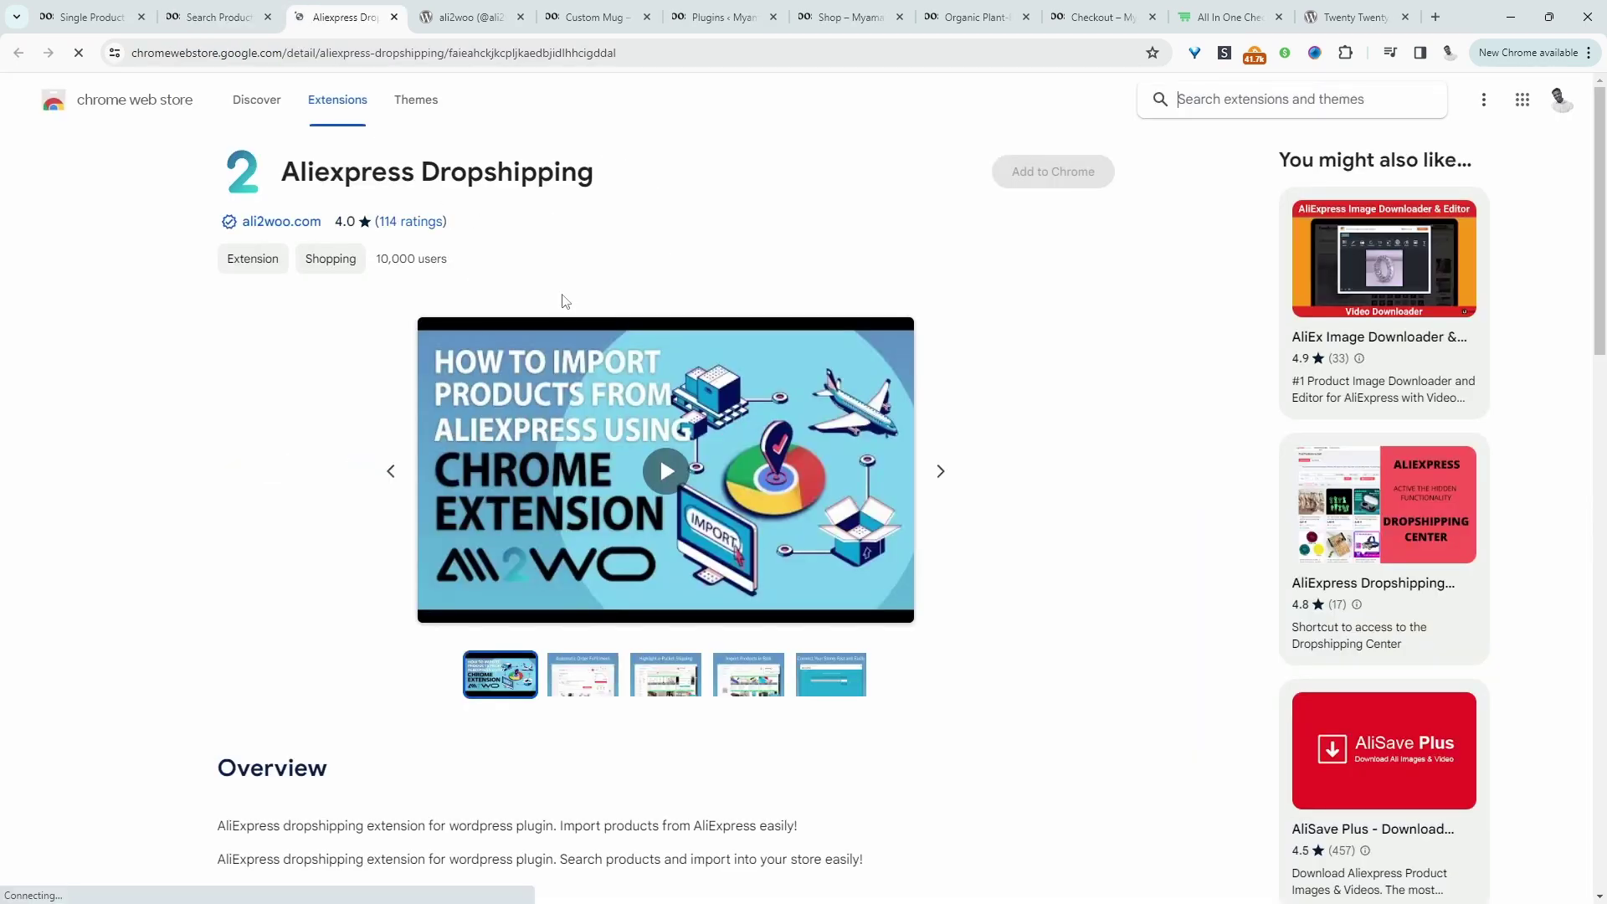
pyautogui.click(1057, 172)
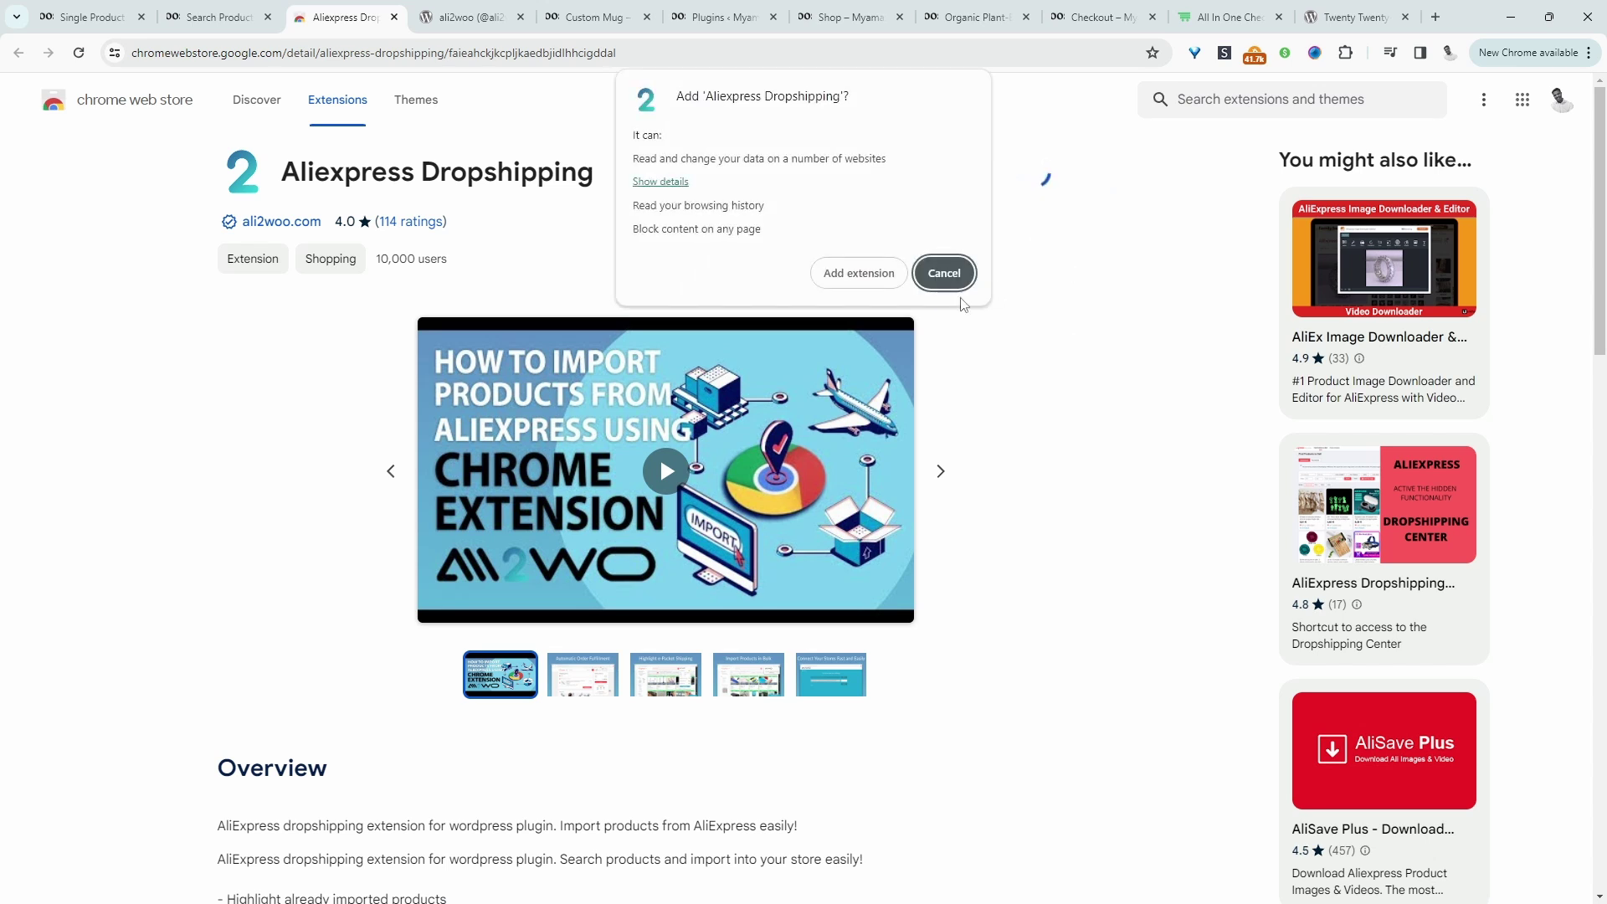
pyautogui.click(859, 272)
pyautogui.click(1315, 53)
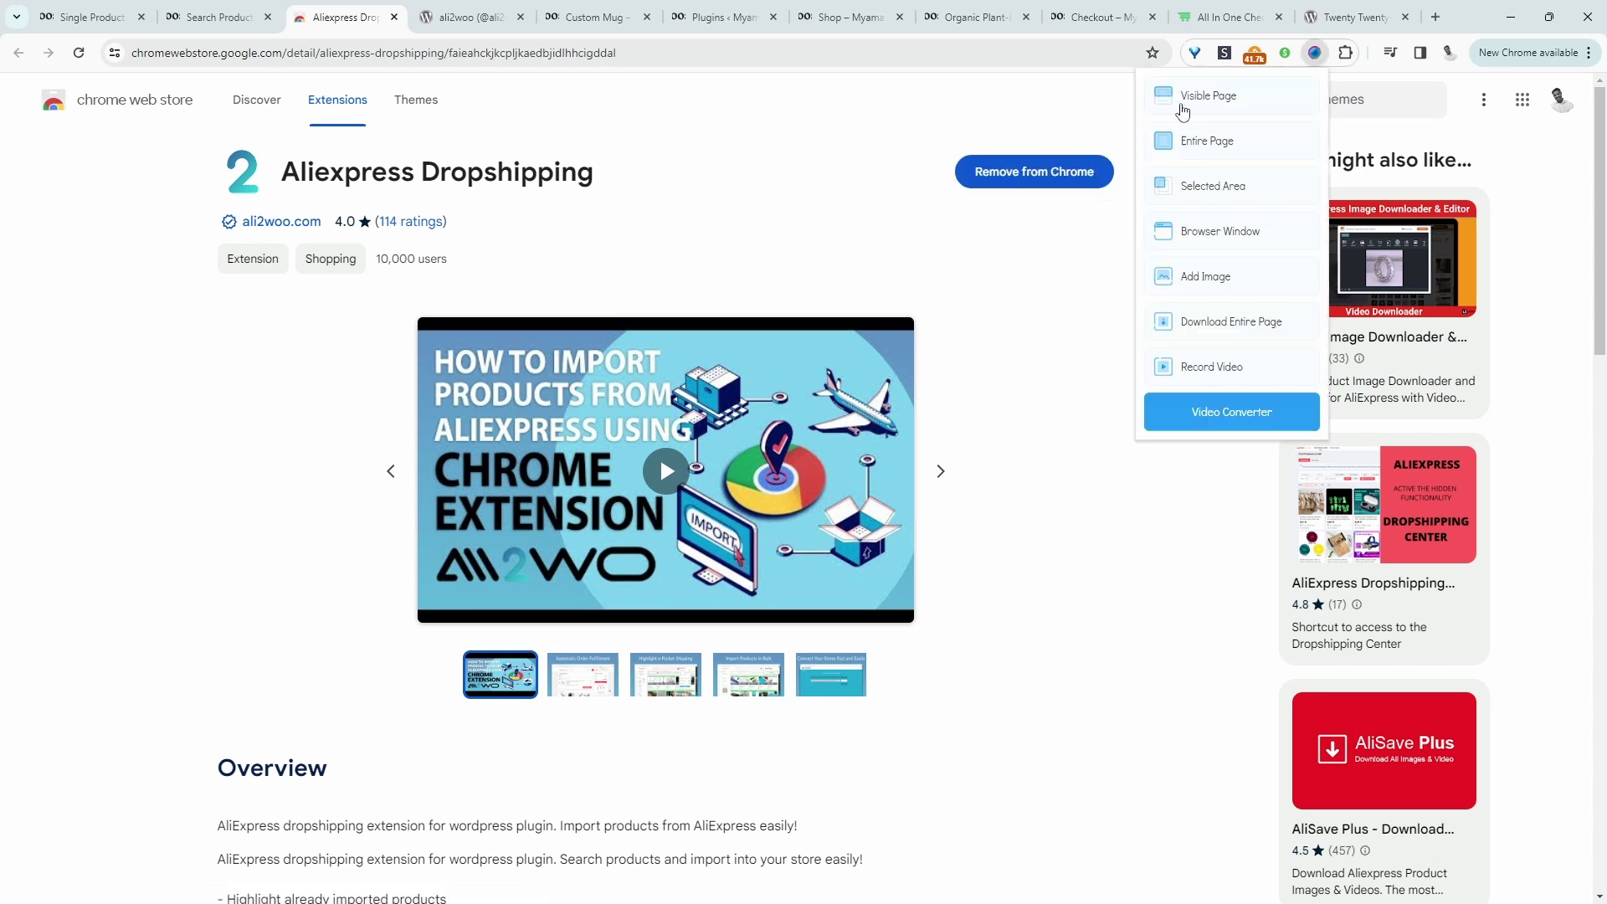
pyautogui.click(836, 165)
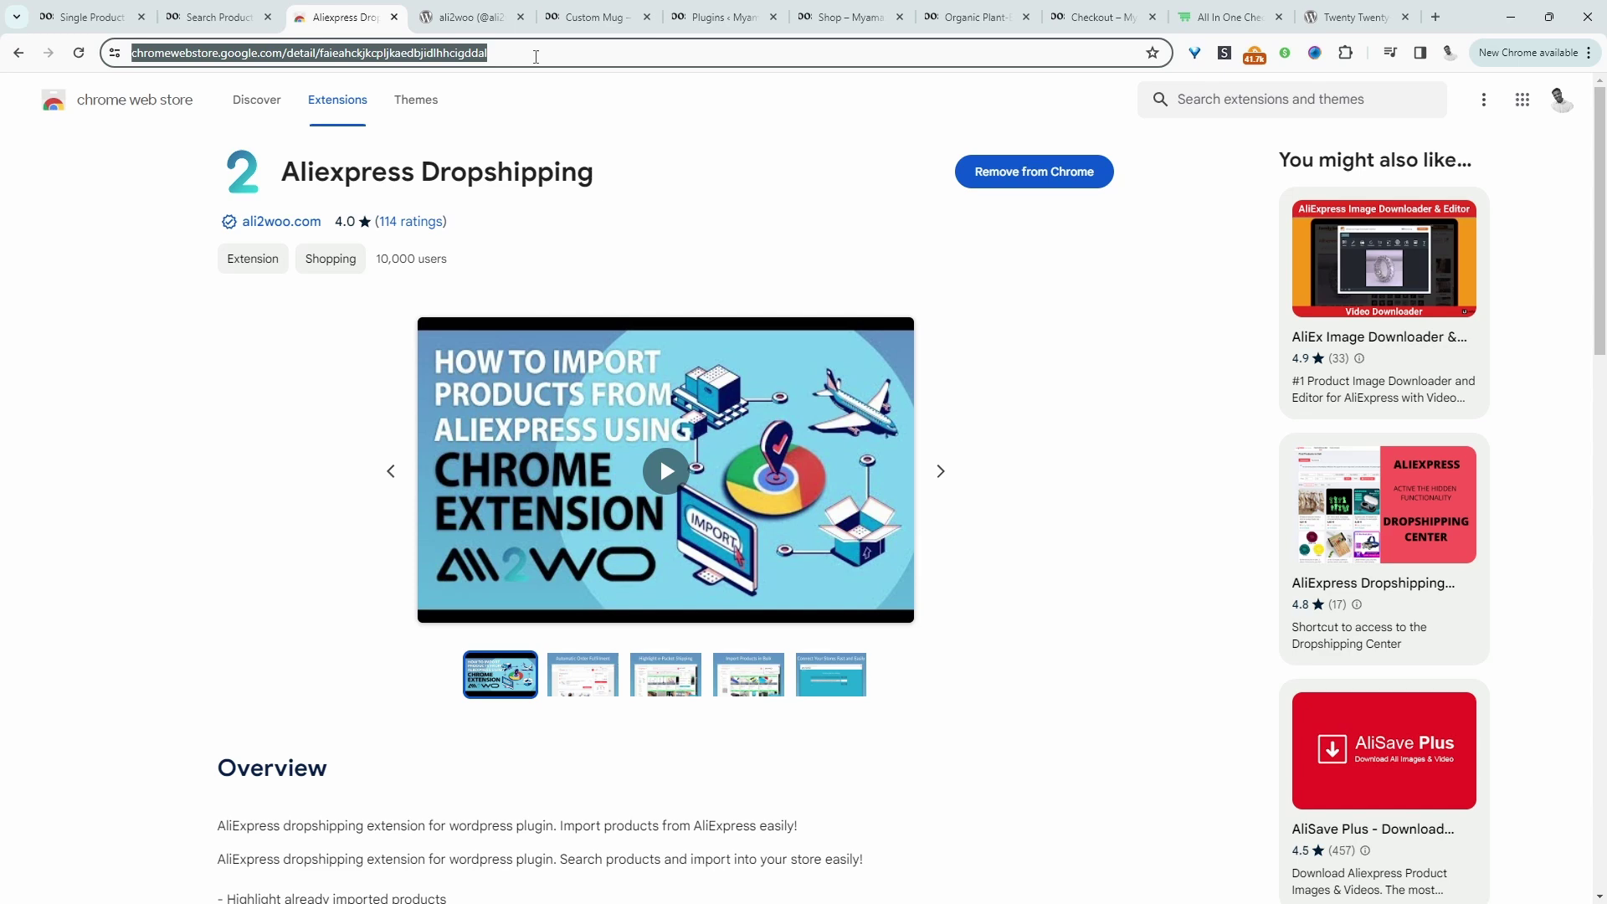
# Go to AliExpress and search for 'kitchen mult' food processors.
pyautogui.write('ali')
pyautogui.press('Return')
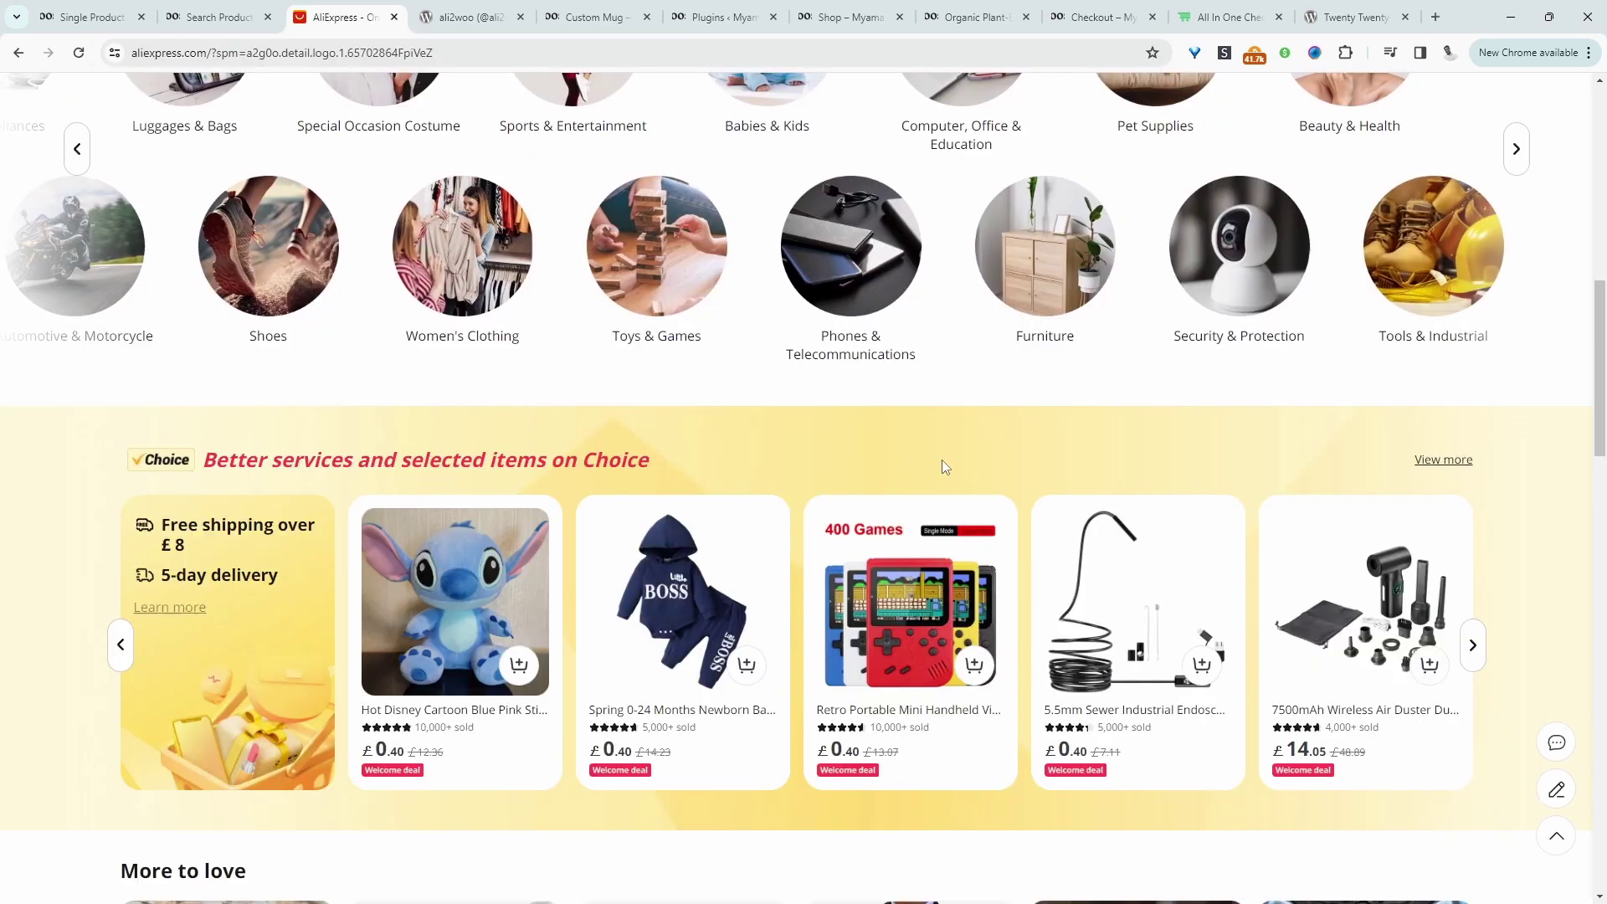
pyautogui.scroll(4, 943, 465)
pyautogui.scroll(3, 943, 466)
pyautogui.click(666, 100)
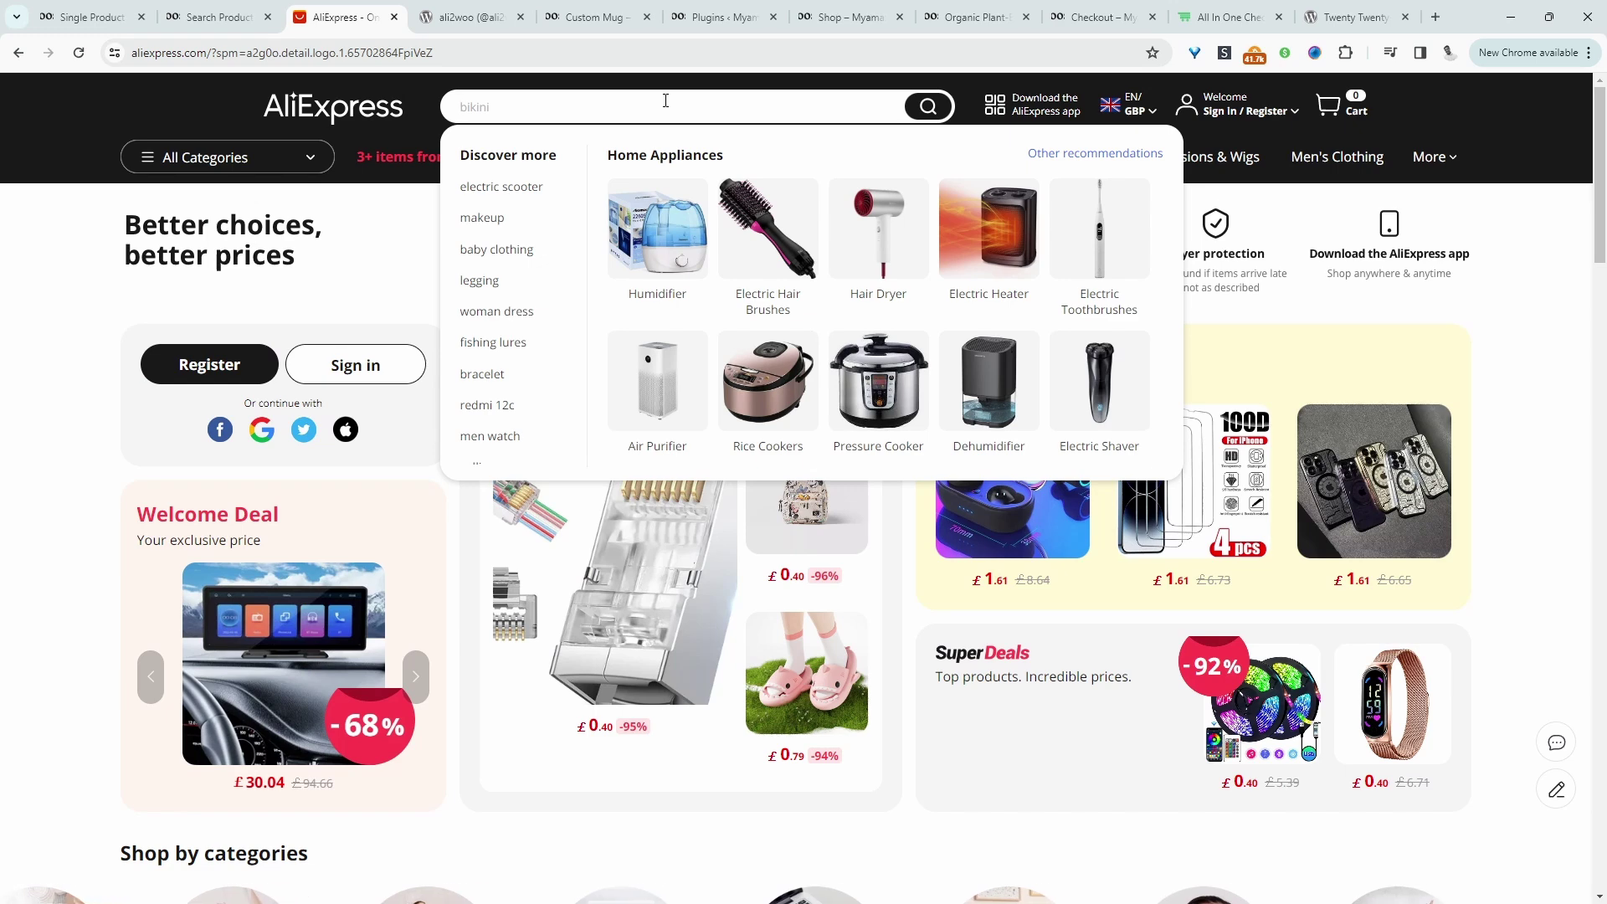
pyautogui.write('kitchen multifunctional food processor')
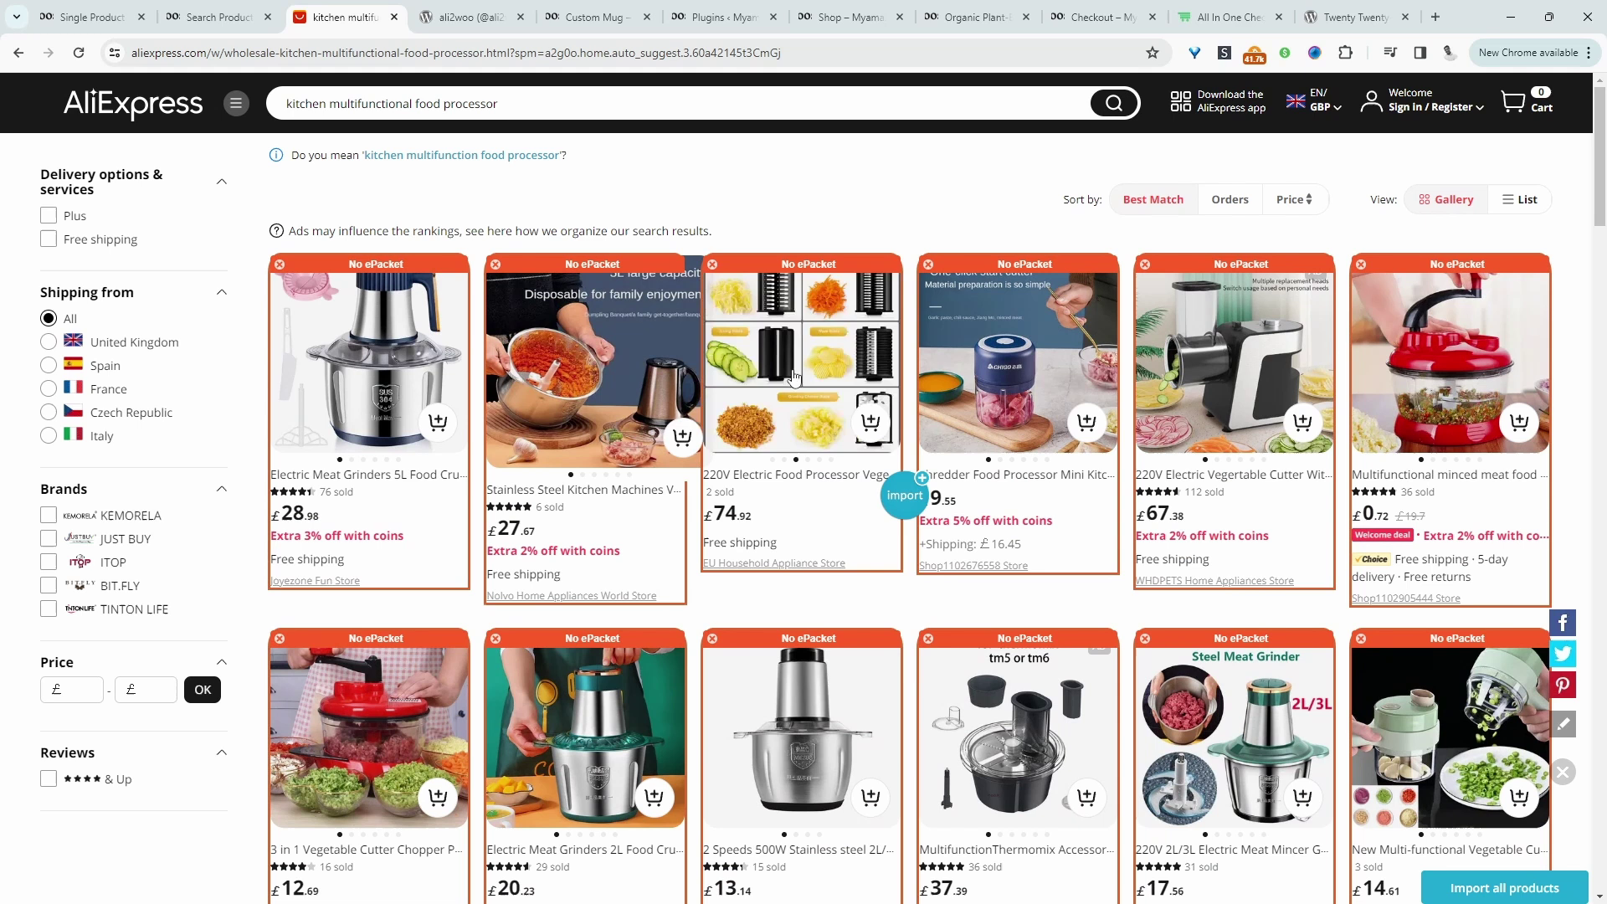
# Pin the Aliexpress Dropshipping extension and open its Options page.
pyautogui.click(1345, 53)
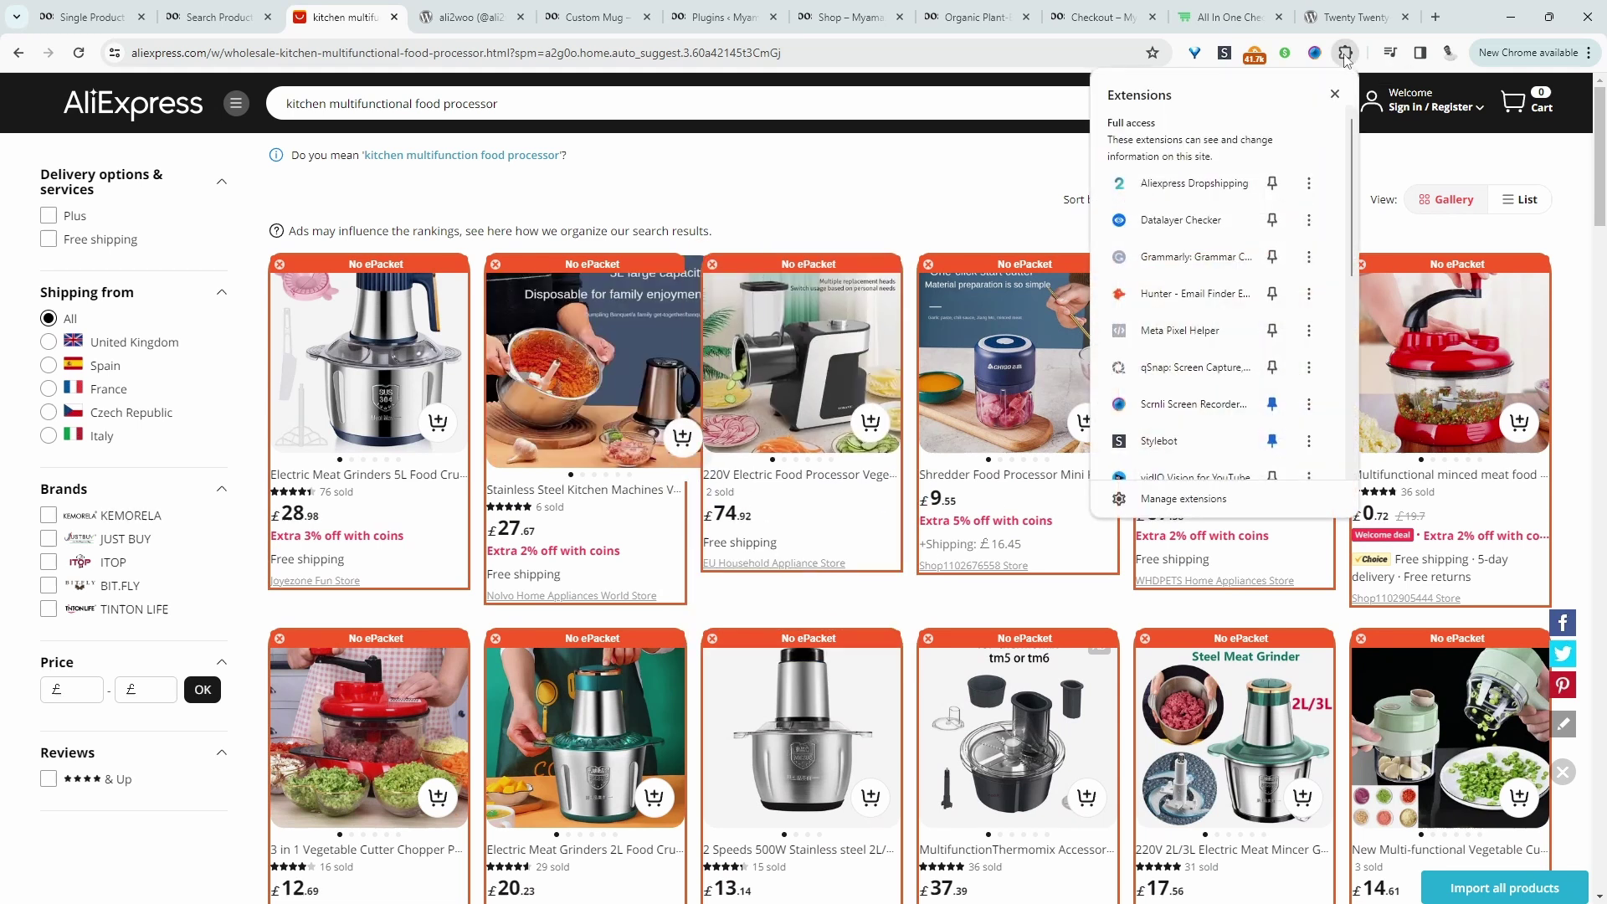
pyautogui.scroll(-4, 1194, 407)
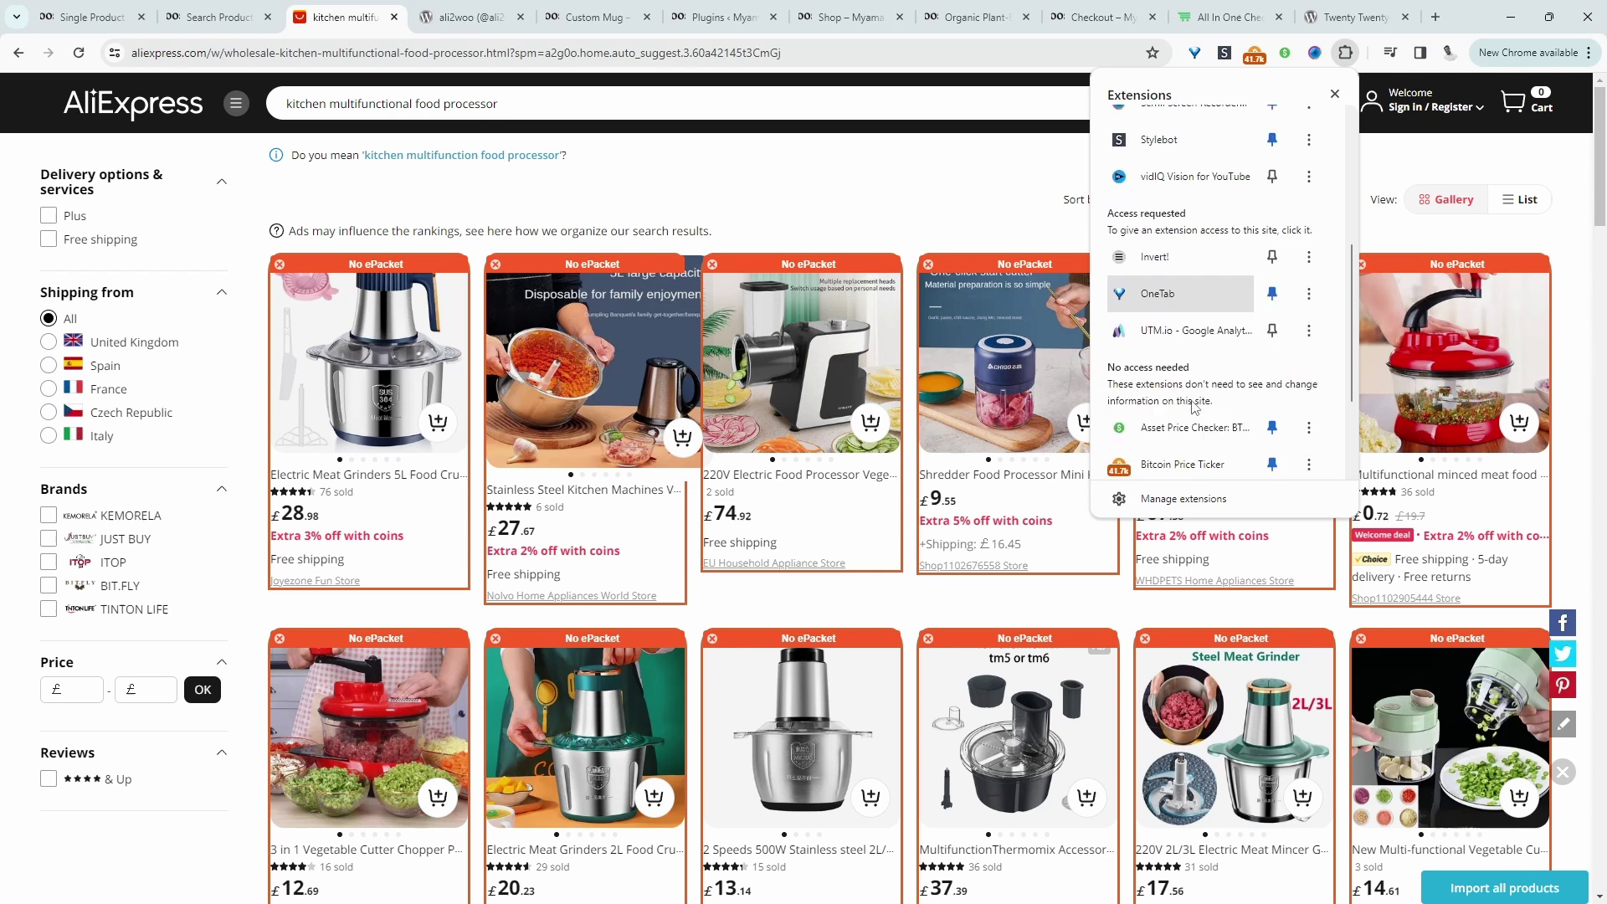
pyautogui.scroll(-3, 1201, 427)
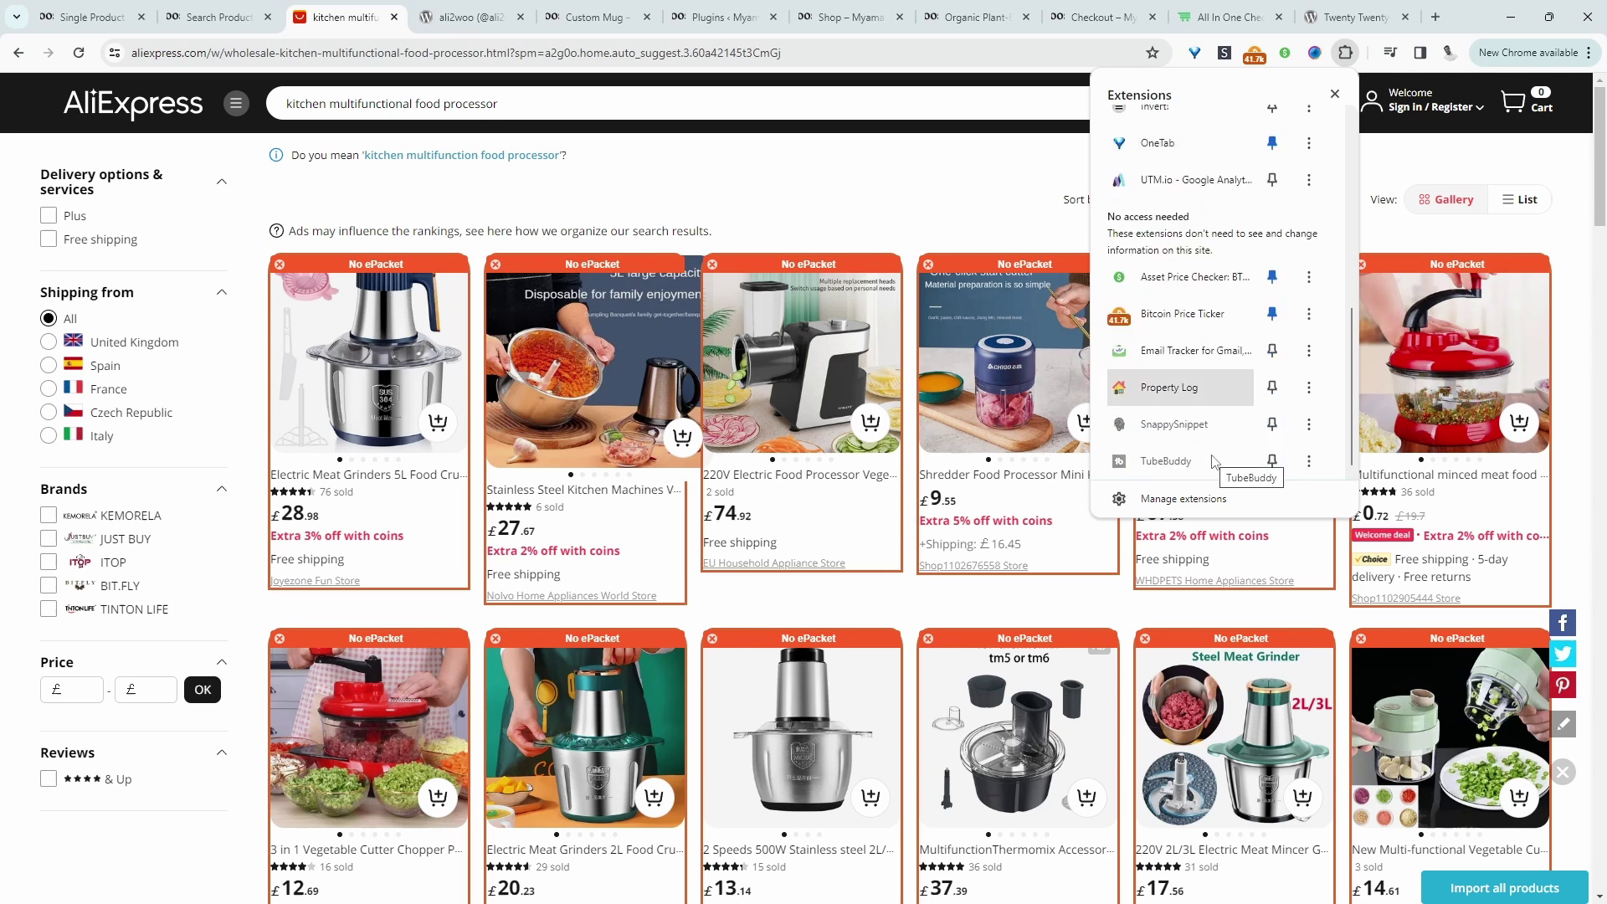
pyautogui.scroll(8, 1193, 201)
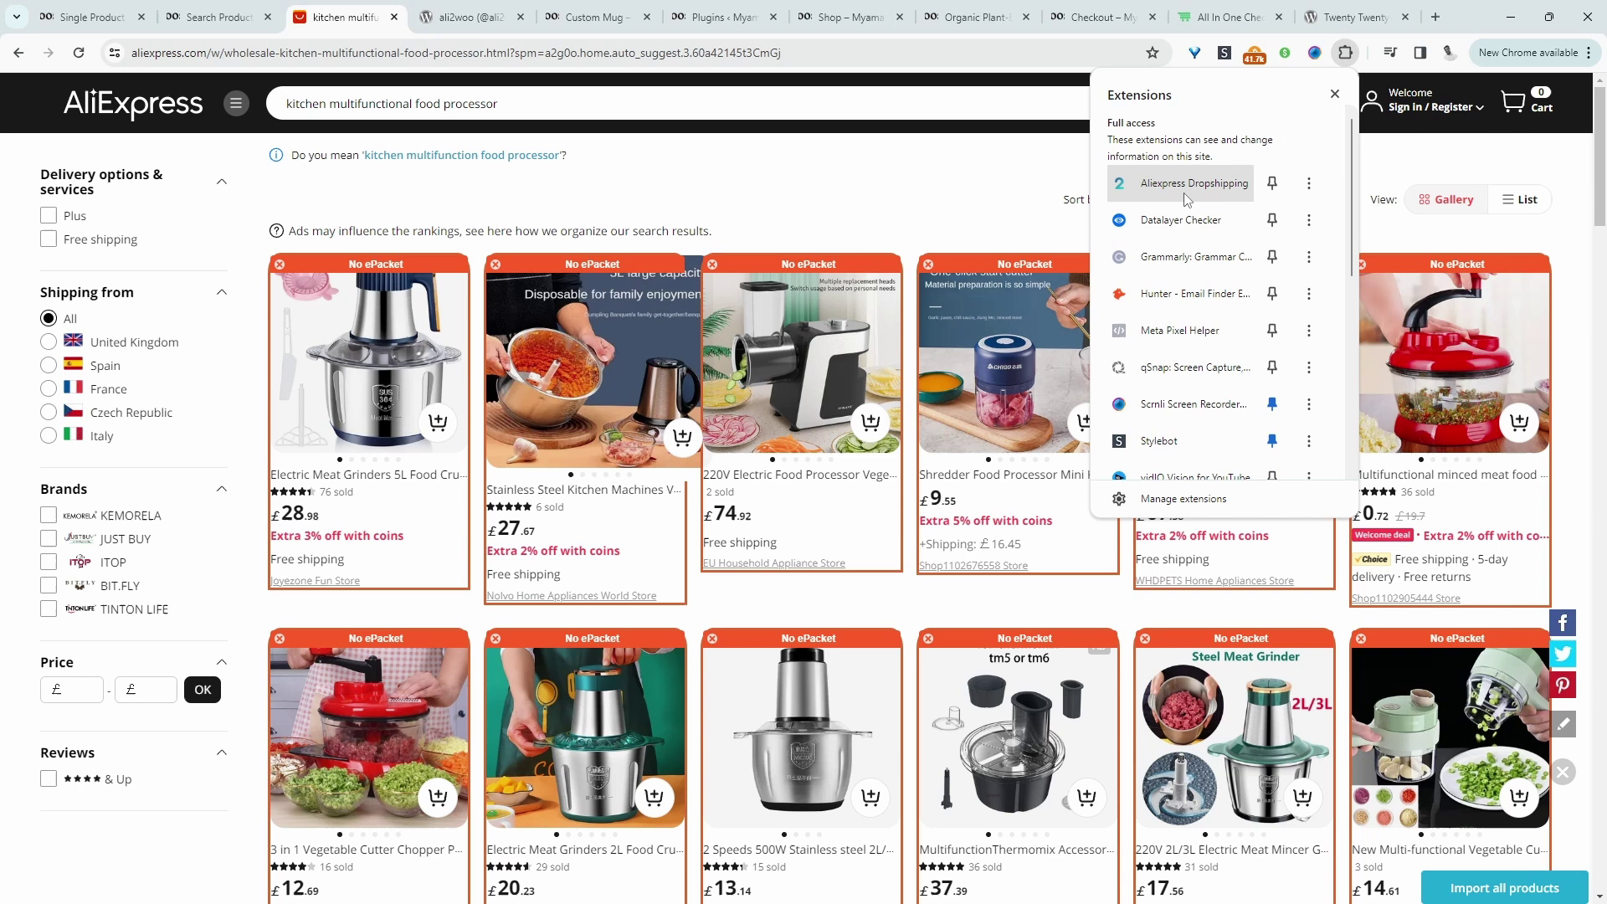
pyautogui.click(1273, 183)
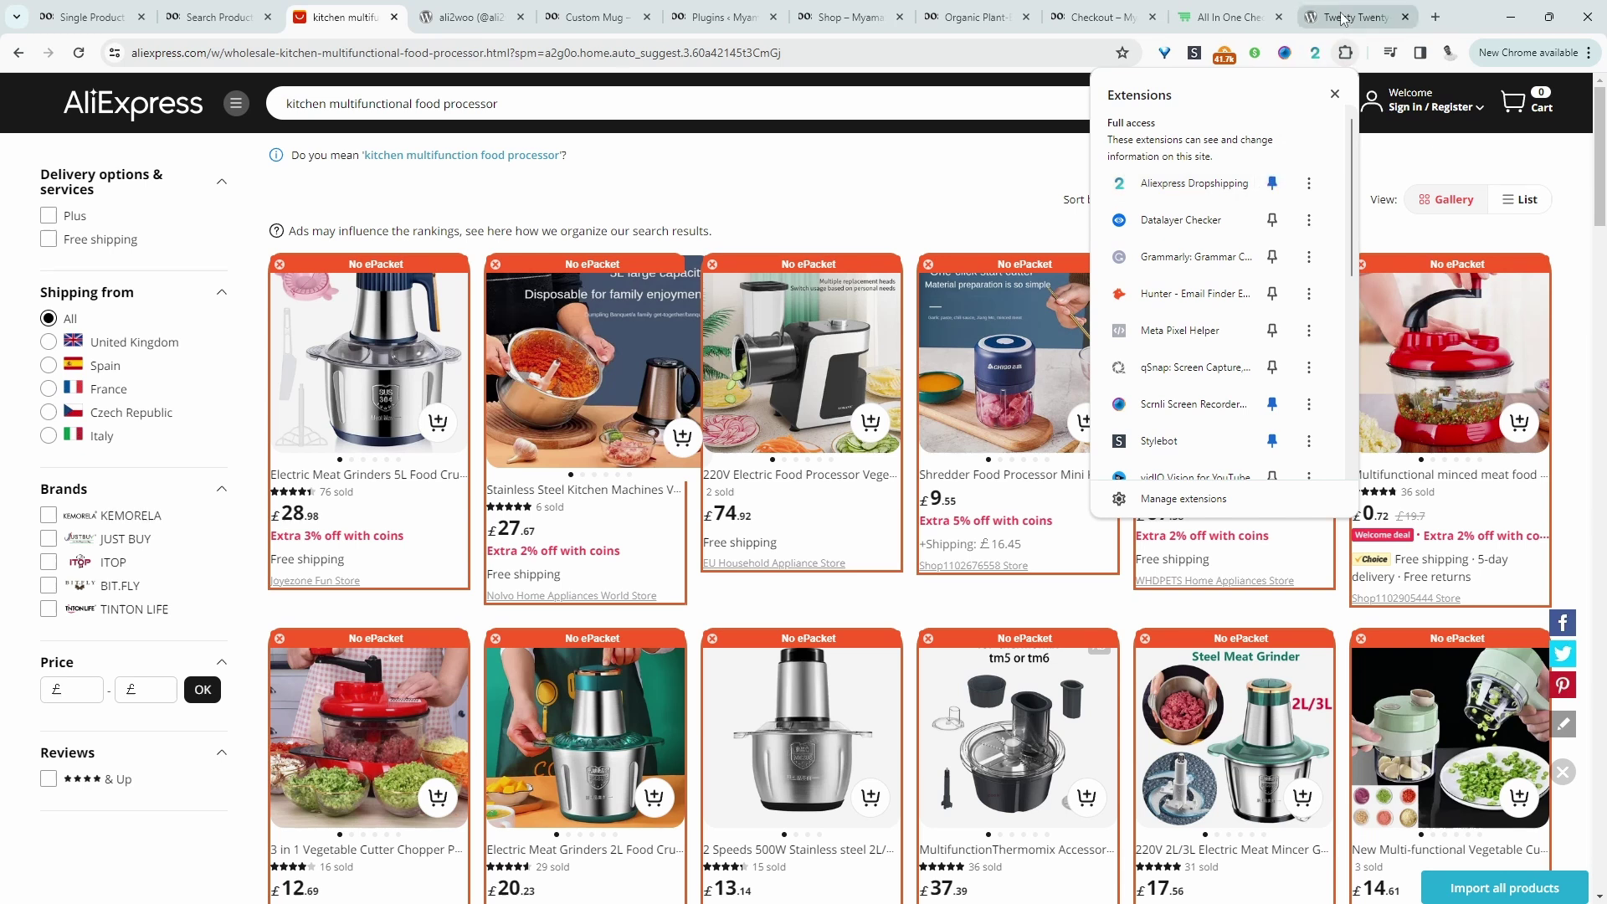
pyautogui.rightClick(1316, 53)
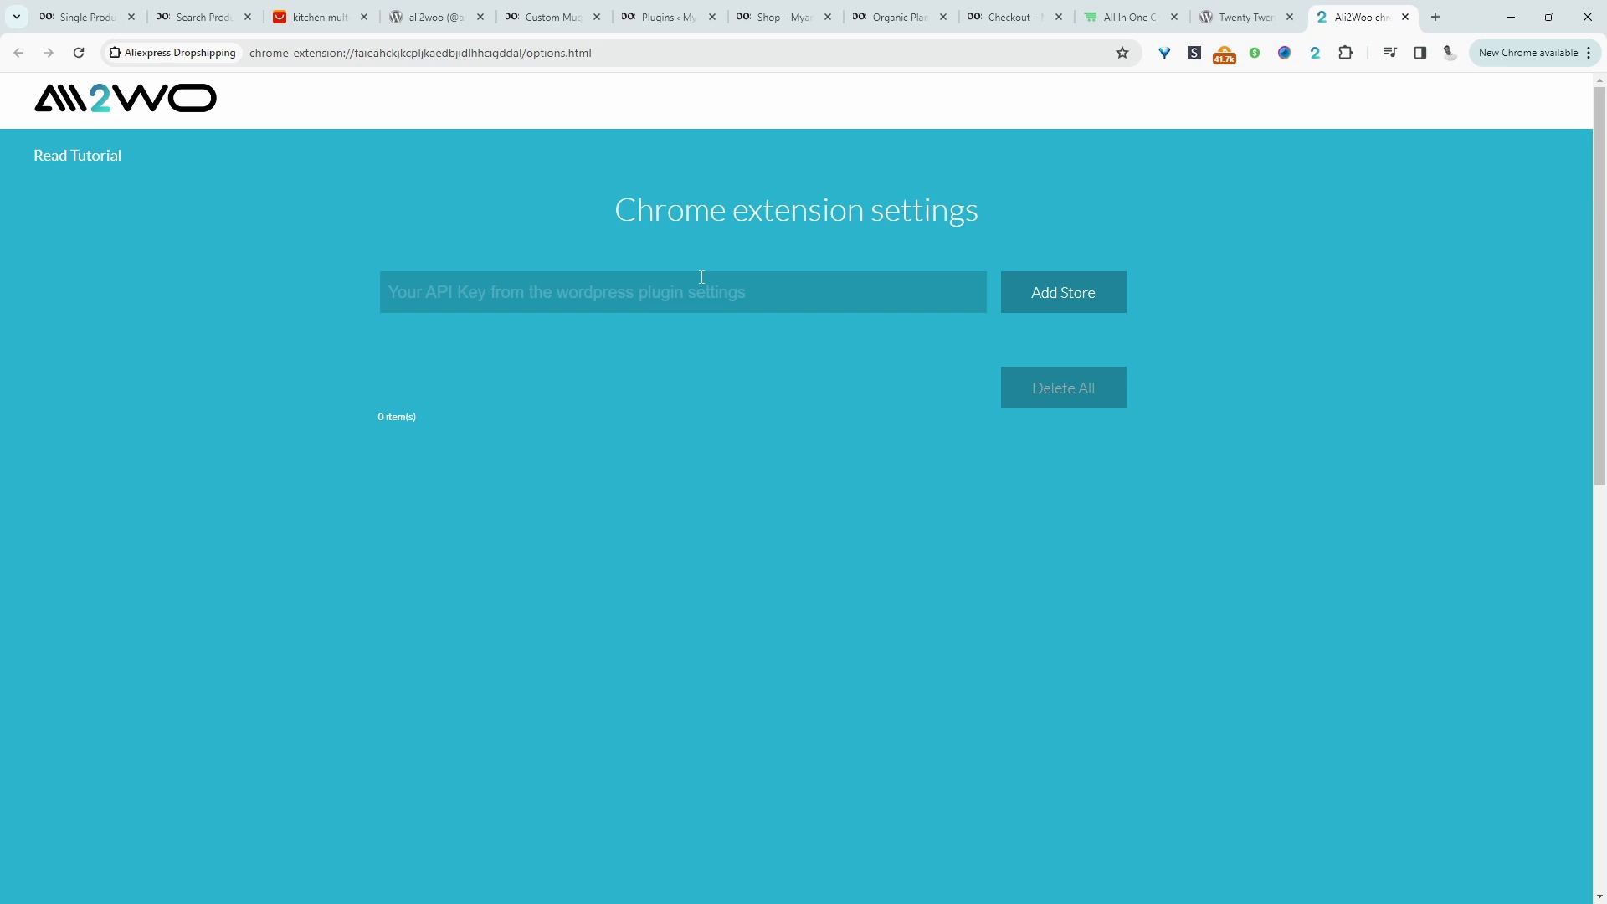
# Open the API Keys section of AliNext Settings.
pyautogui.click(222, 20)
pyautogui.click(26, 644)
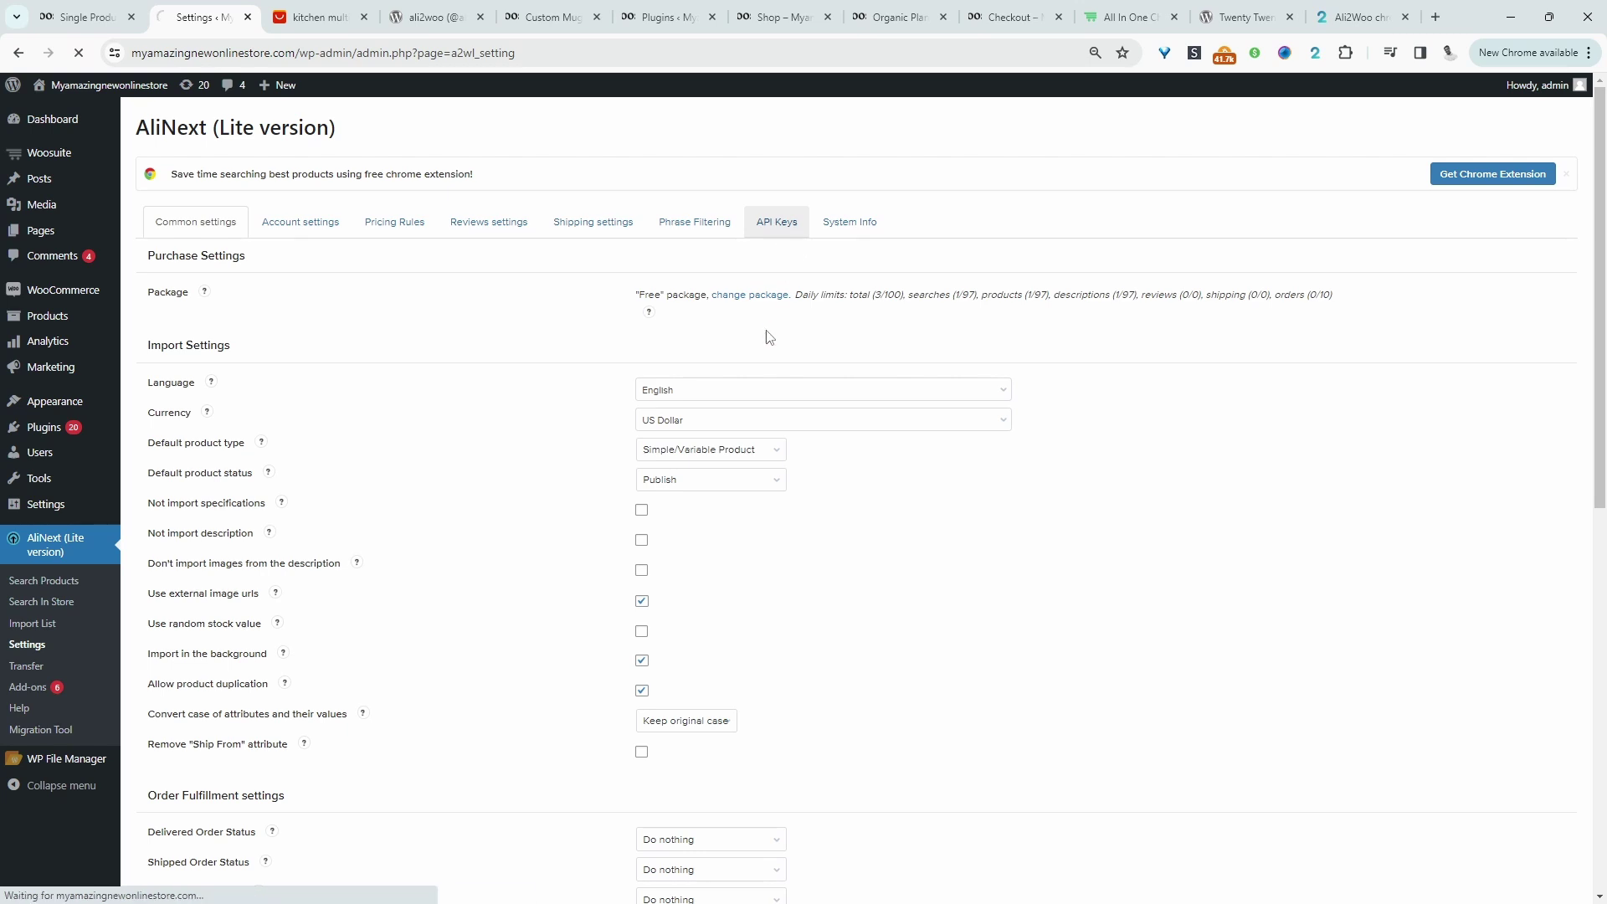
pyautogui.click(777, 218)
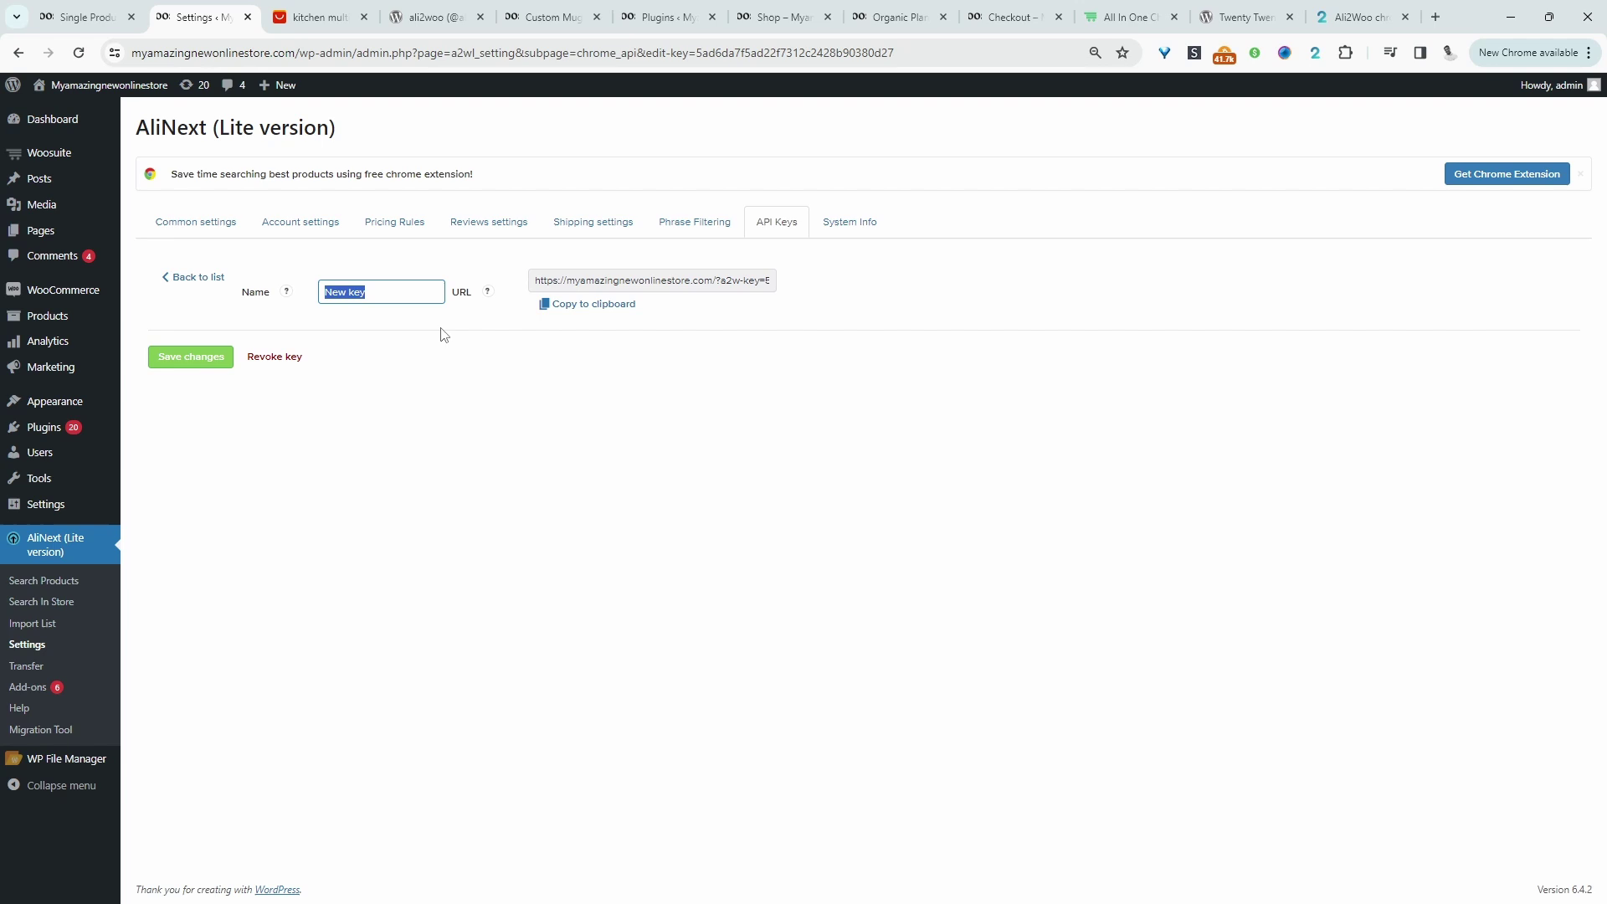
# Name the new API key 'Aovup demo', copy its URL, save, and return to Ali2Woo settings.
pyautogui.write('Aovup demo')
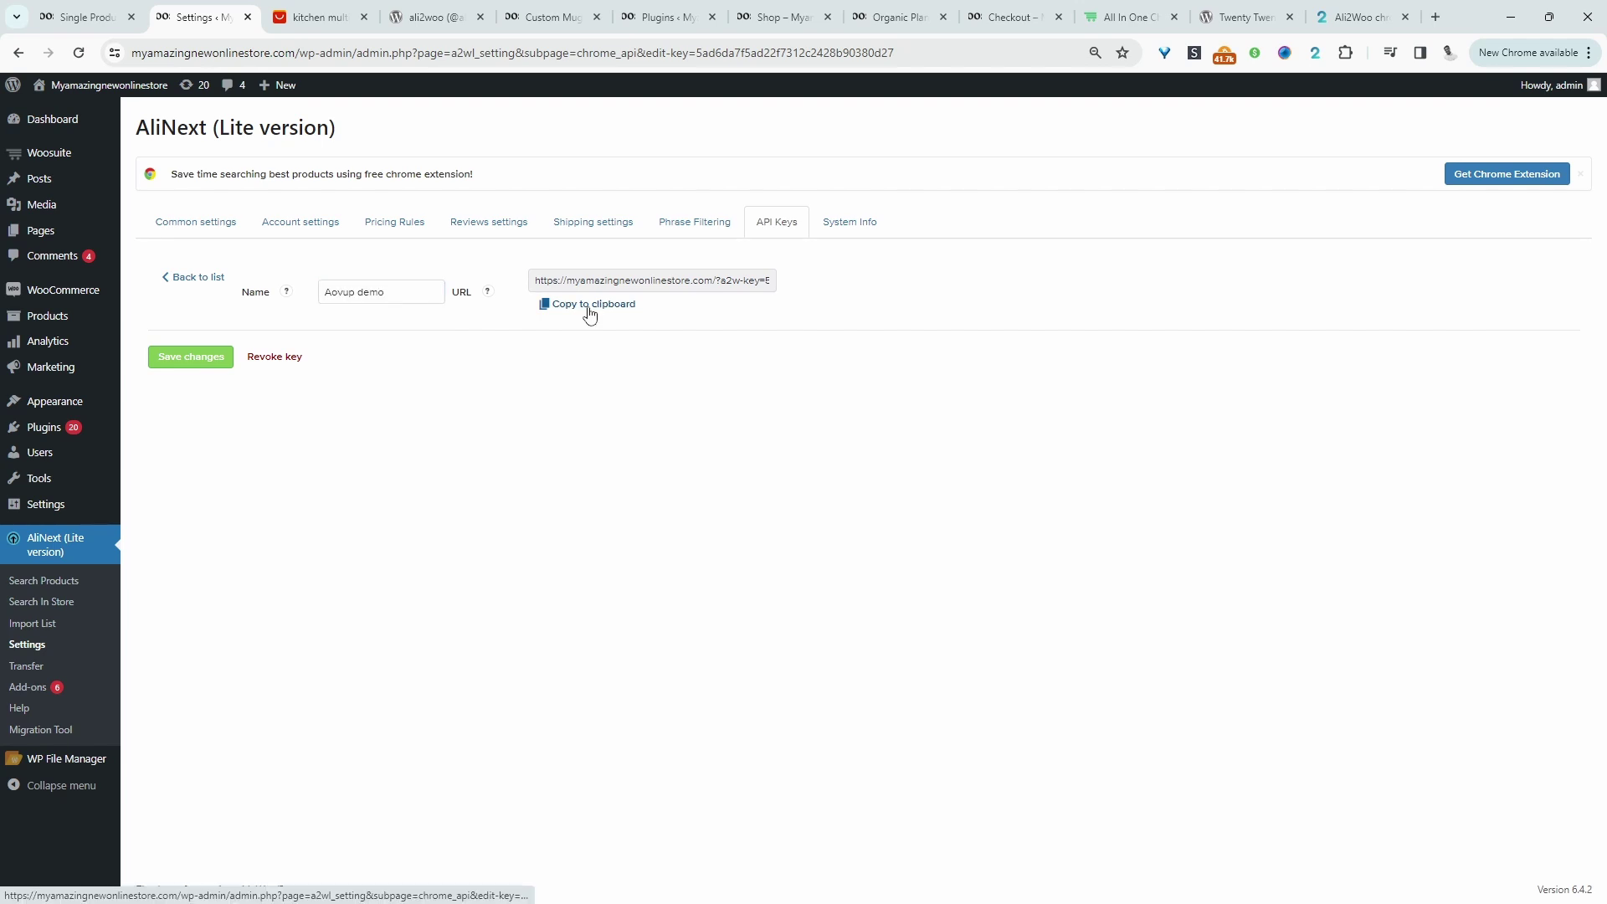
pyautogui.click(590, 305)
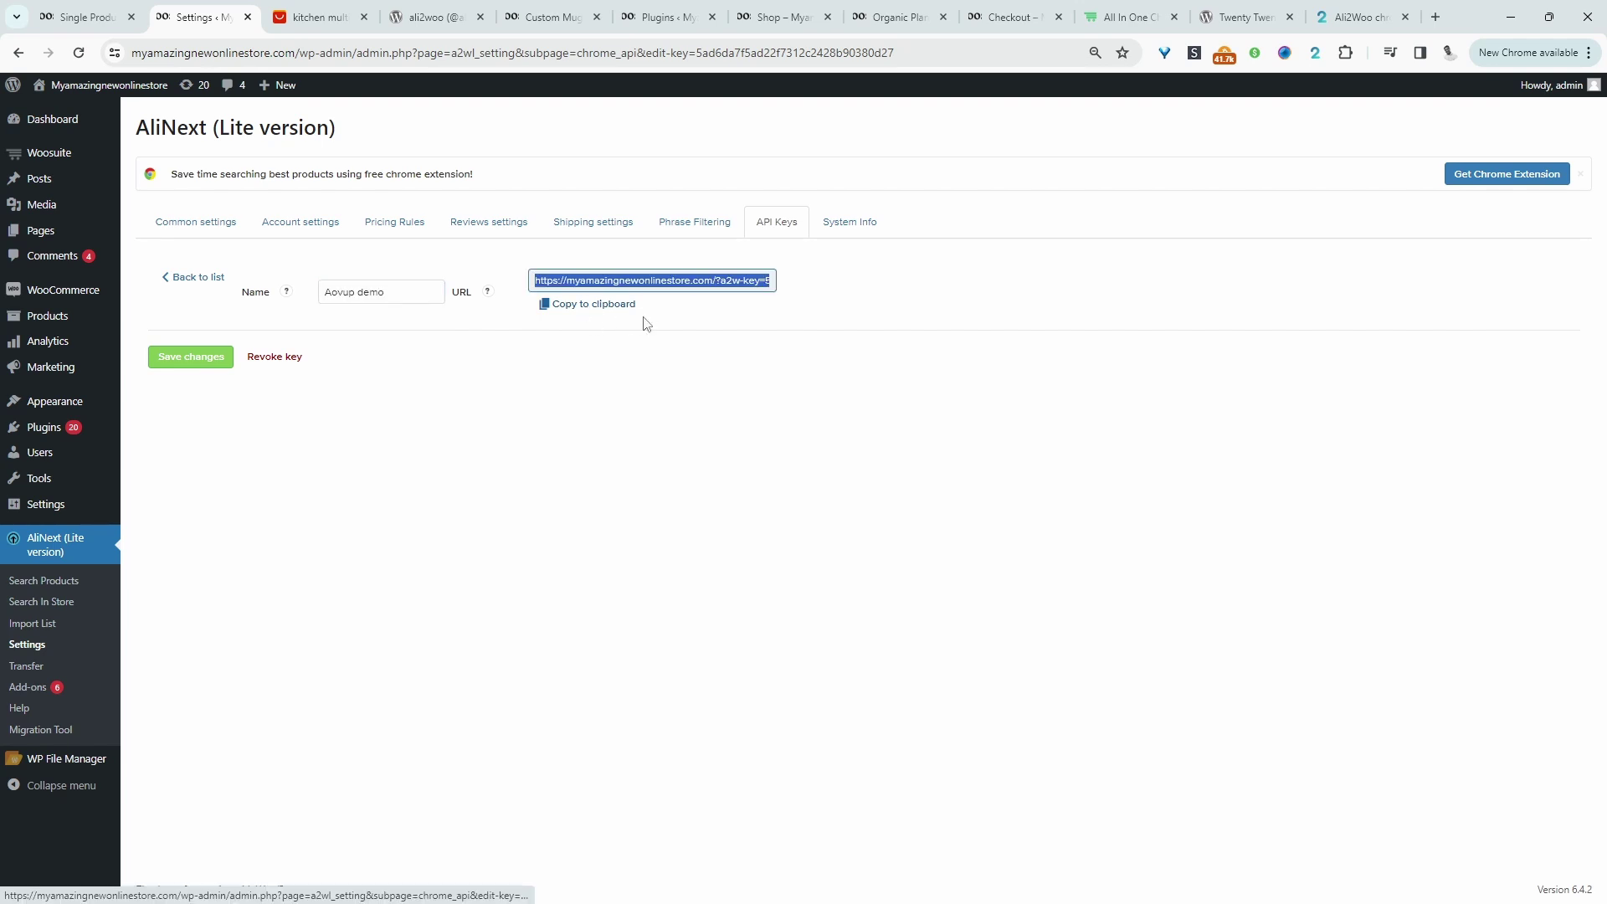
pyautogui.click(195, 358)
pyautogui.moveTo(1360, 16); pyautogui.dragTo(406, 40)
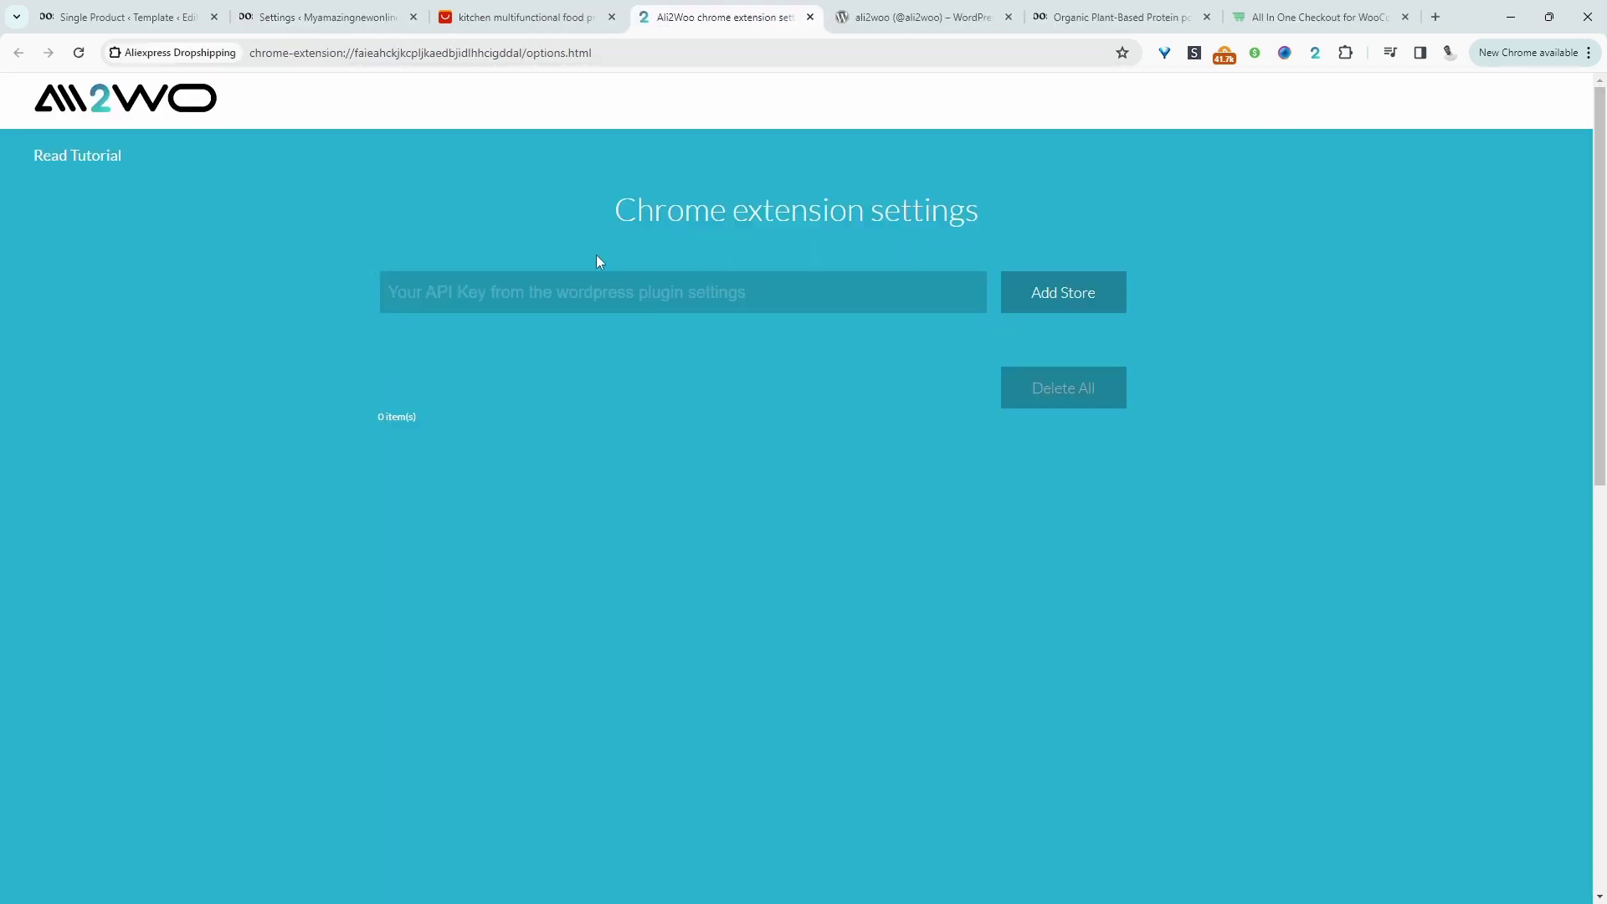
# Paste the store's API key URL into Ali2Woo, add and activate the store, and allow access.
pyautogui.rightClick(612, 294)
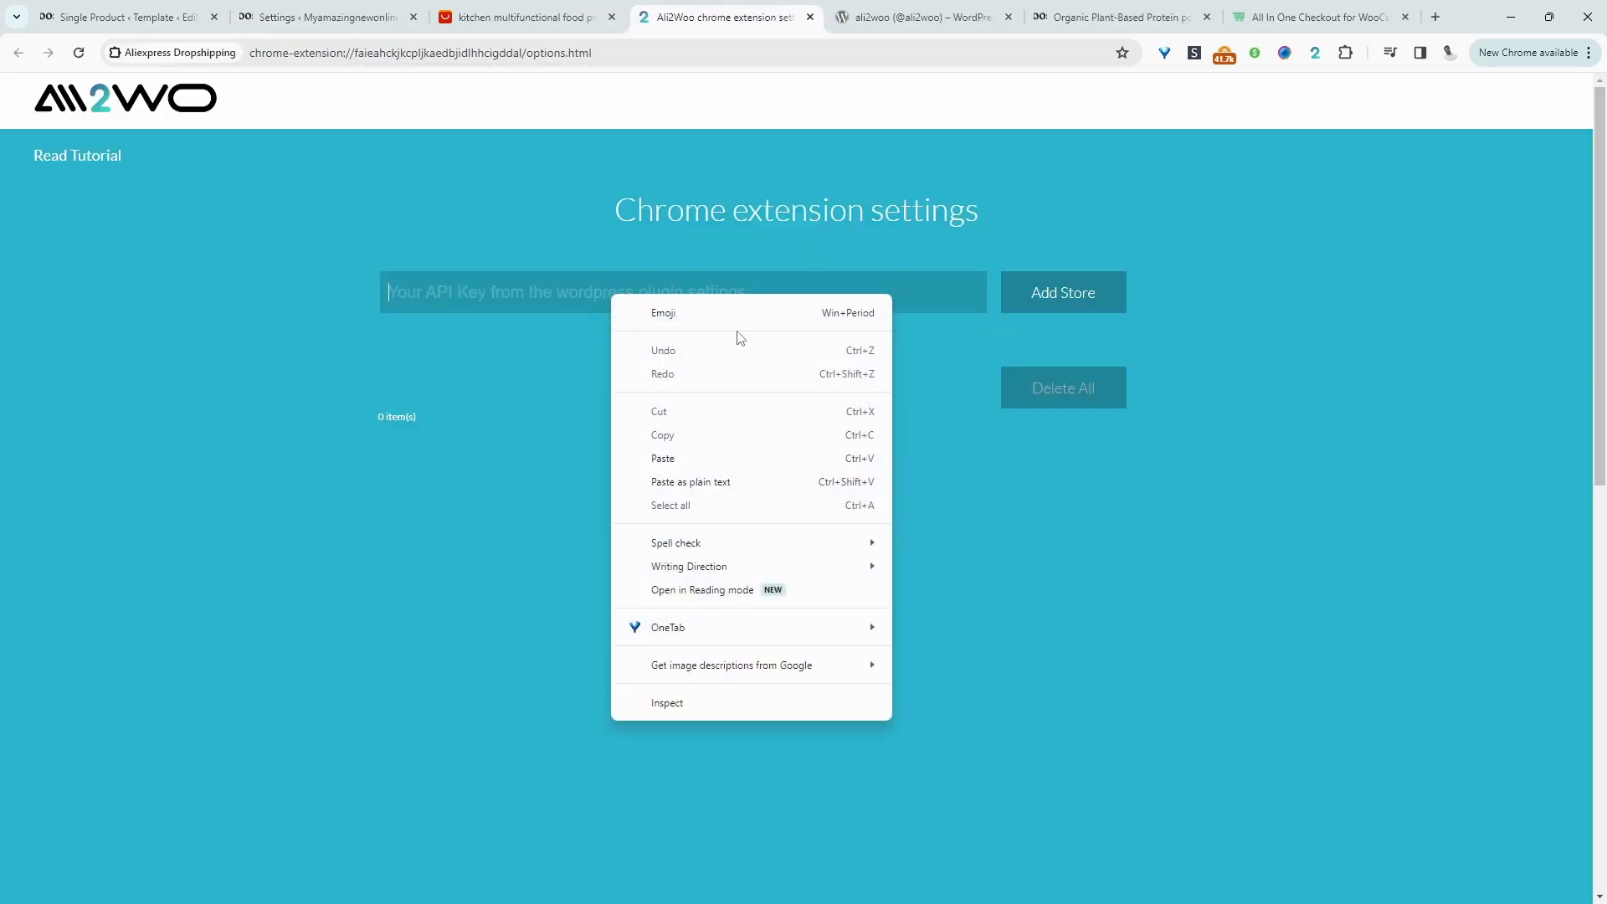
pyautogui.click(703, 454)
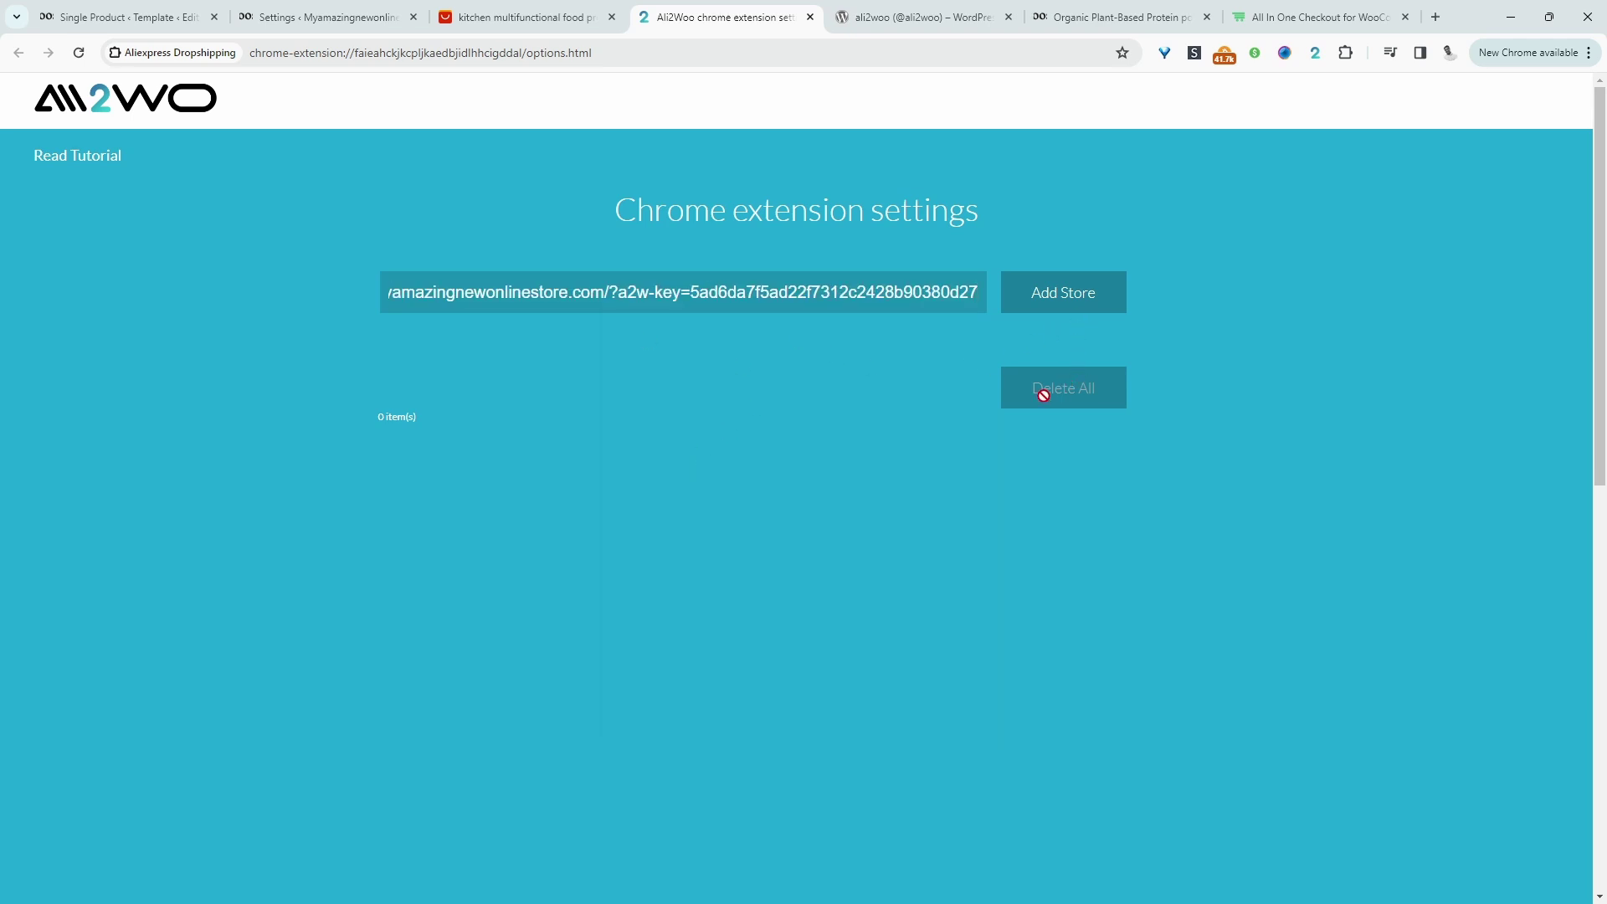
pyautogui.press('Return')
pyautogui.click(1127, 362)
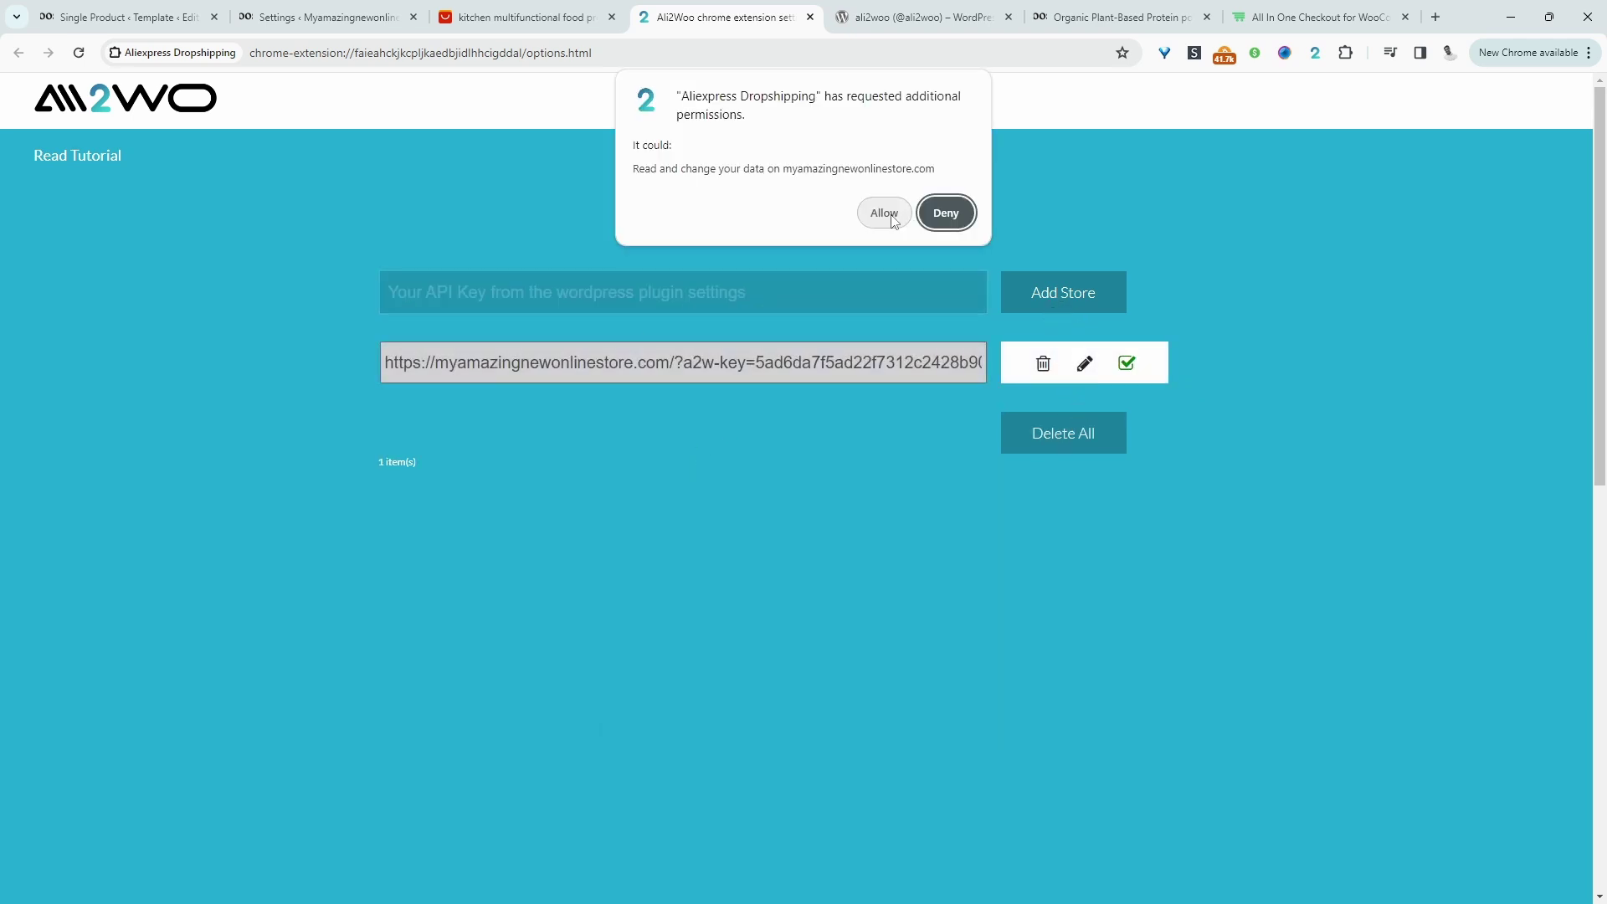
pyautogui.click(885, 215)
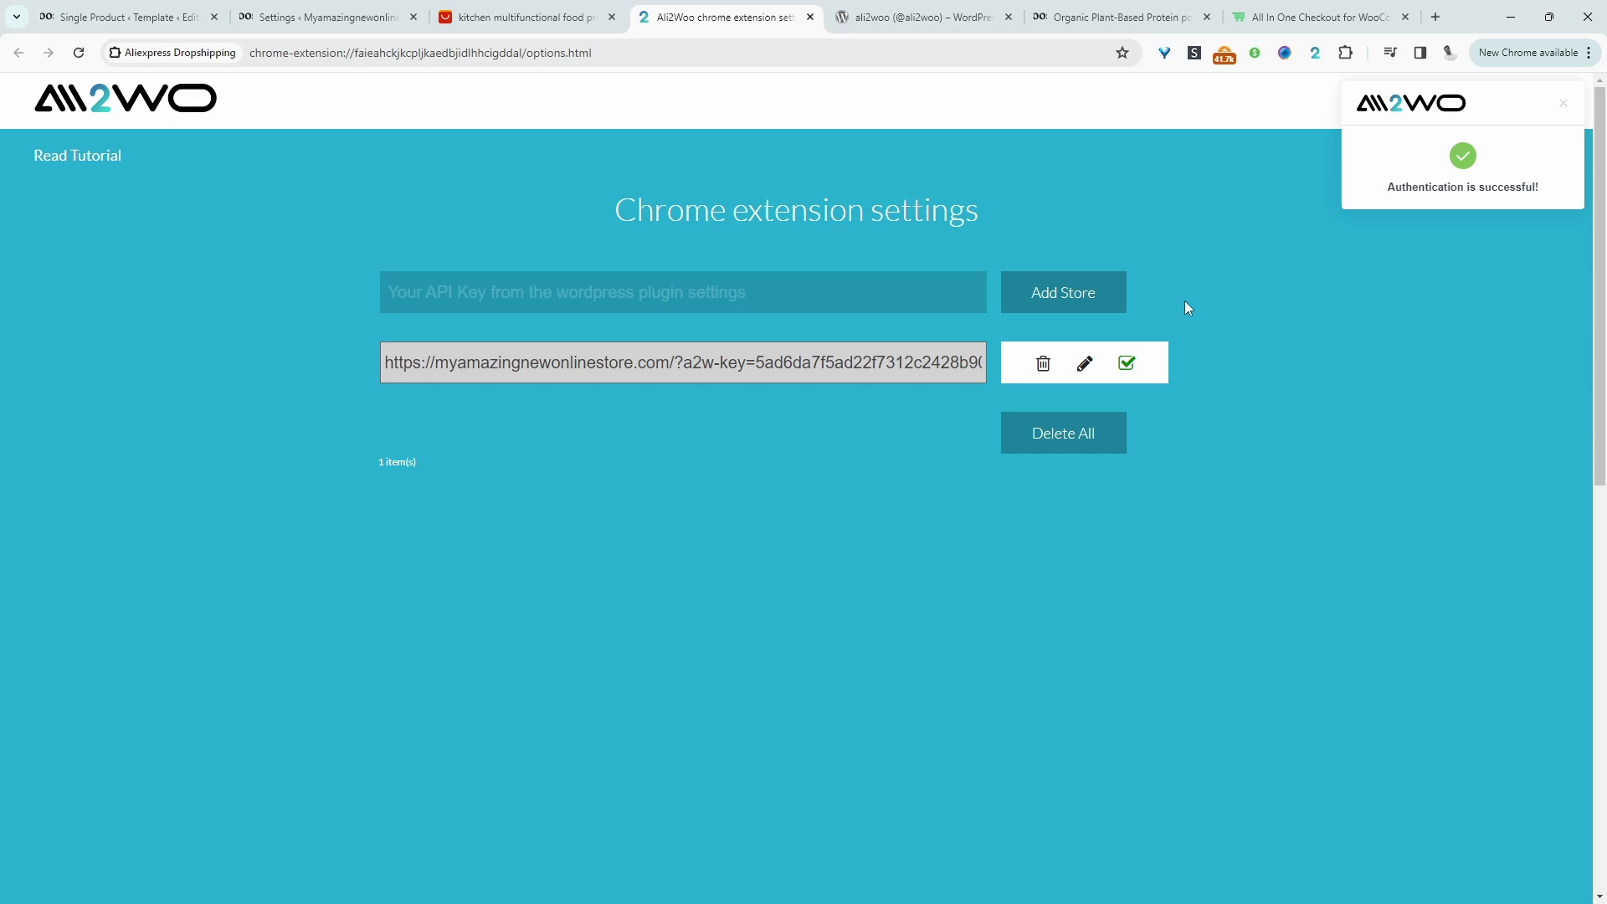
pyautogui.click(536, 17)
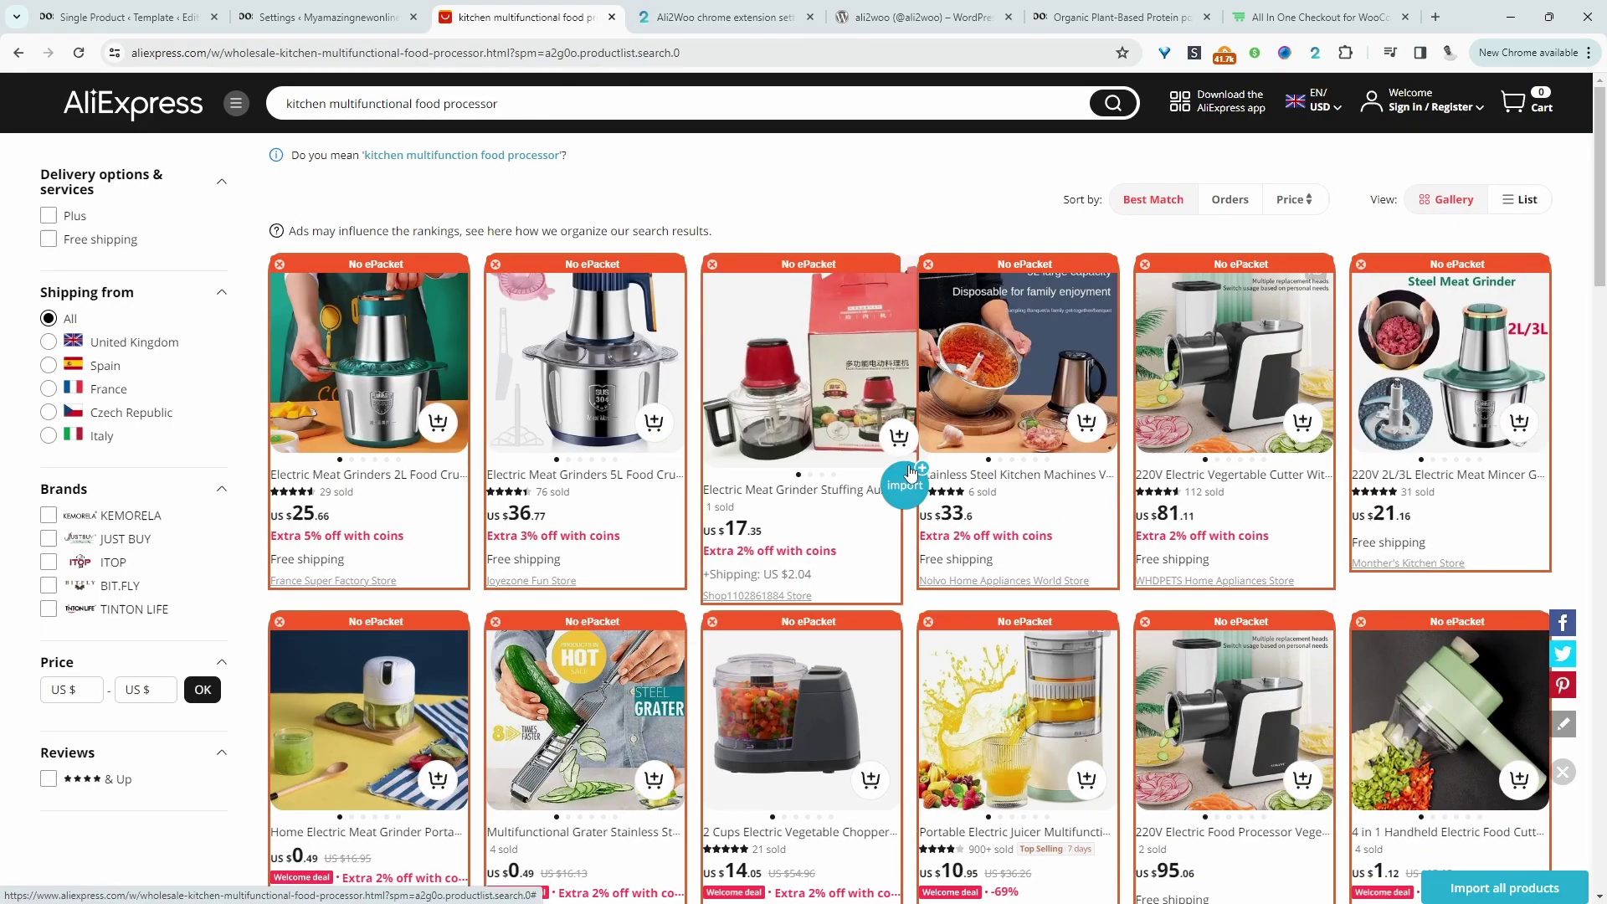
# Import the $1.73 Multifunction Vegetable Slicer from the food processor results via Ali2Woo.
pyautogui.scroll(-15, 825, 466)
pyautogui.scroll(-5, 1008, 374)
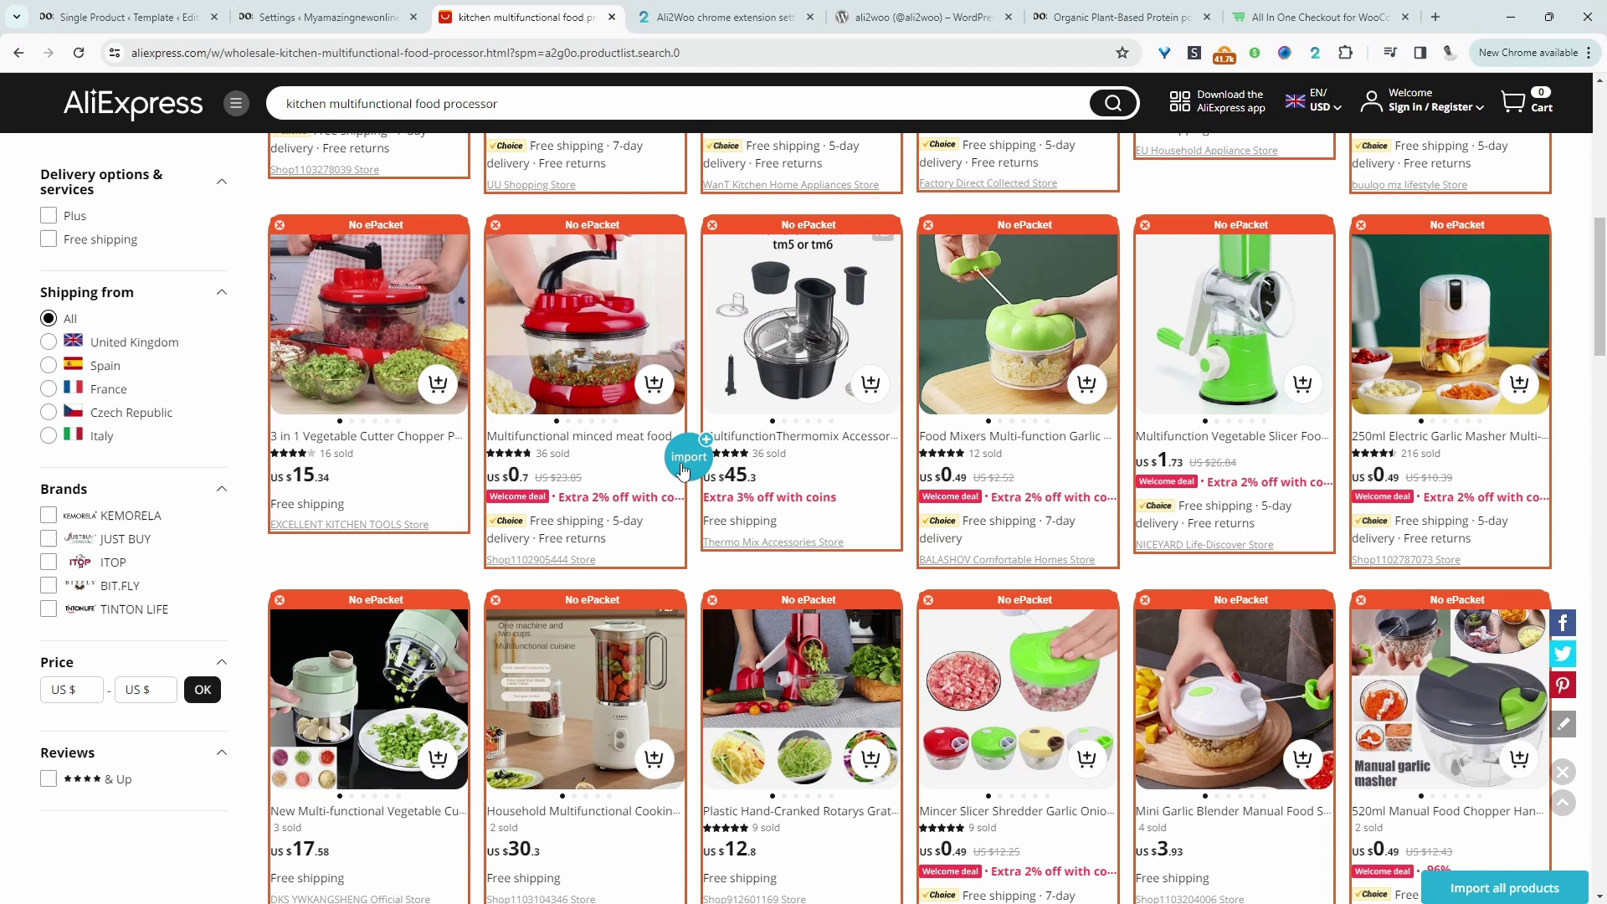
pyautogui.click(1337, 456)
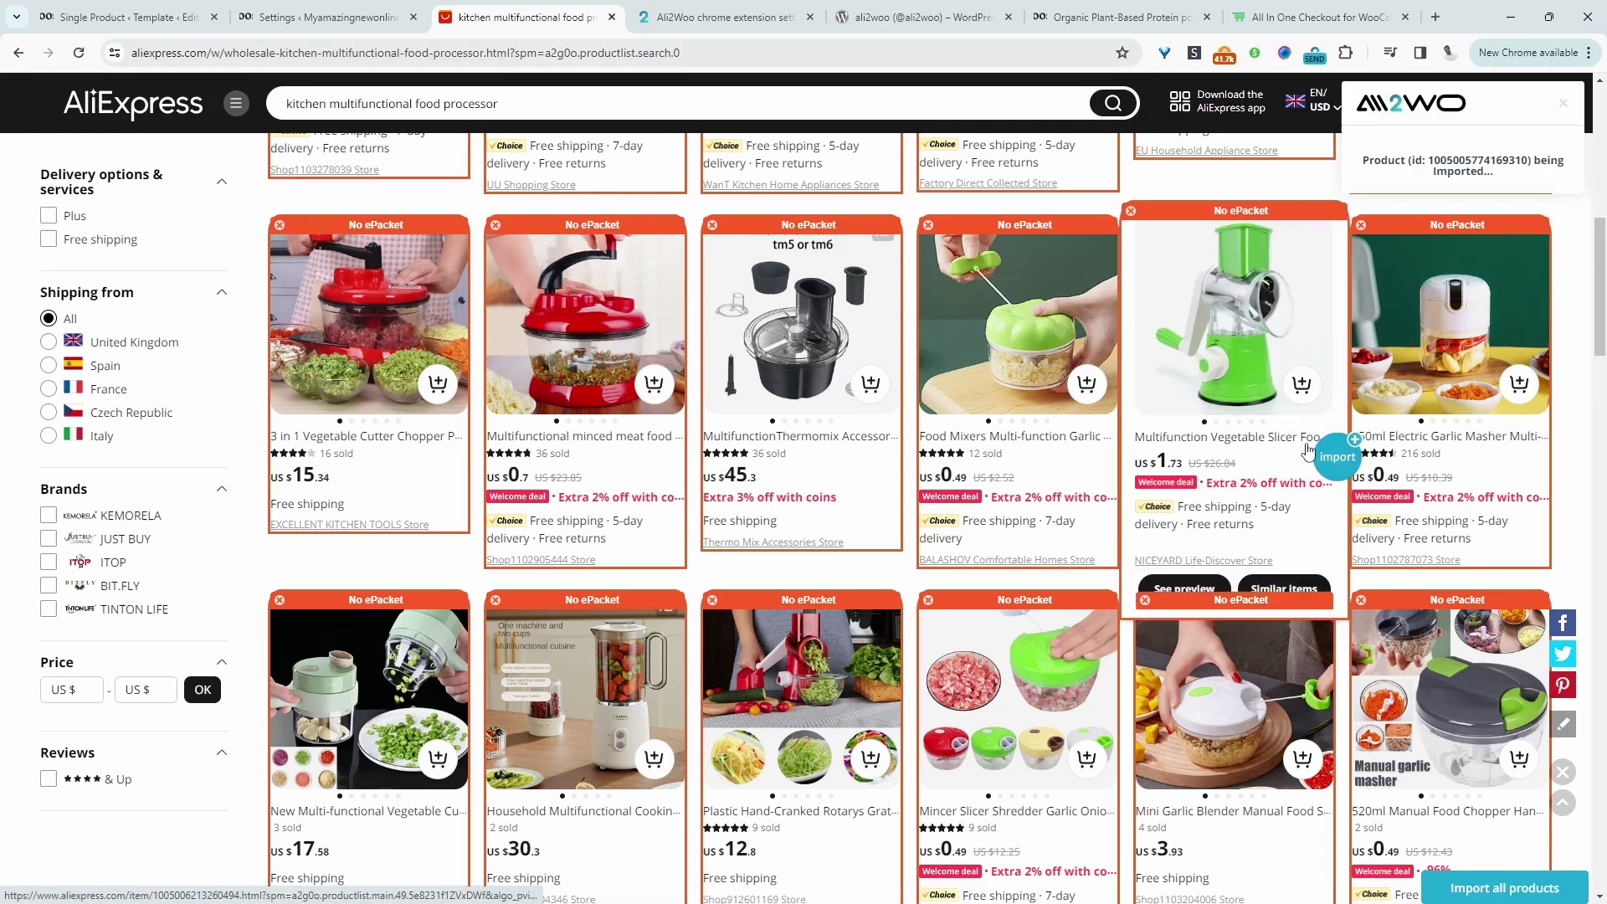
pyautogui.scroll(8, 1029, 575)
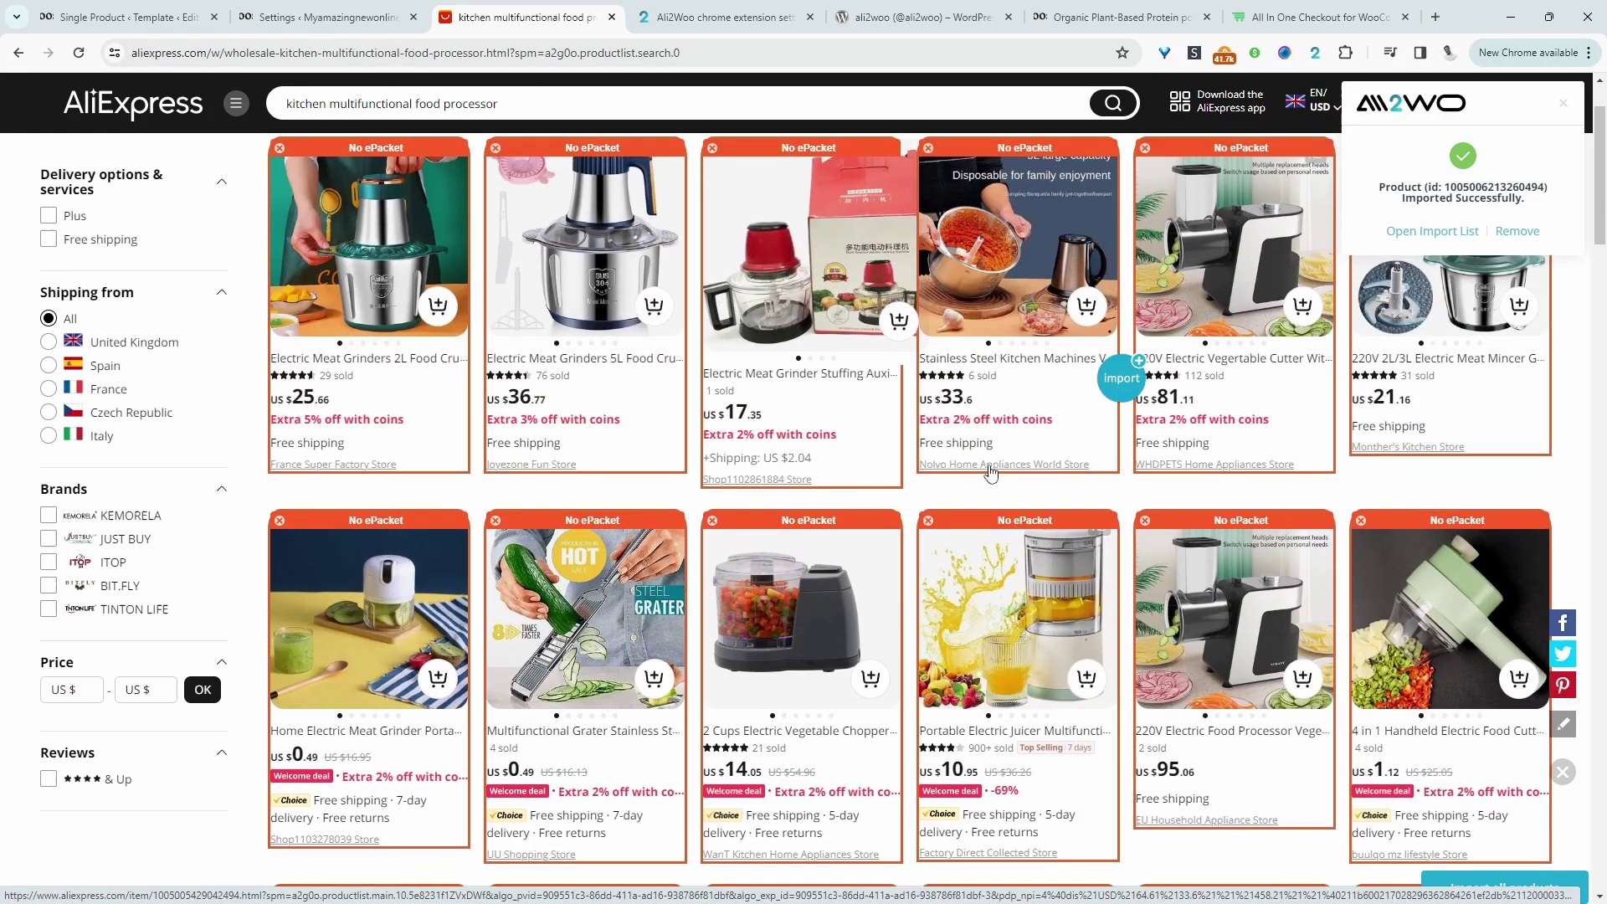
pyautogui.scroll(2, 1086, 419)
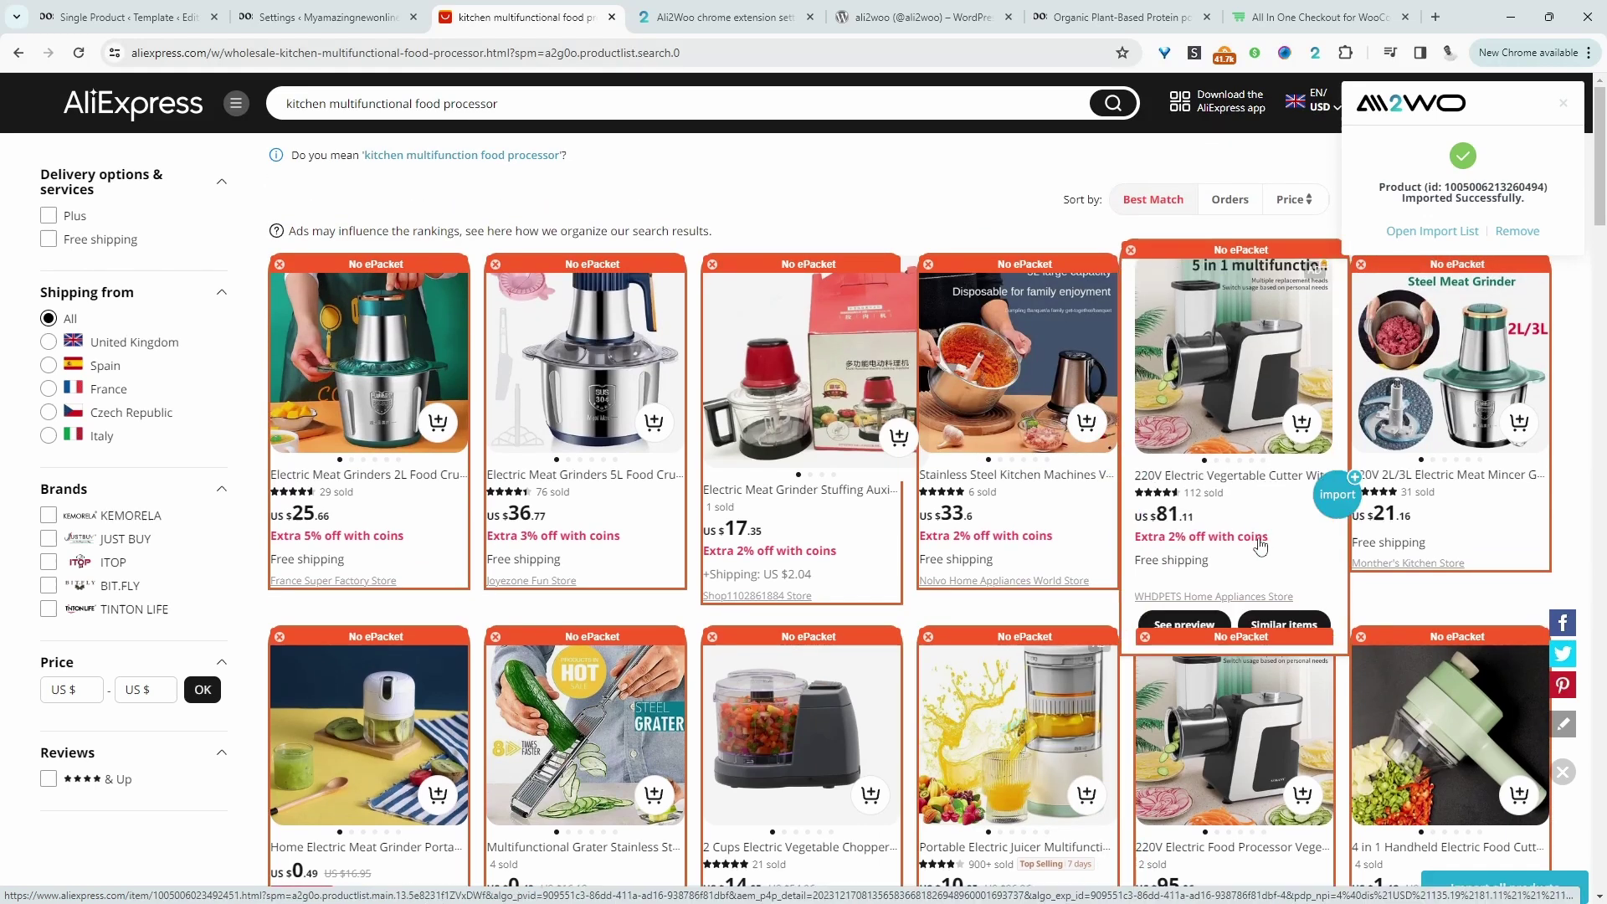
pyautogui.scroll(-3, 1229, 601)
pyautogui.scroll(-2, 1228, 602)
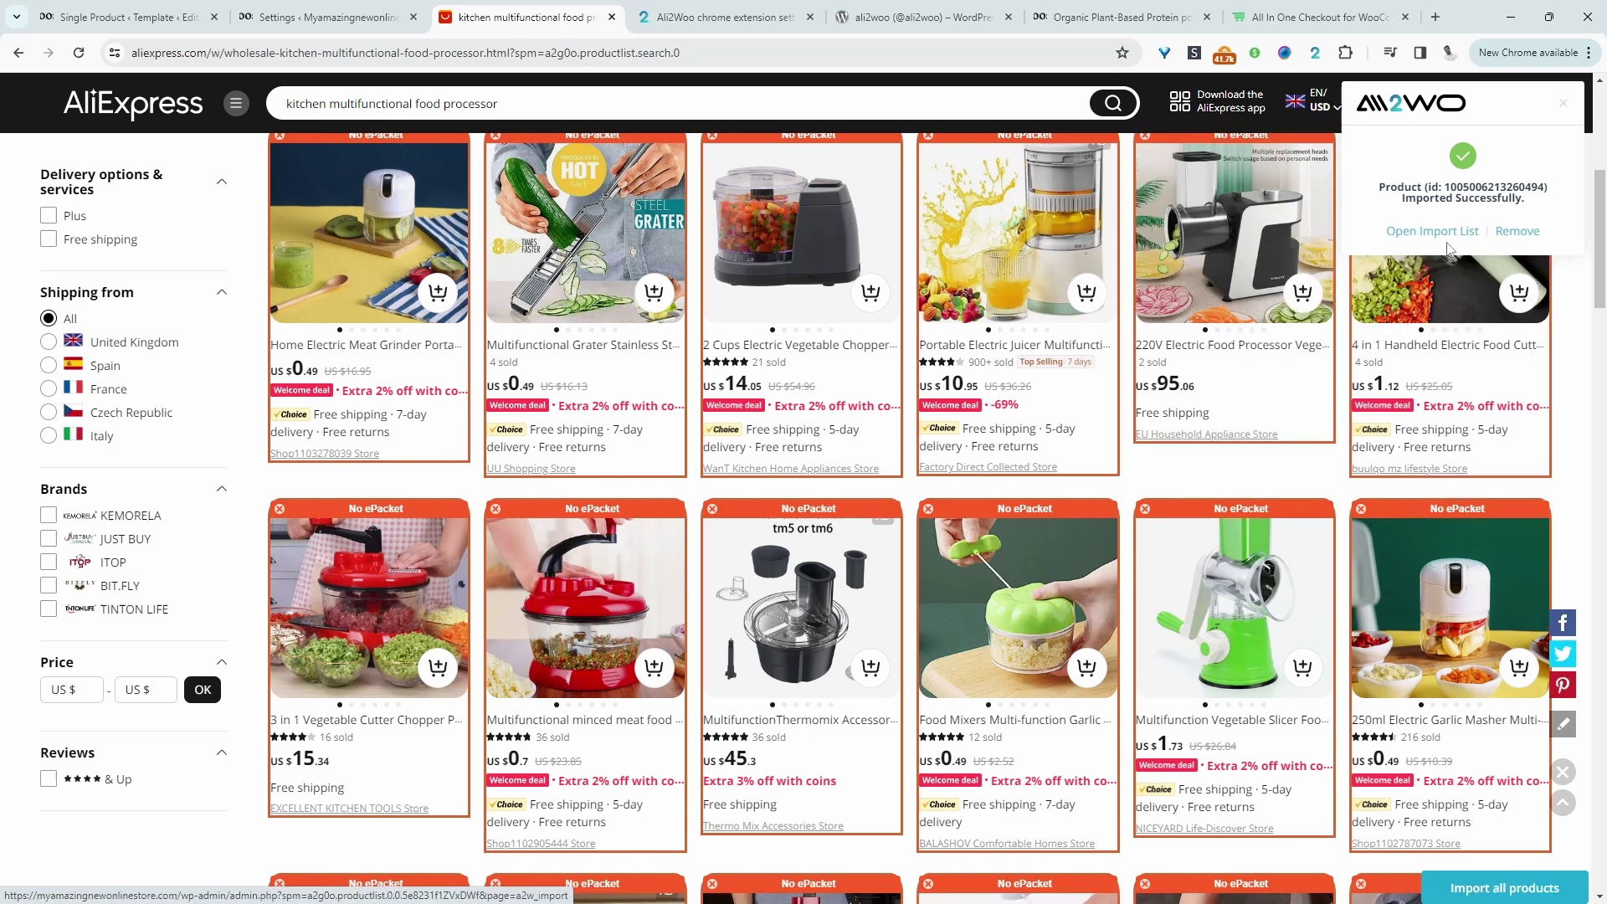
# Open AliNext's Import List and check the minced meat processor's category and type, leaving both unchanged.
pyautogui.click(326, 17)
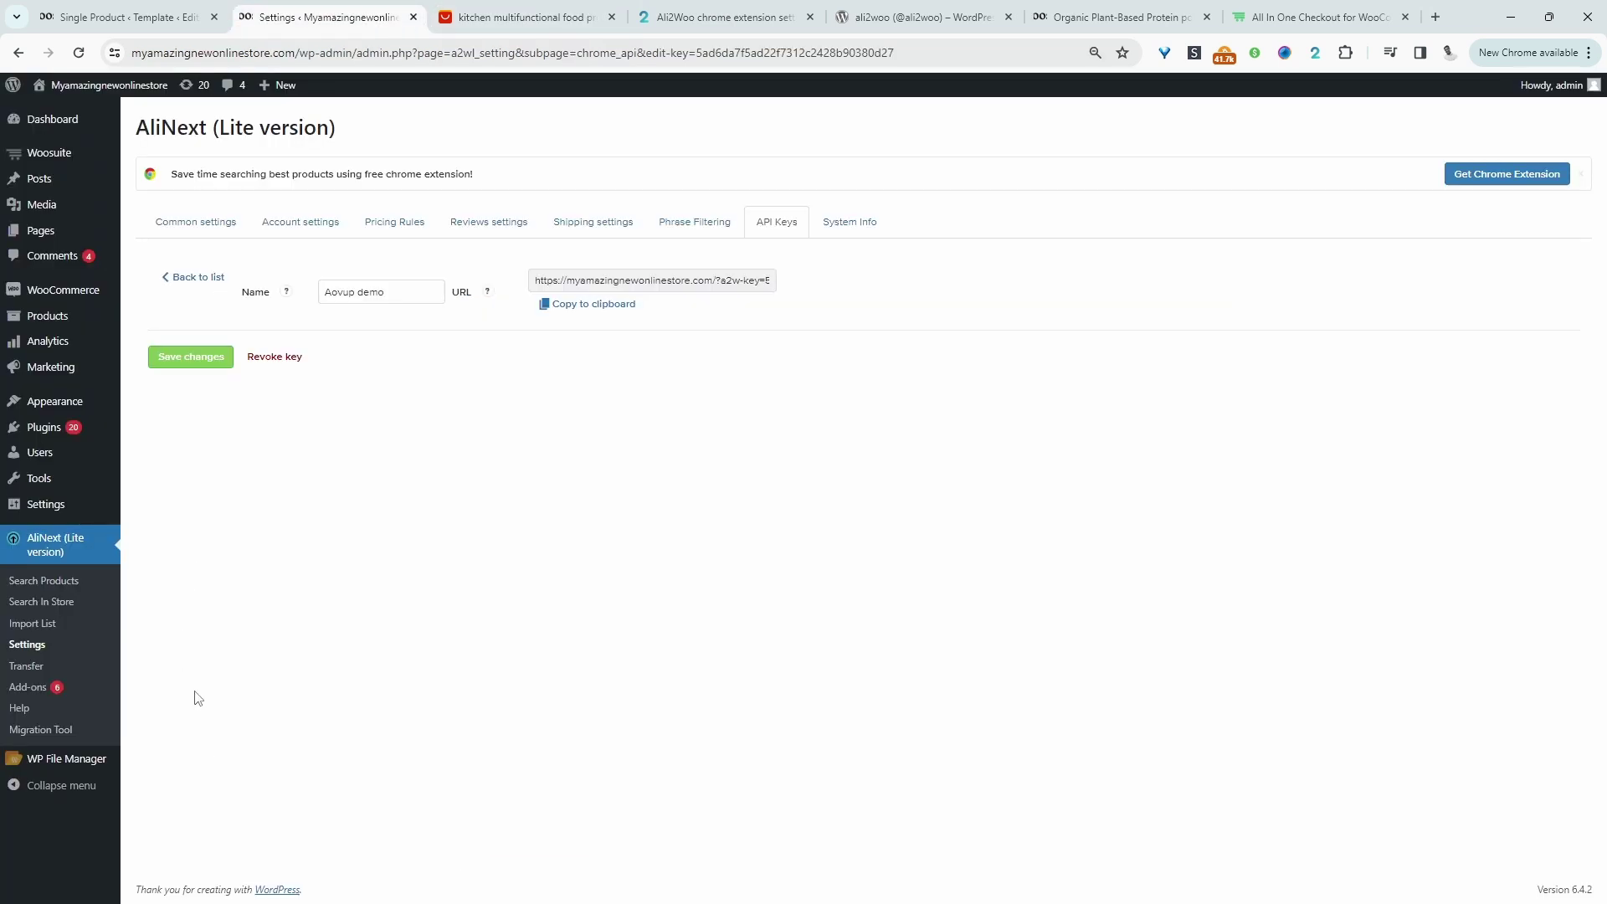
pyautogui.click(50, 630)
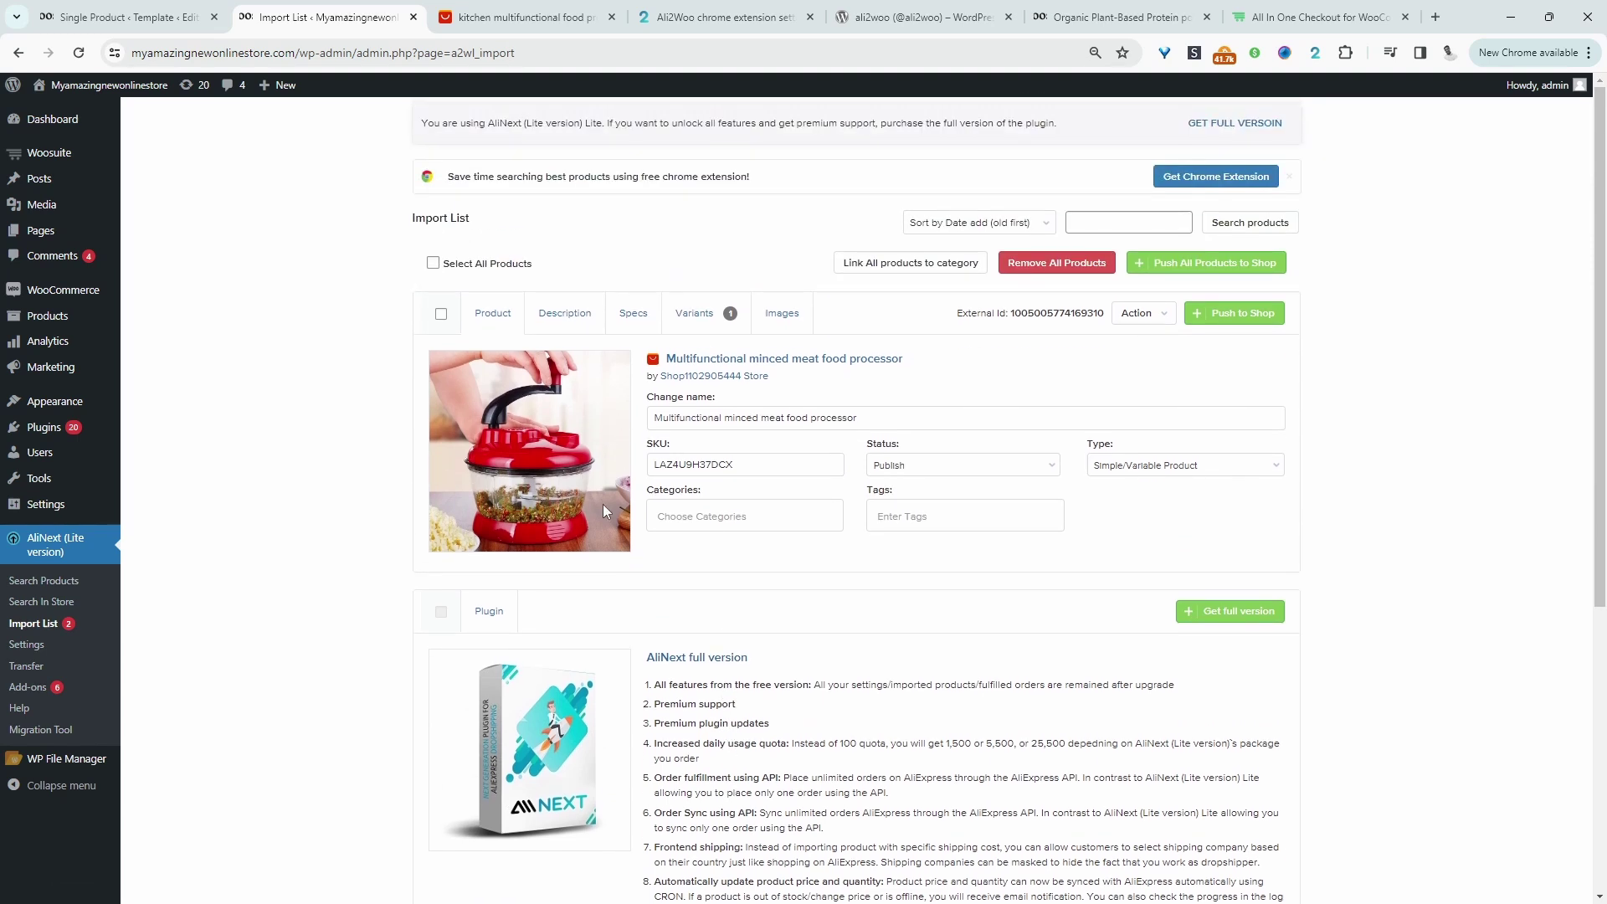
pyautogui.click(444, 316)
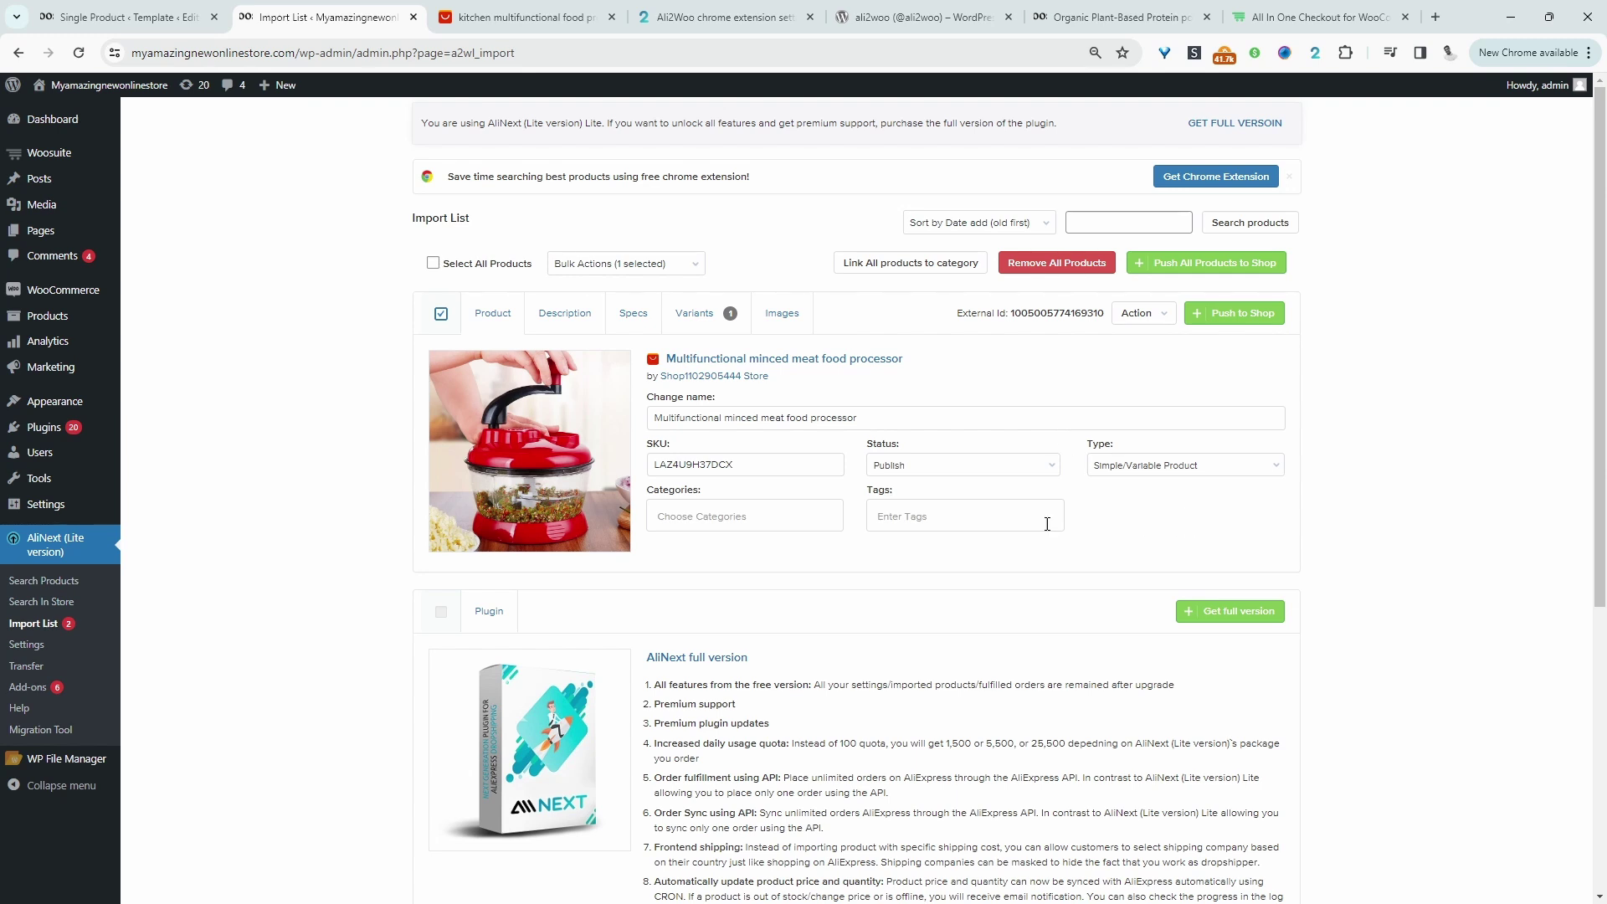
pyautogui.click(442, 310)
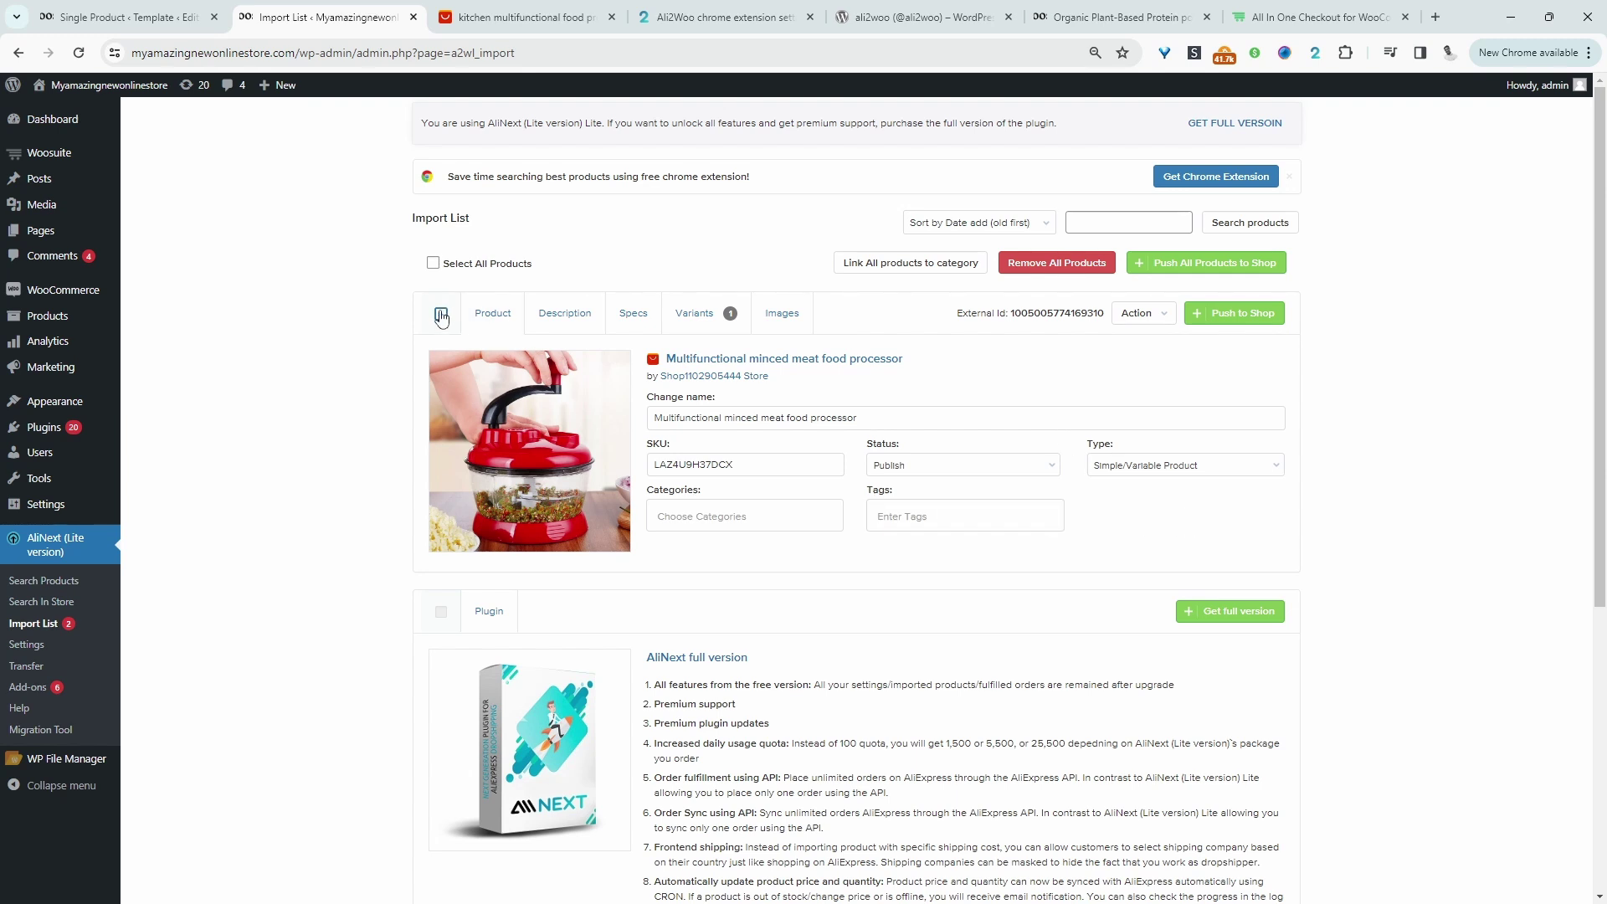
pyautogui.click(712, 525)
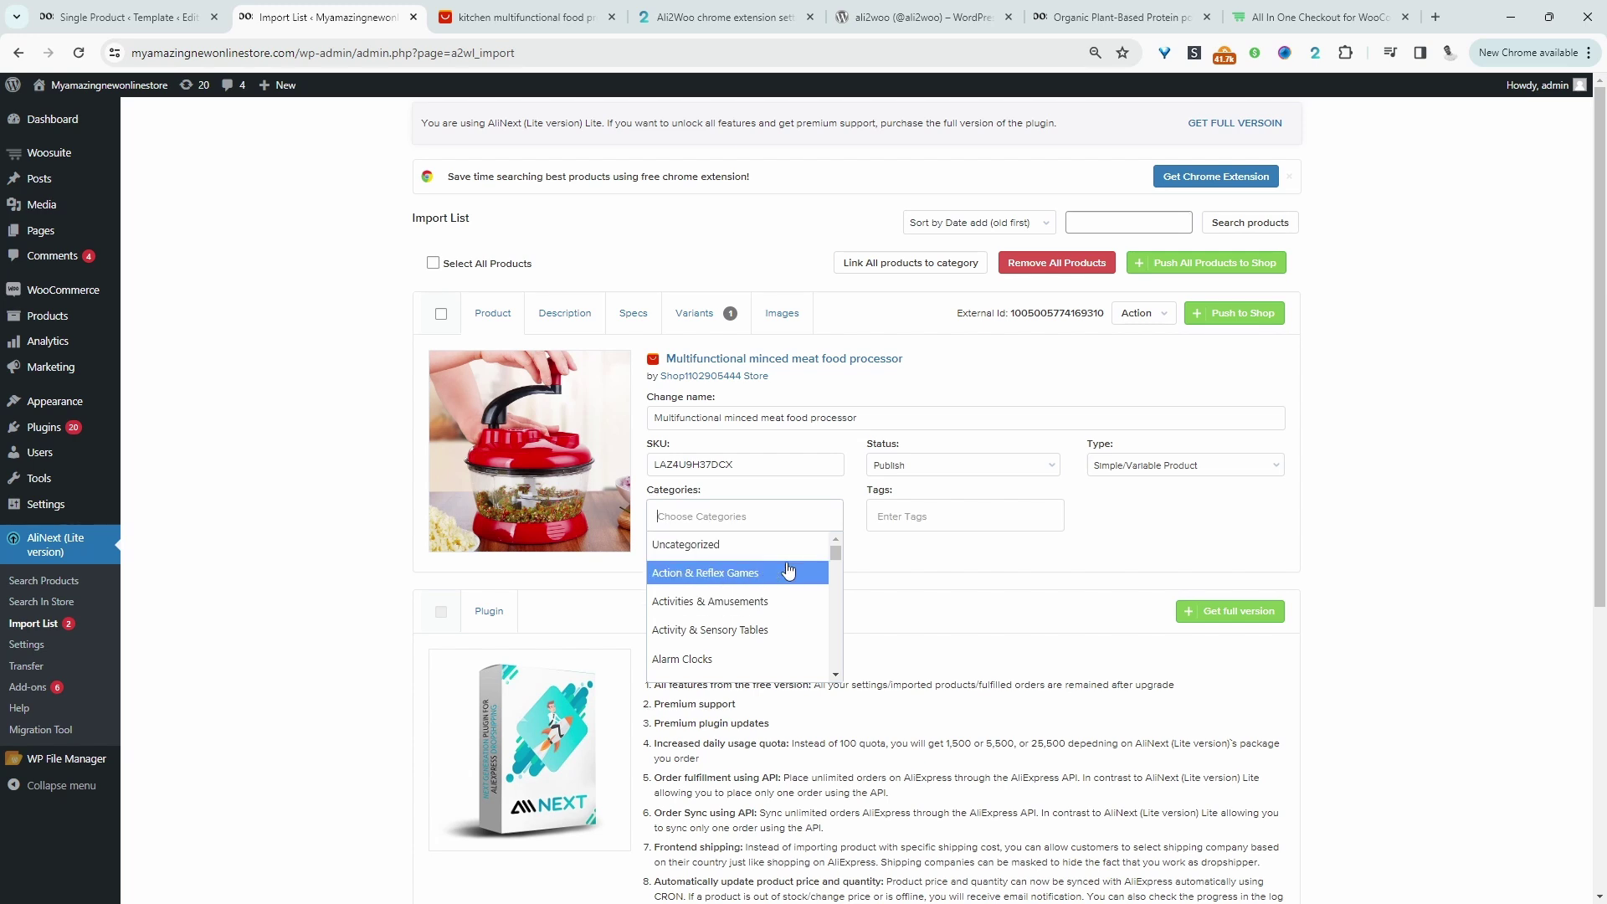
pyautogui.click(765, 468)
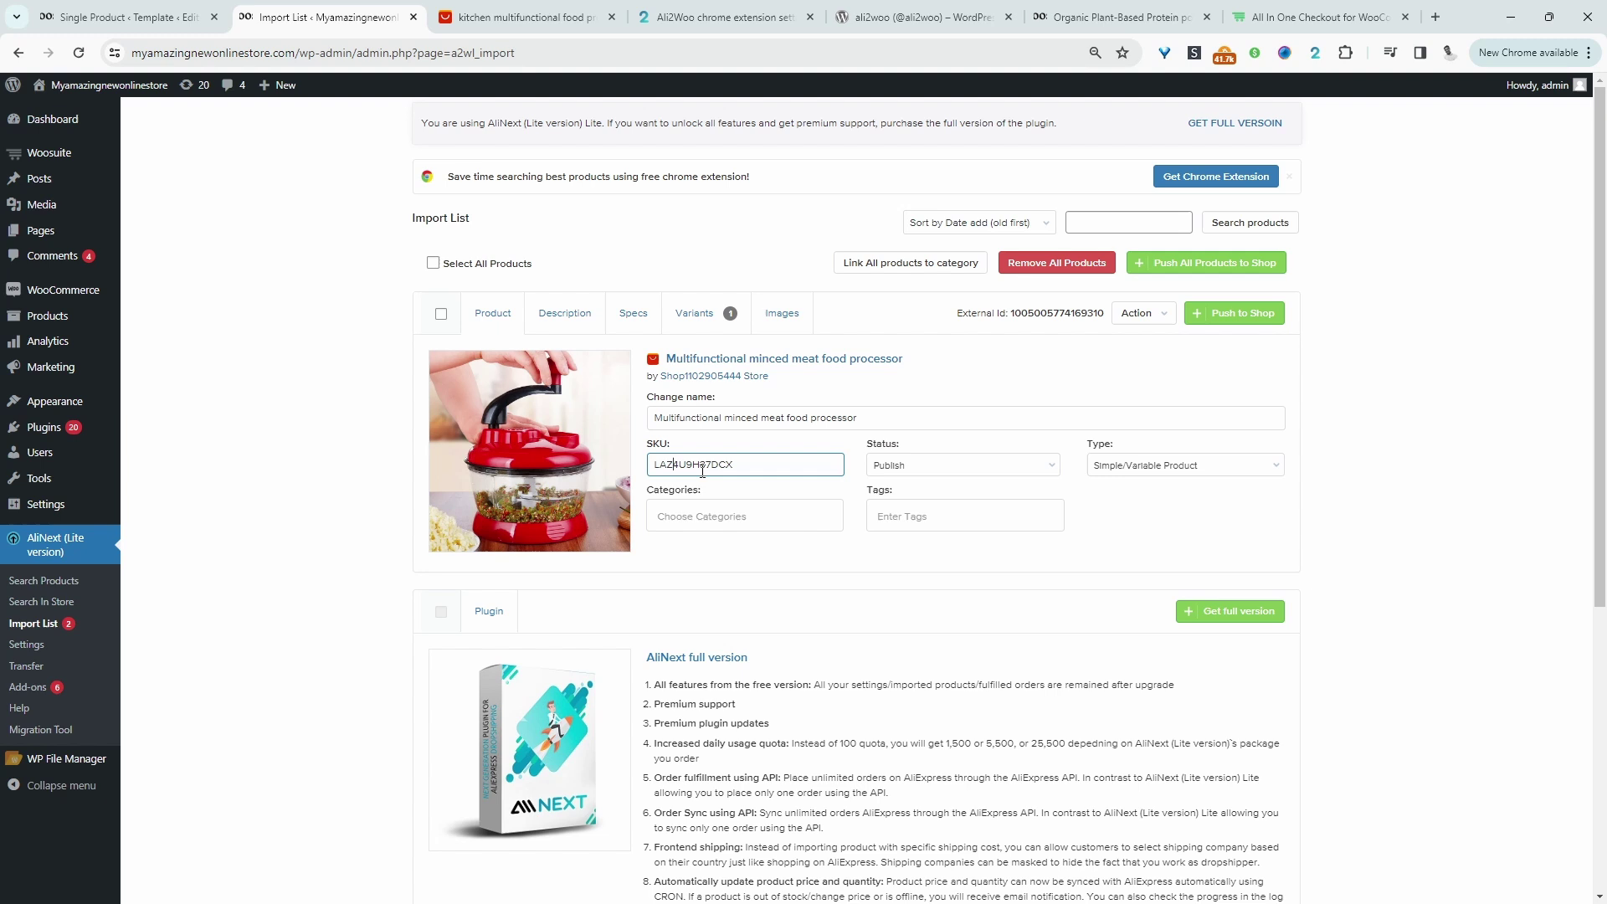
pyautogui.click(1122, 467)
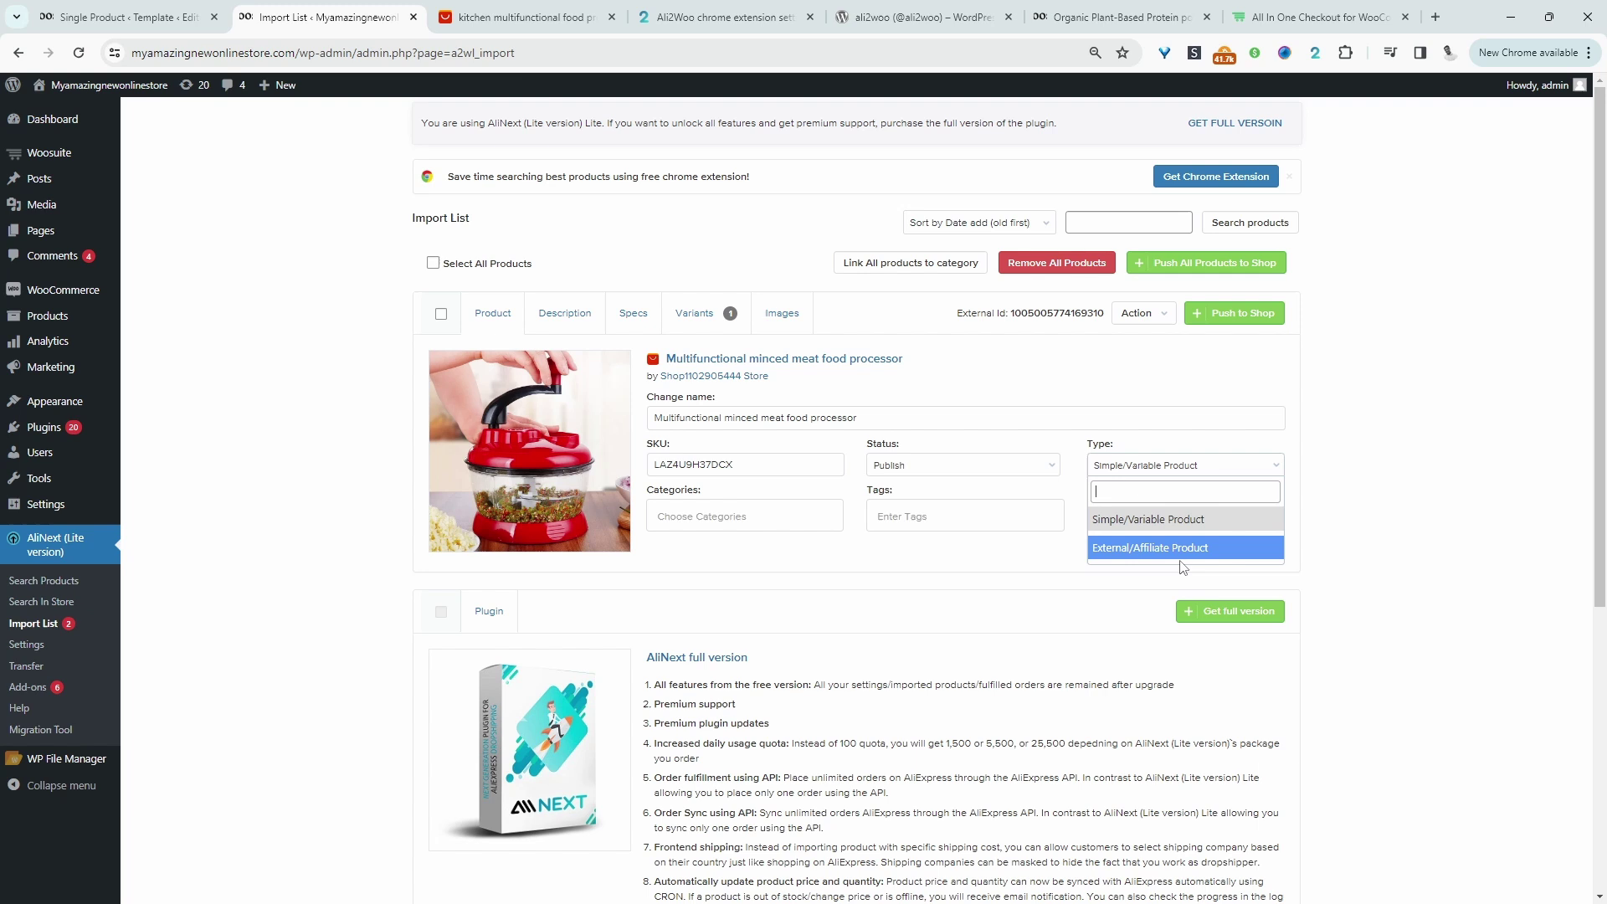
pyautogui.click(1299, 608)
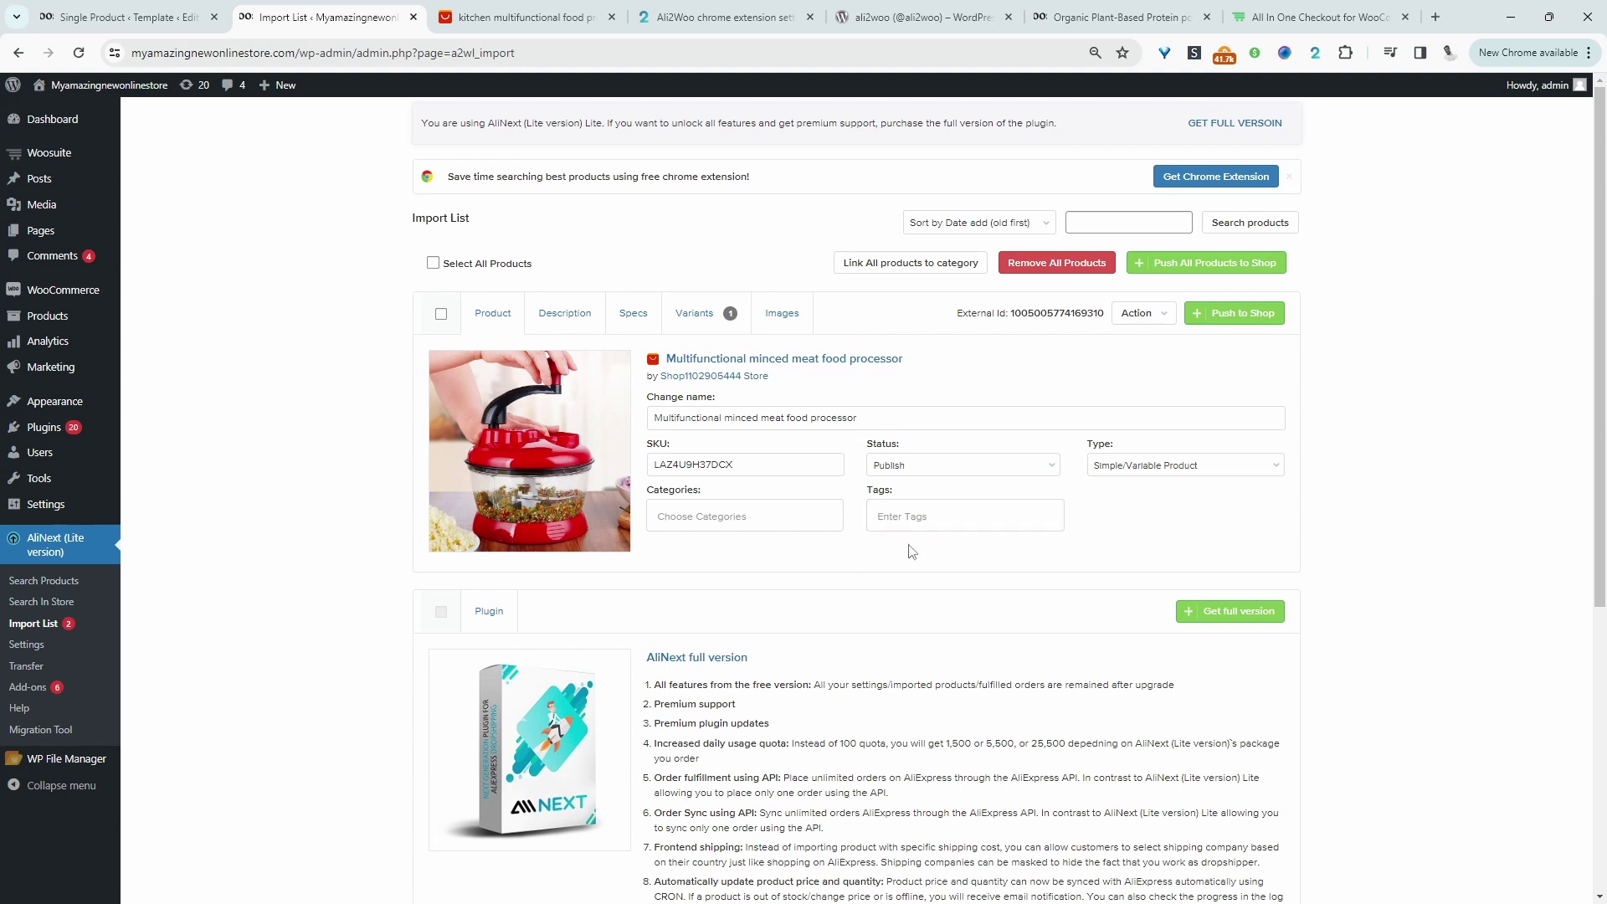
# Push the minced meat food processor and the vegetable slicer from the import list to the shop.
pyautogui.click(1225, 315)
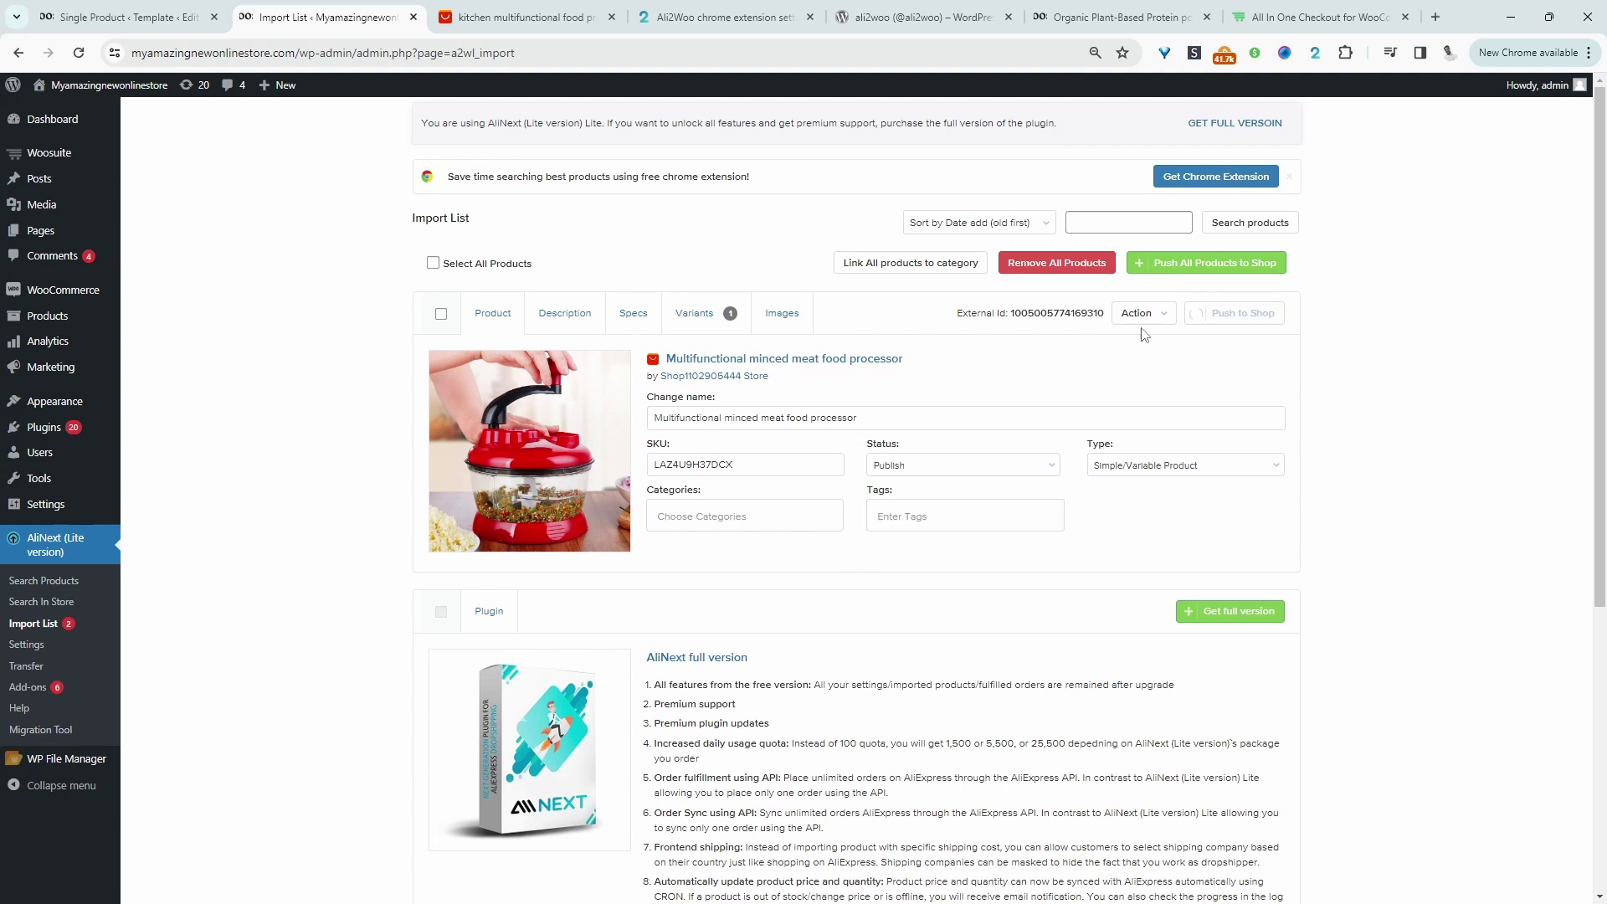
pyautogui.moveTo(728, 419); pyautogui.dragTo(816, 419)
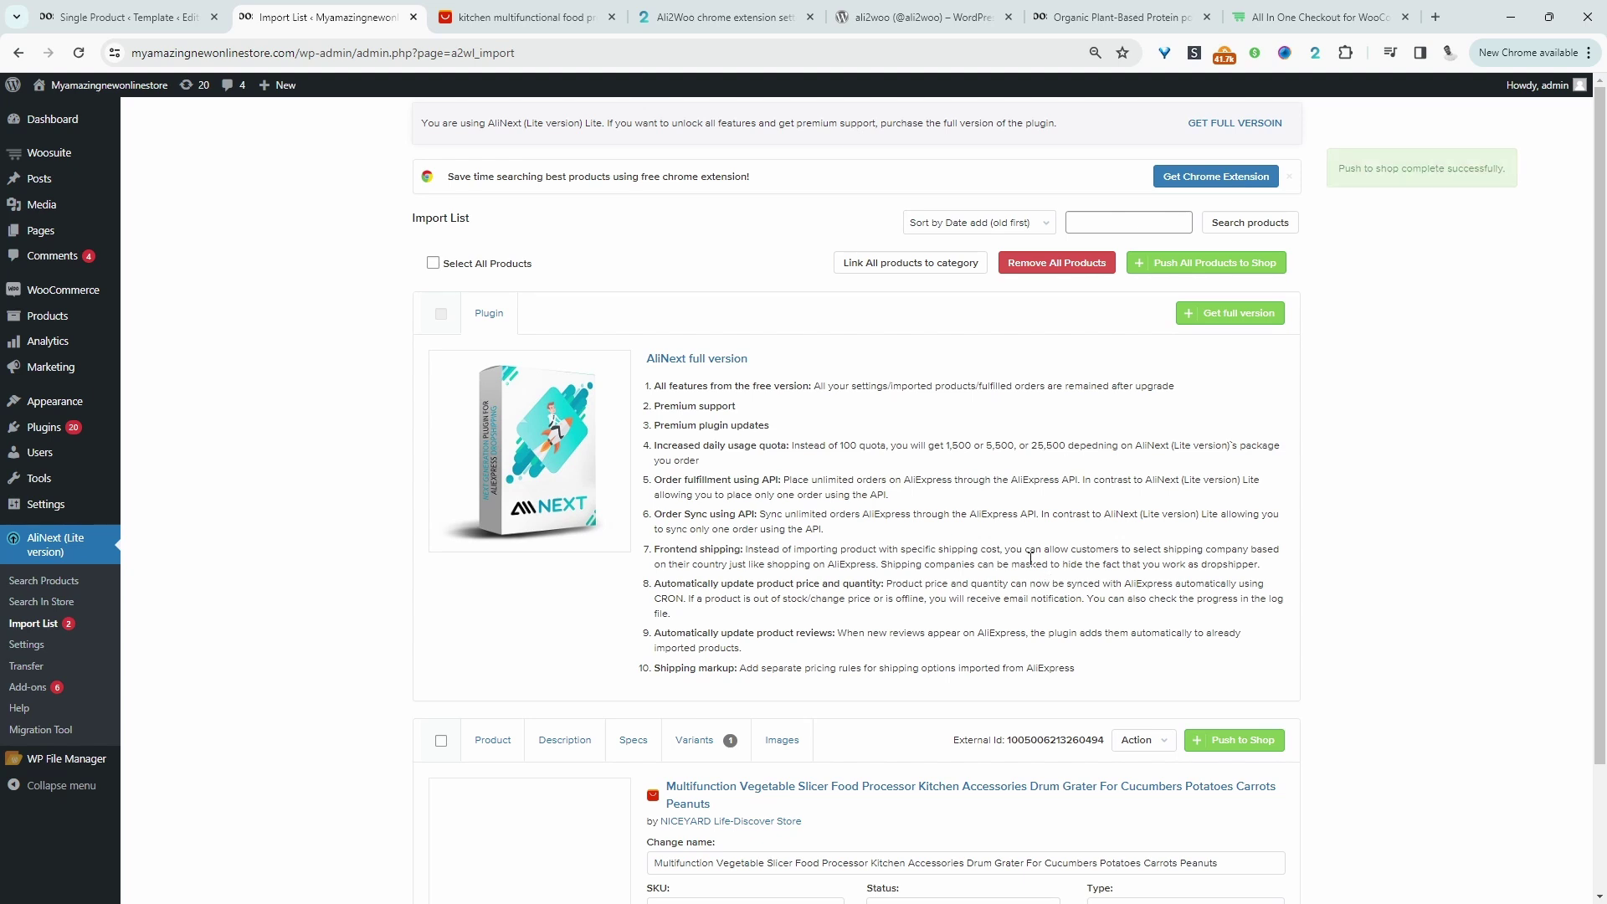
pyautogui.scroll(-2, 837, 628)
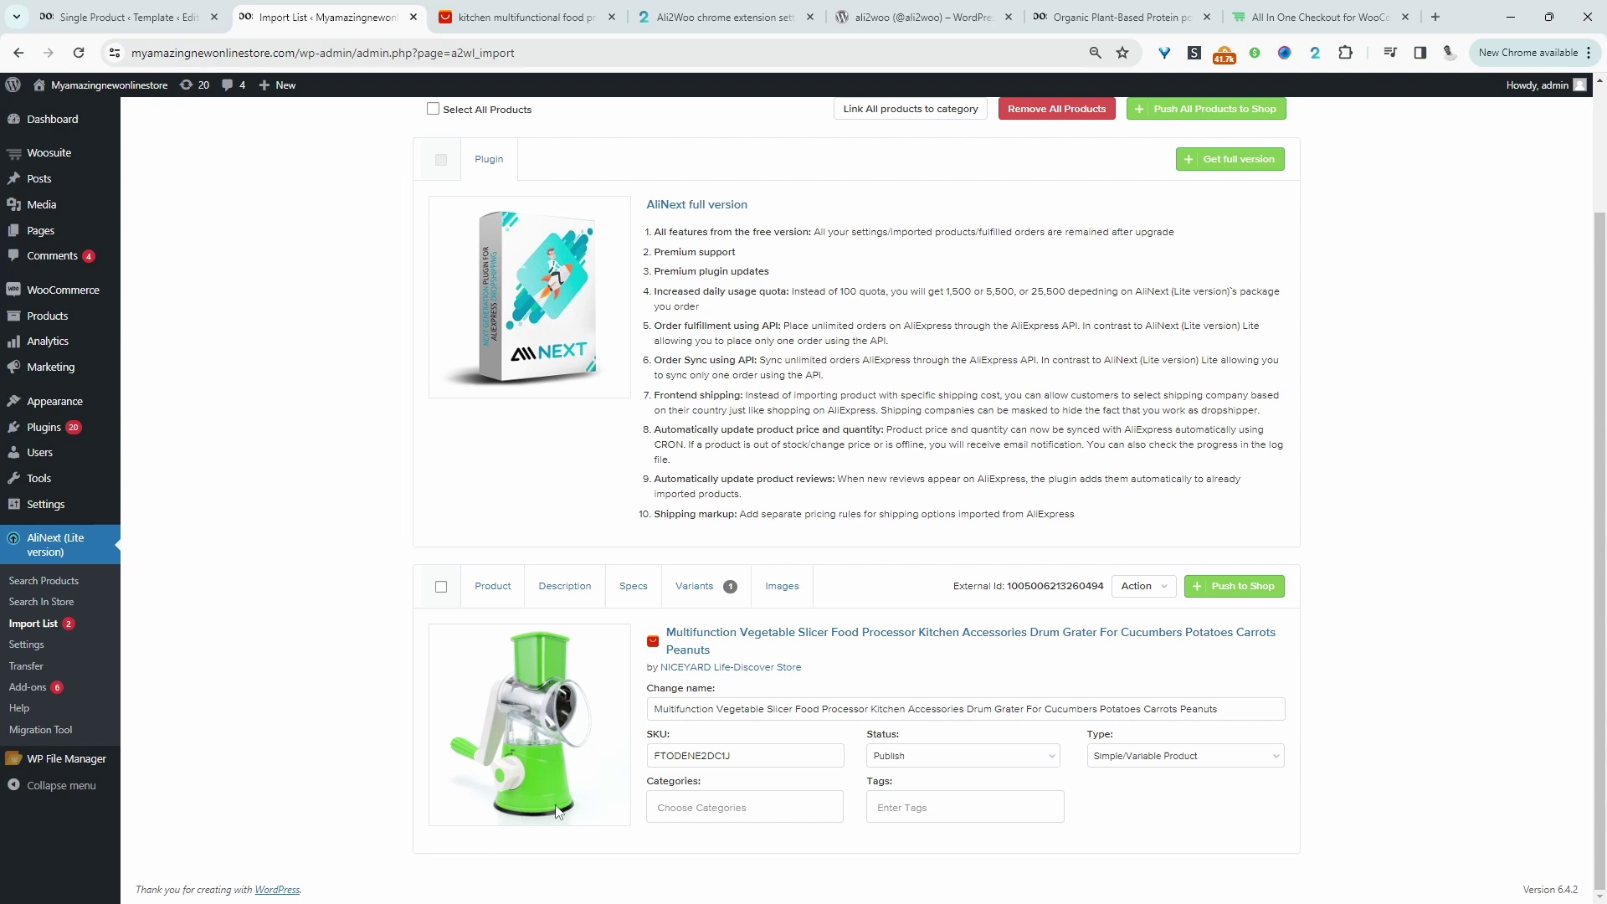
pyautogui.click(441, 586)
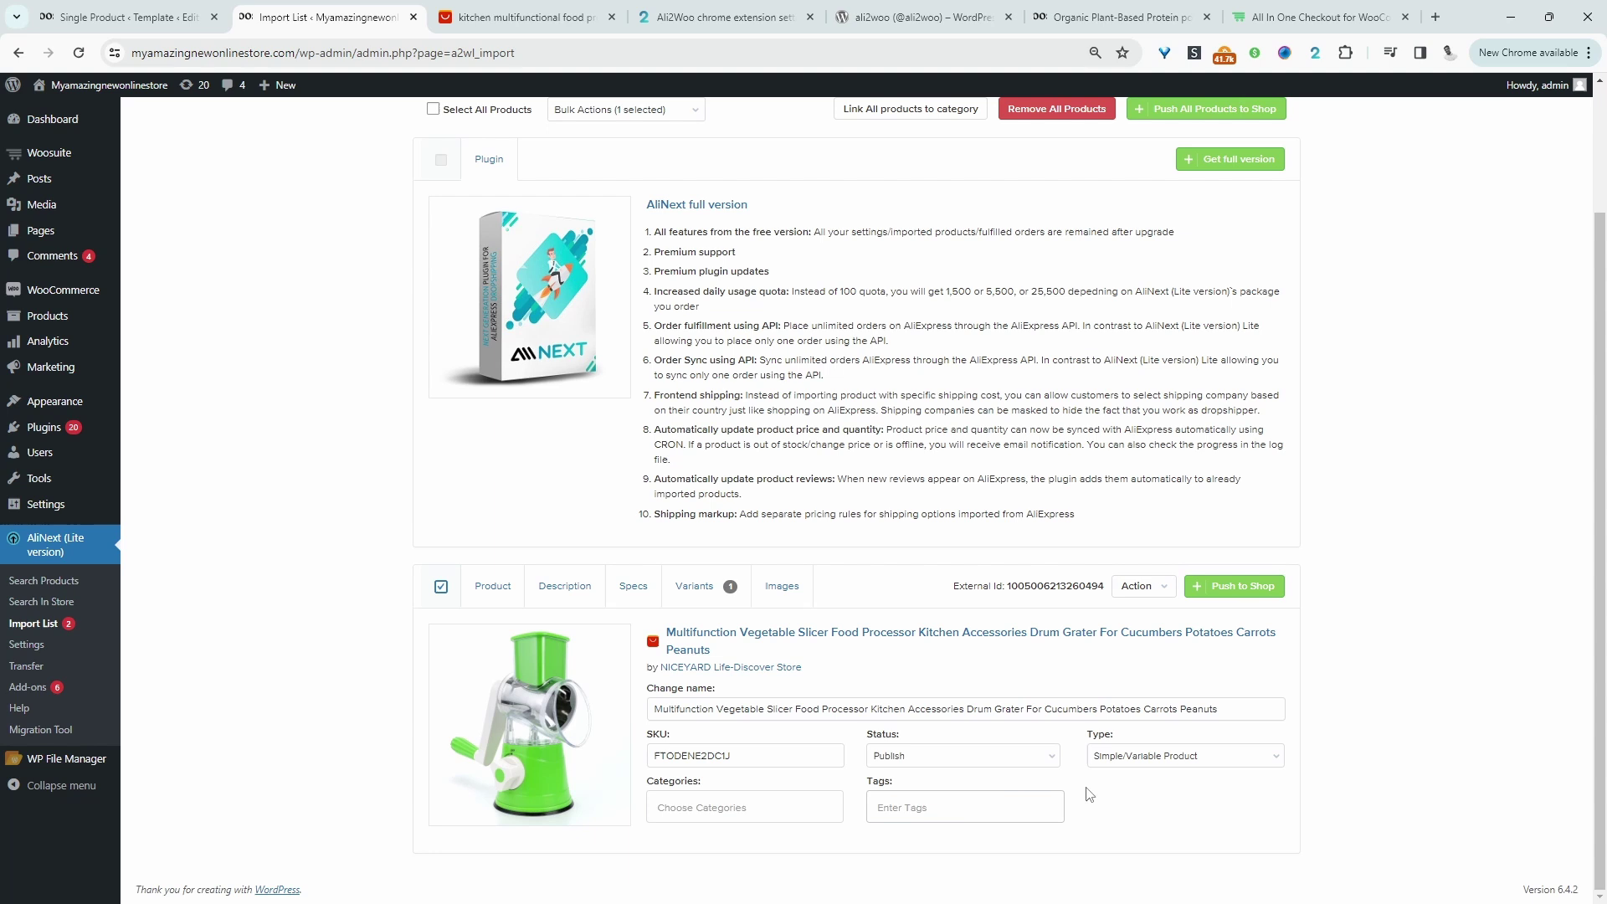
pyautogui.click(1243, 596)
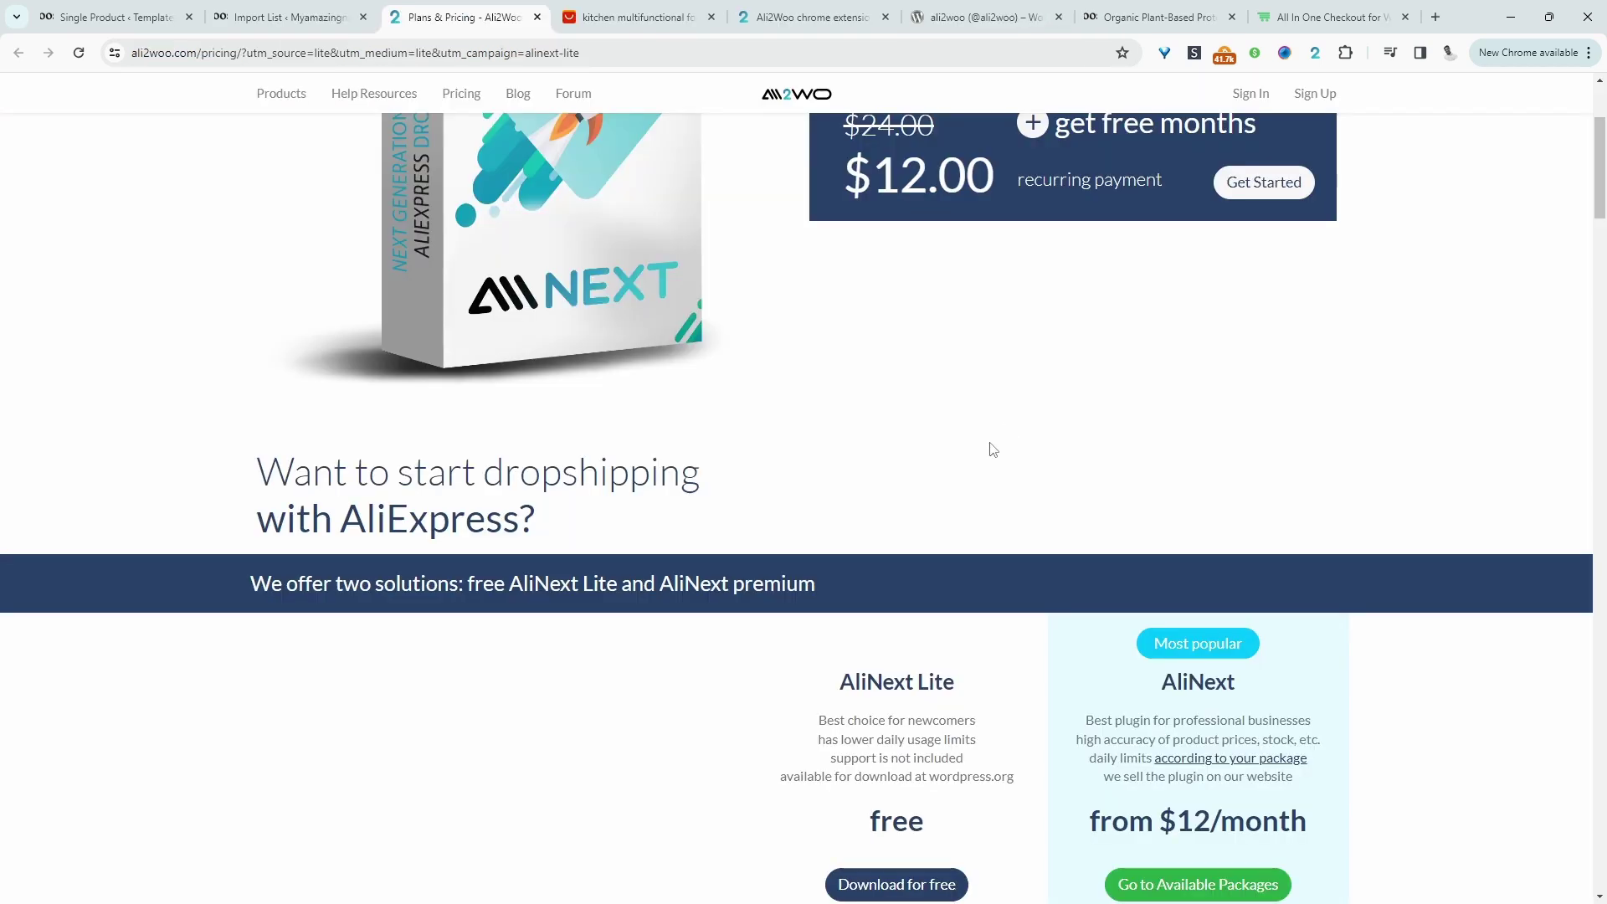
pyautogui.scroll(-7, 987, 452)
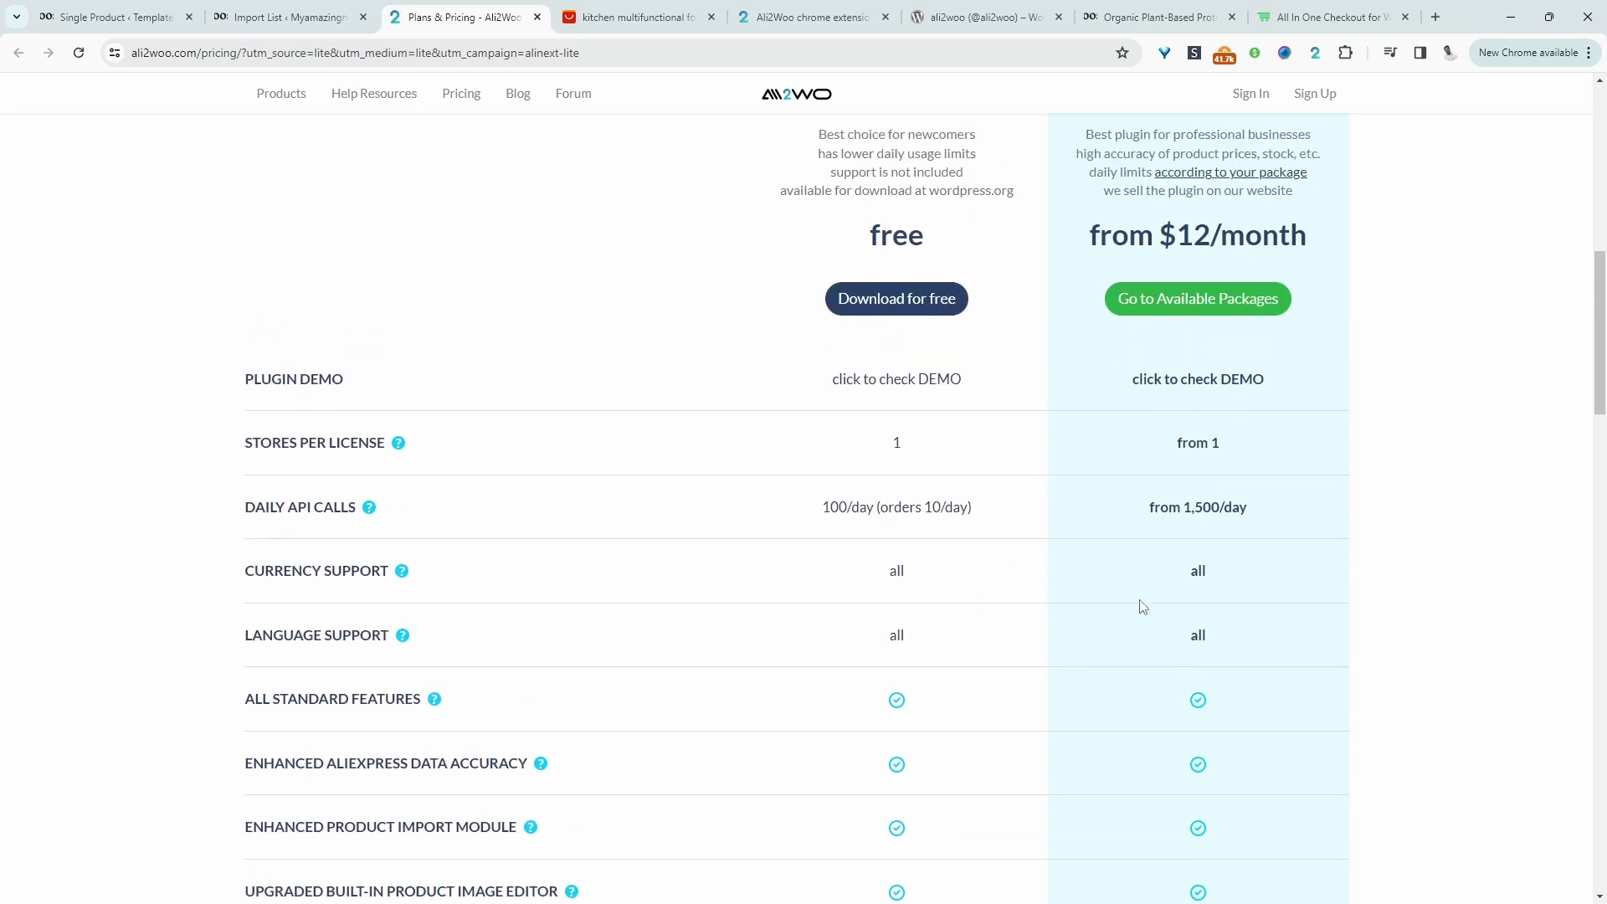
pyautogui.click(285, 17)
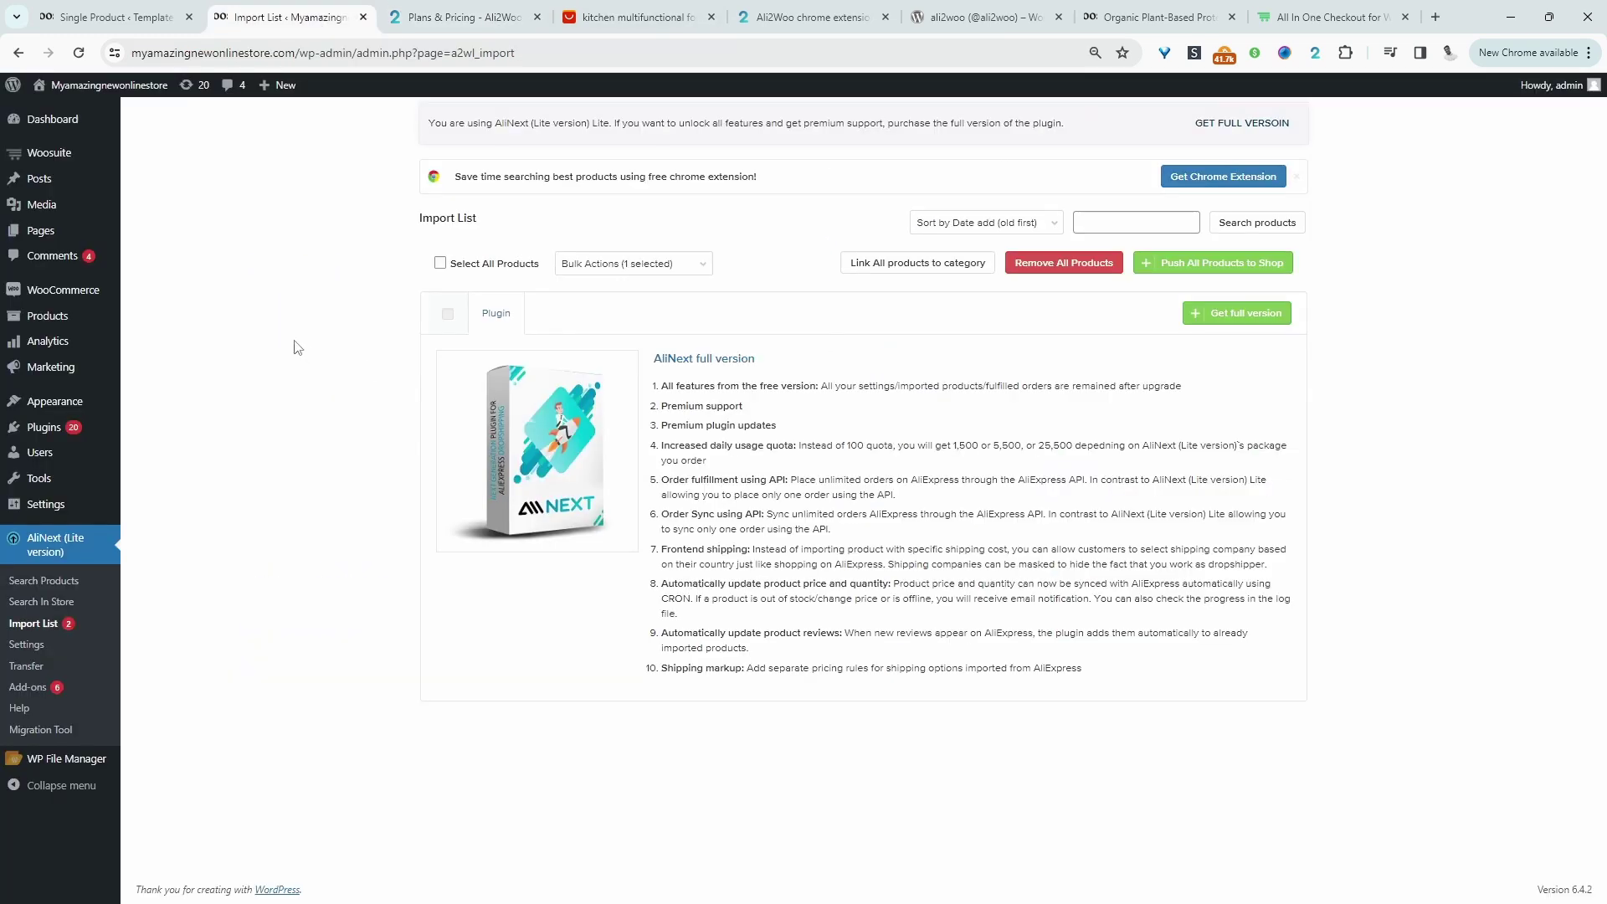
# Open WooCommerce's All Products list to see the imported vegetable slicer and food processor.
pyautogui.moveTo(78, 327)
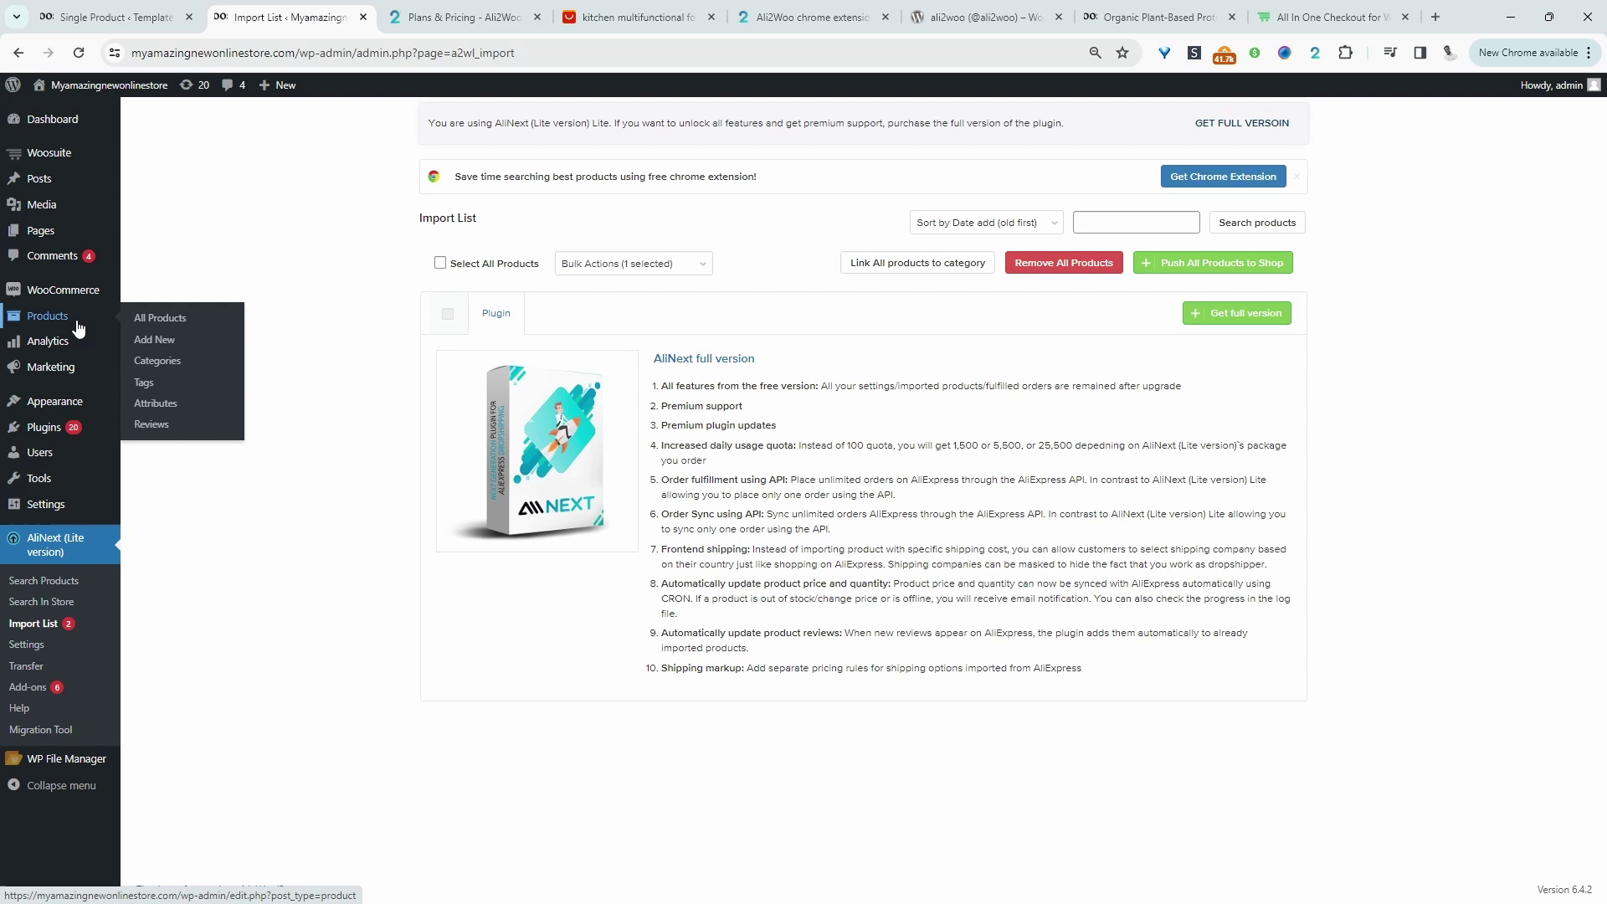
pyautogui.click(157, 317)
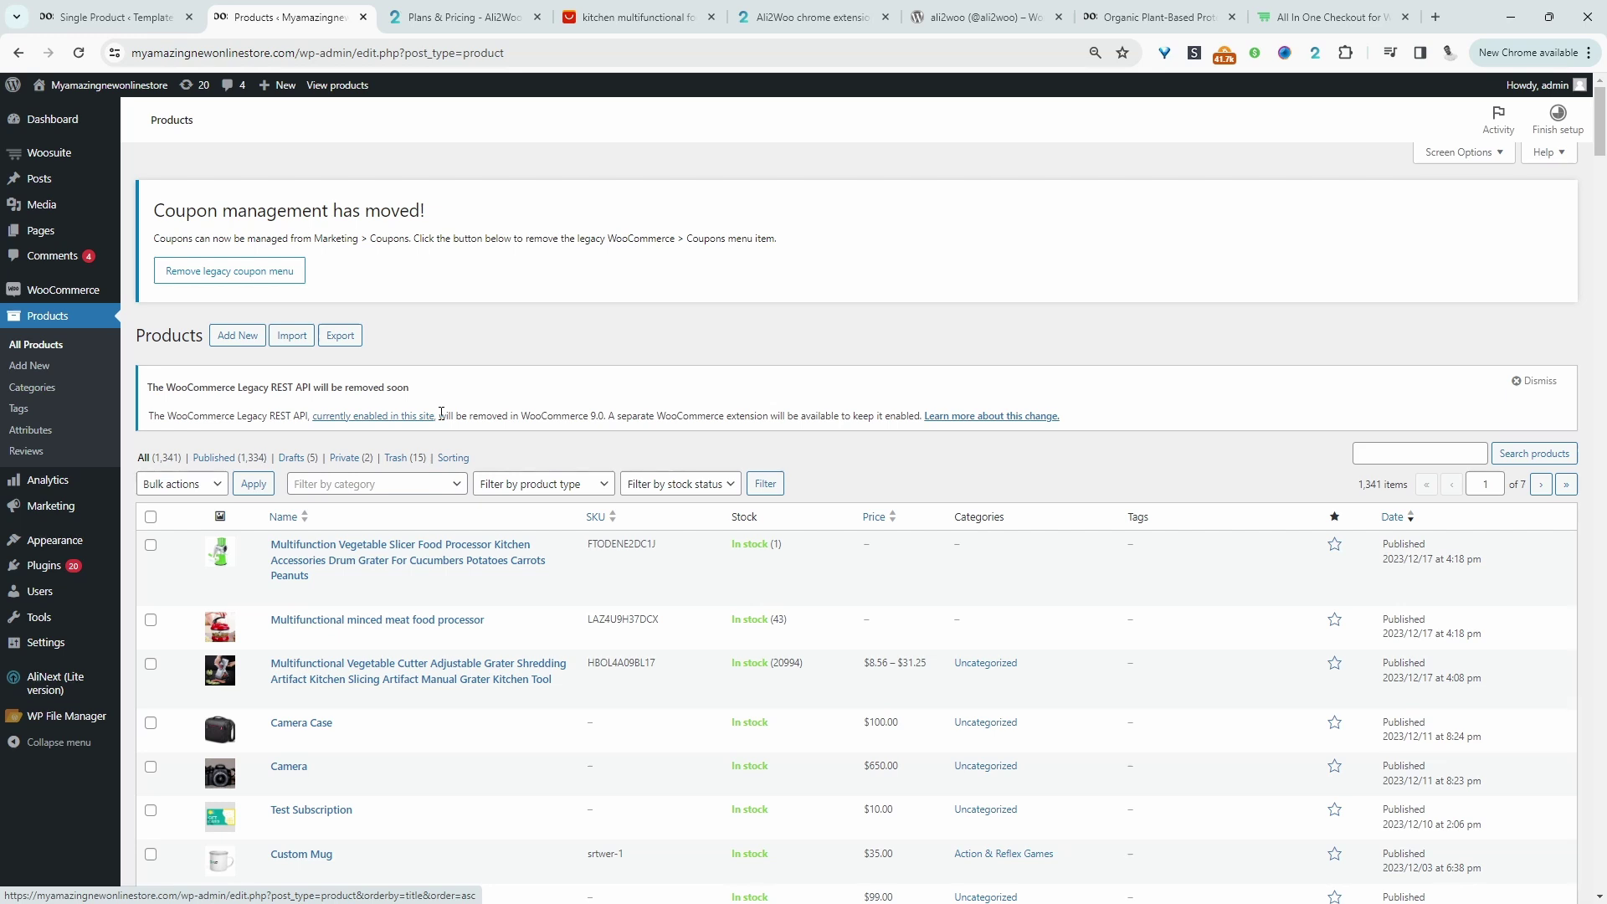
# Create a new AIO Checkout based on the Multiple Columns Modern template.
pyautogui.moveTo(33, 153)
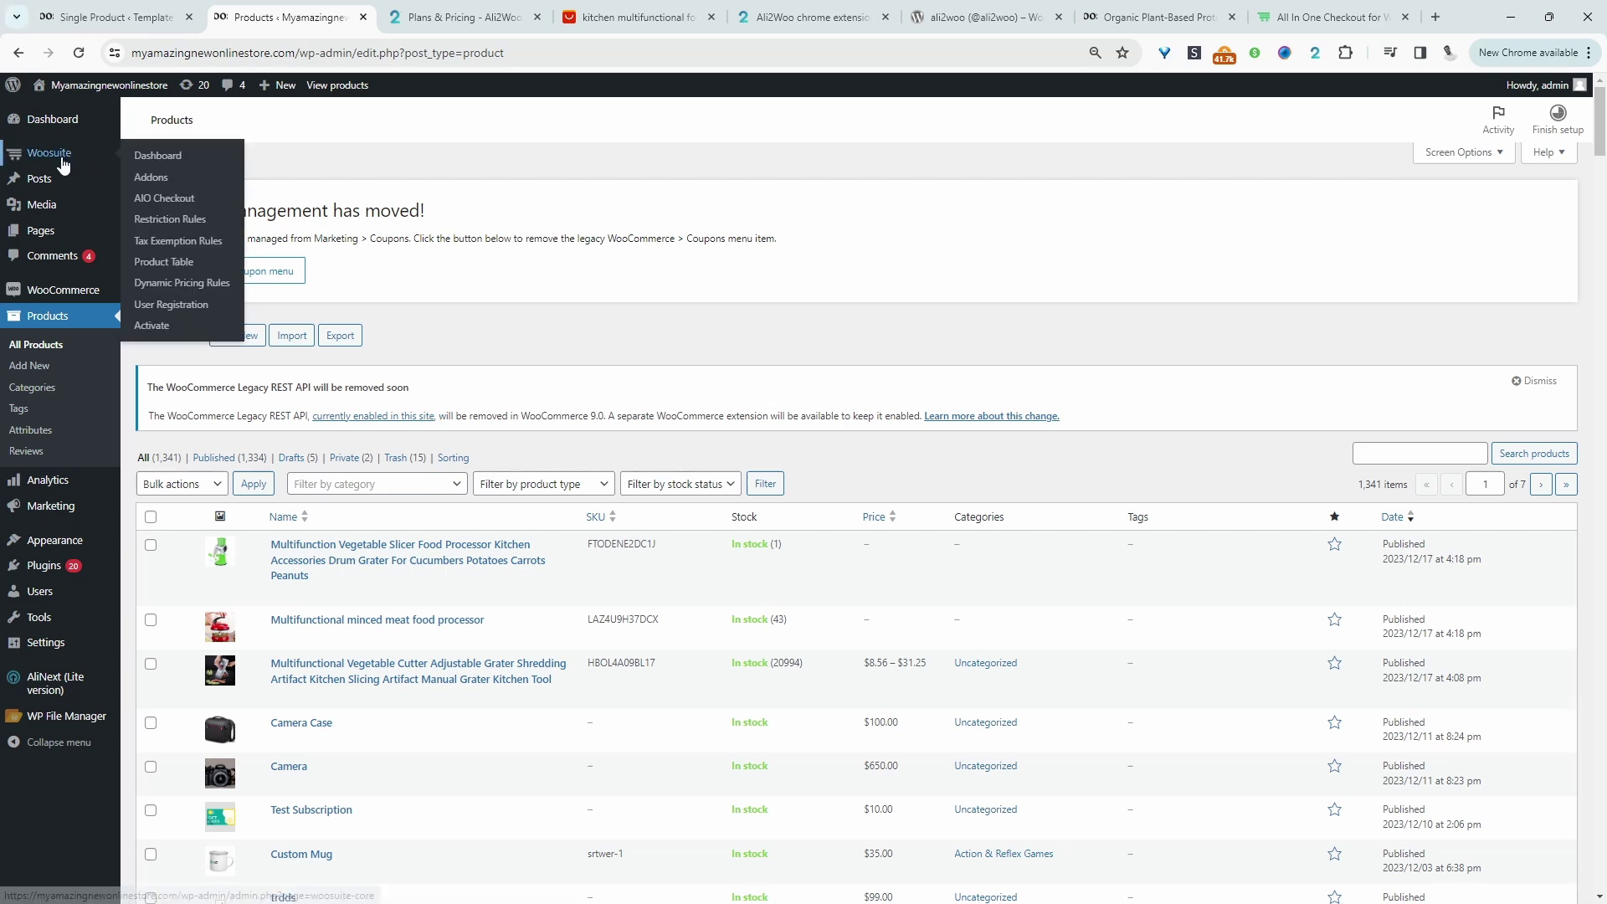
pyautogui.click(156, 201)
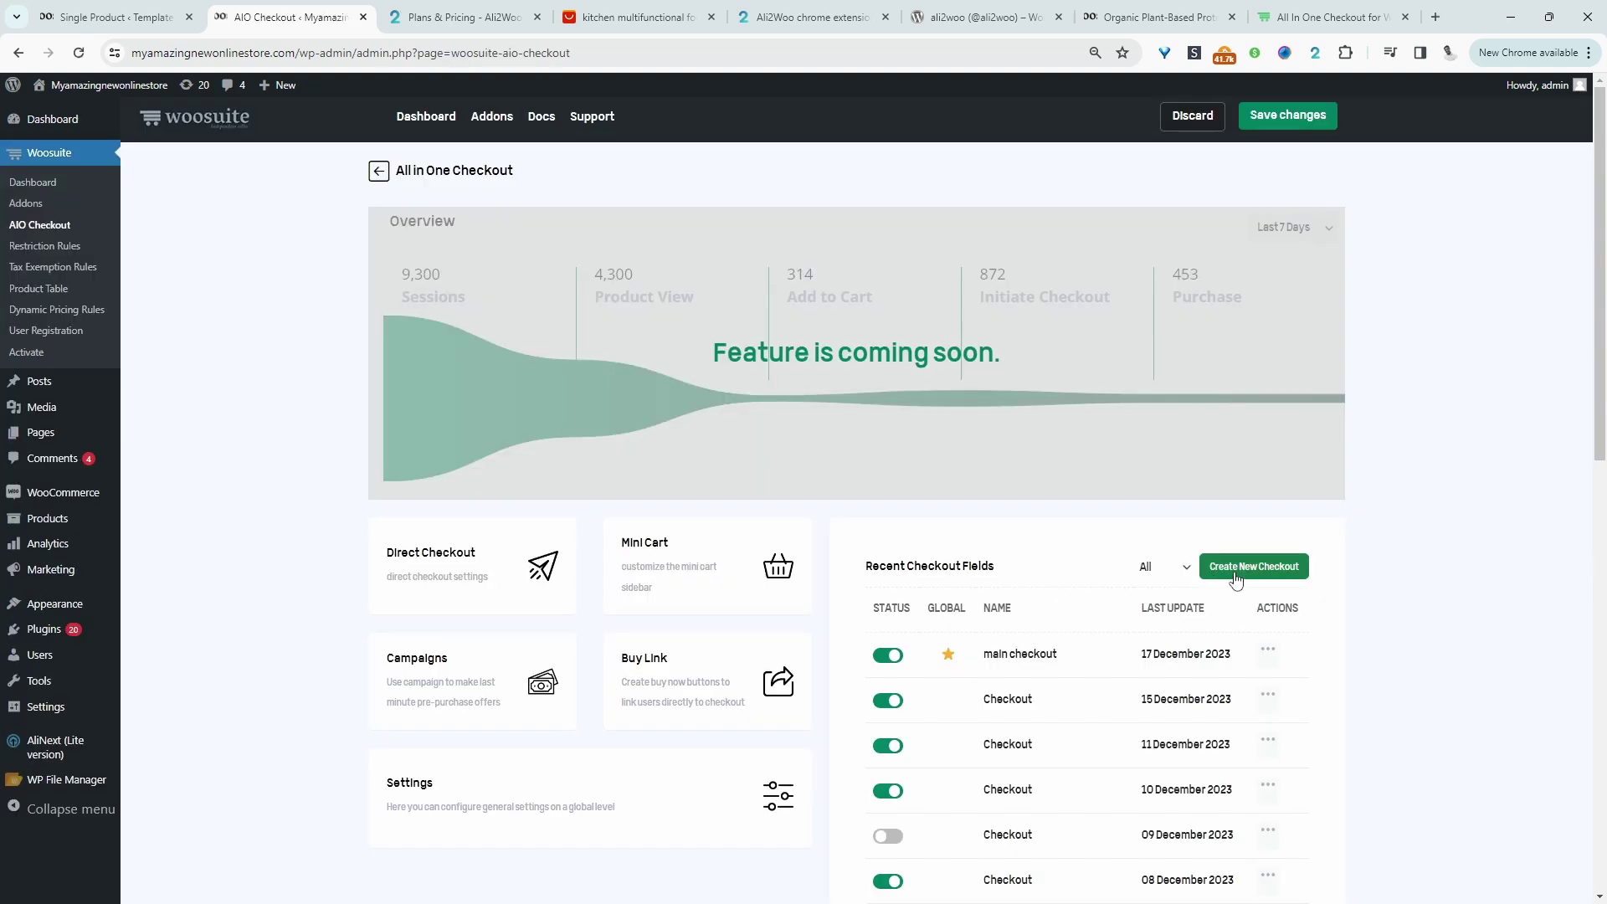
pyautogui.click(1236, 577)
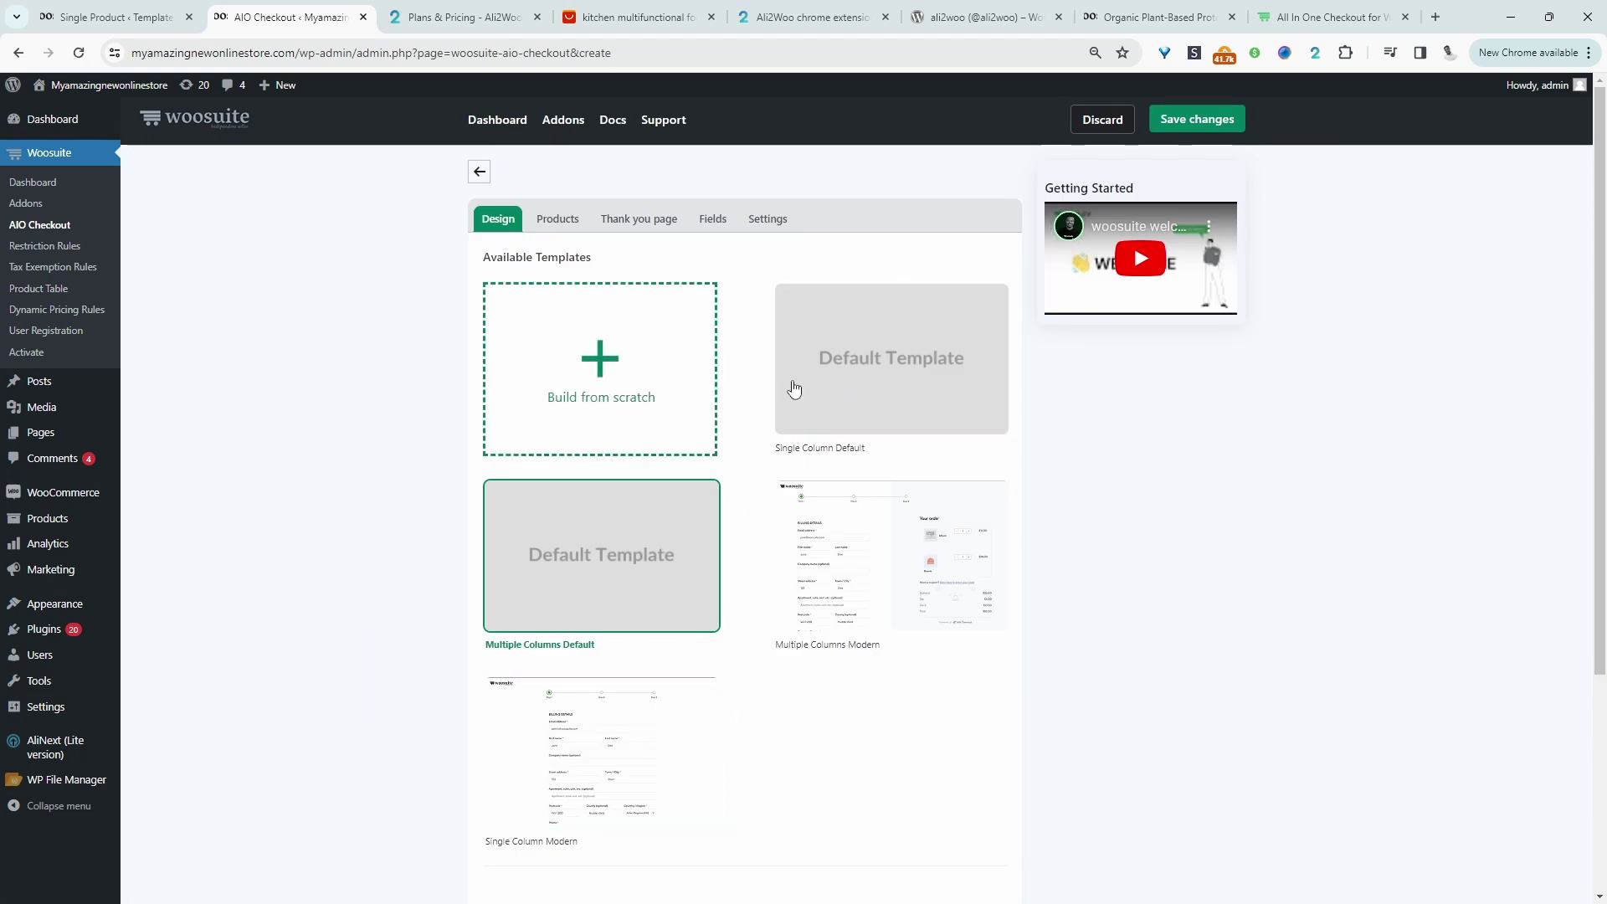
pyautogui.click(944, 586)
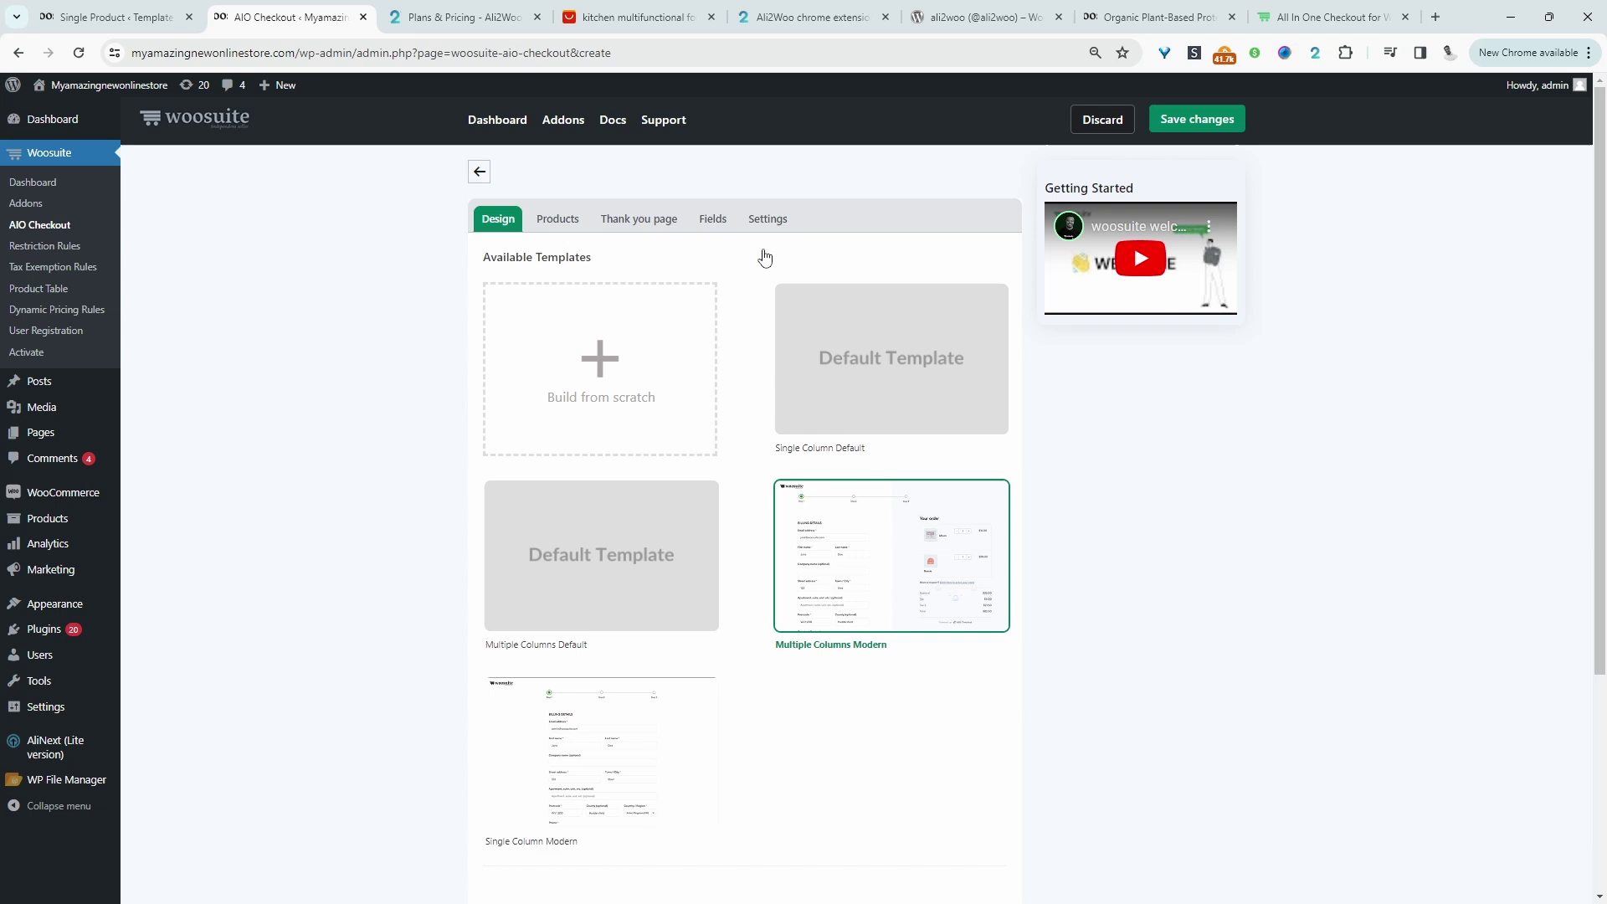
# Move the Order Summary section into its own right column on the Fields tab.
pyautogui.click(713, 218)
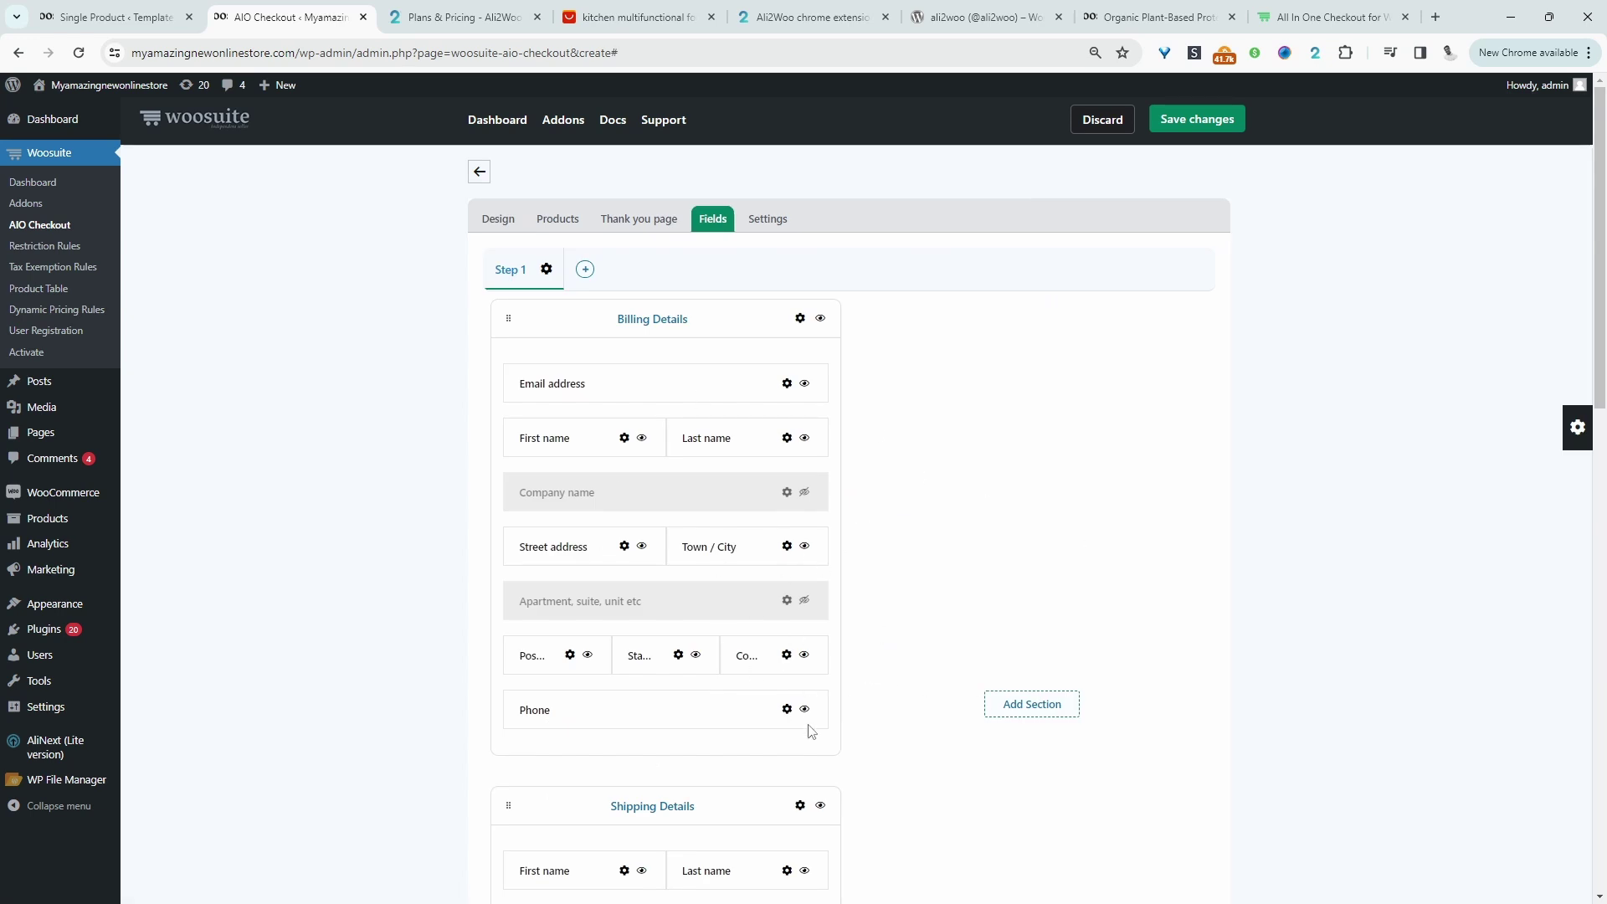
pyautogui.scroll(-5, 856, 736)
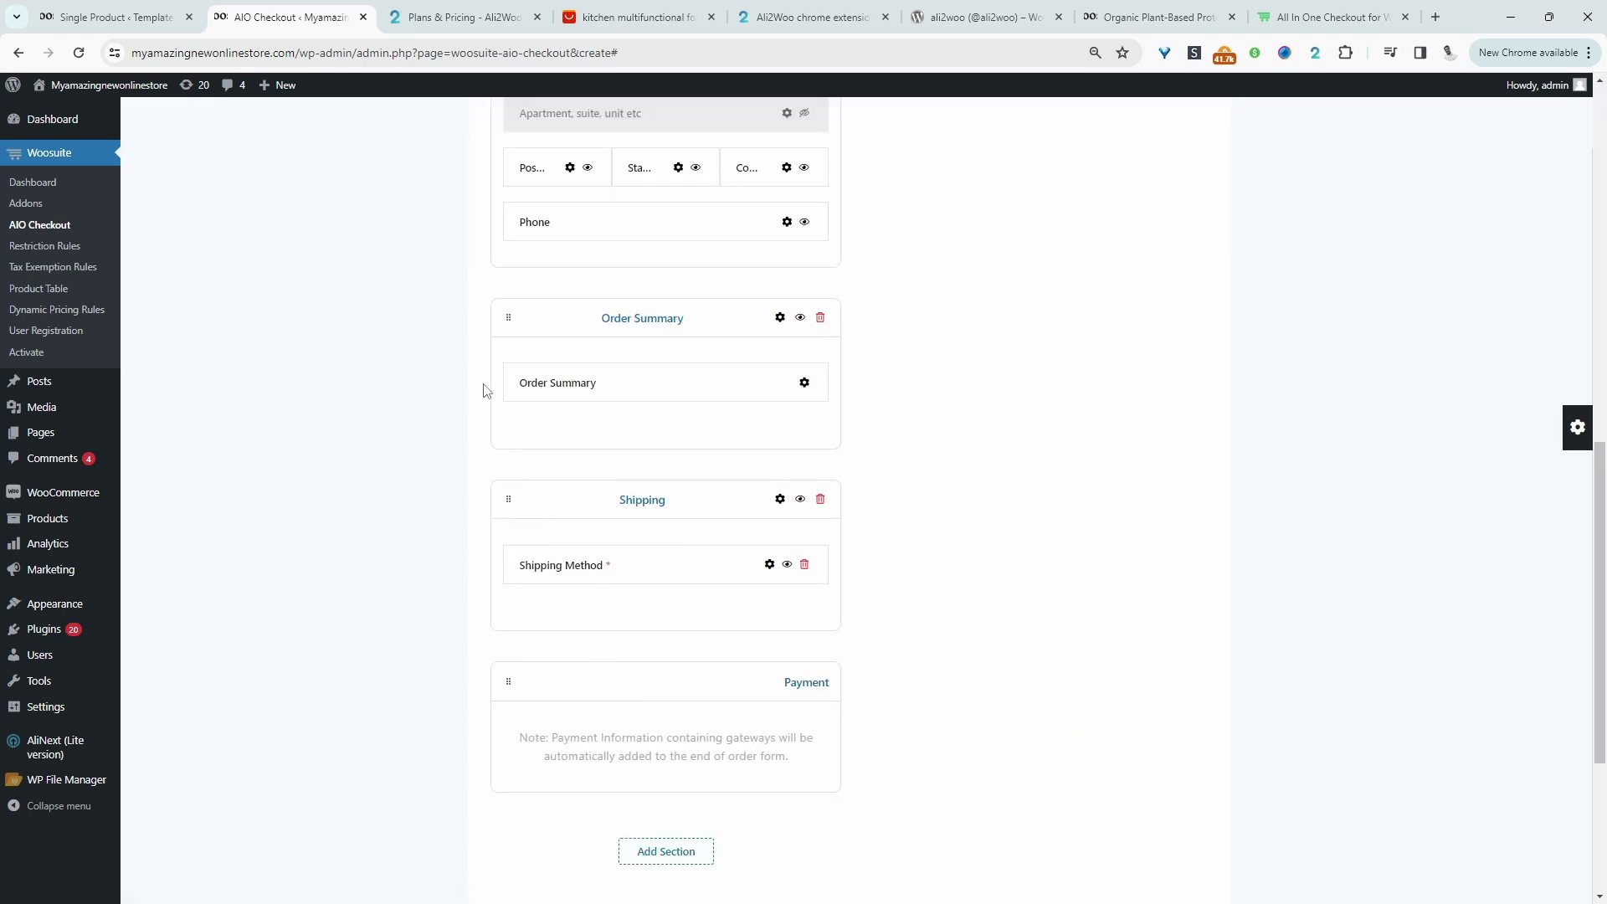
pyautogui.moveTo(502, 323); pyautogui.dragTo(875, 252)
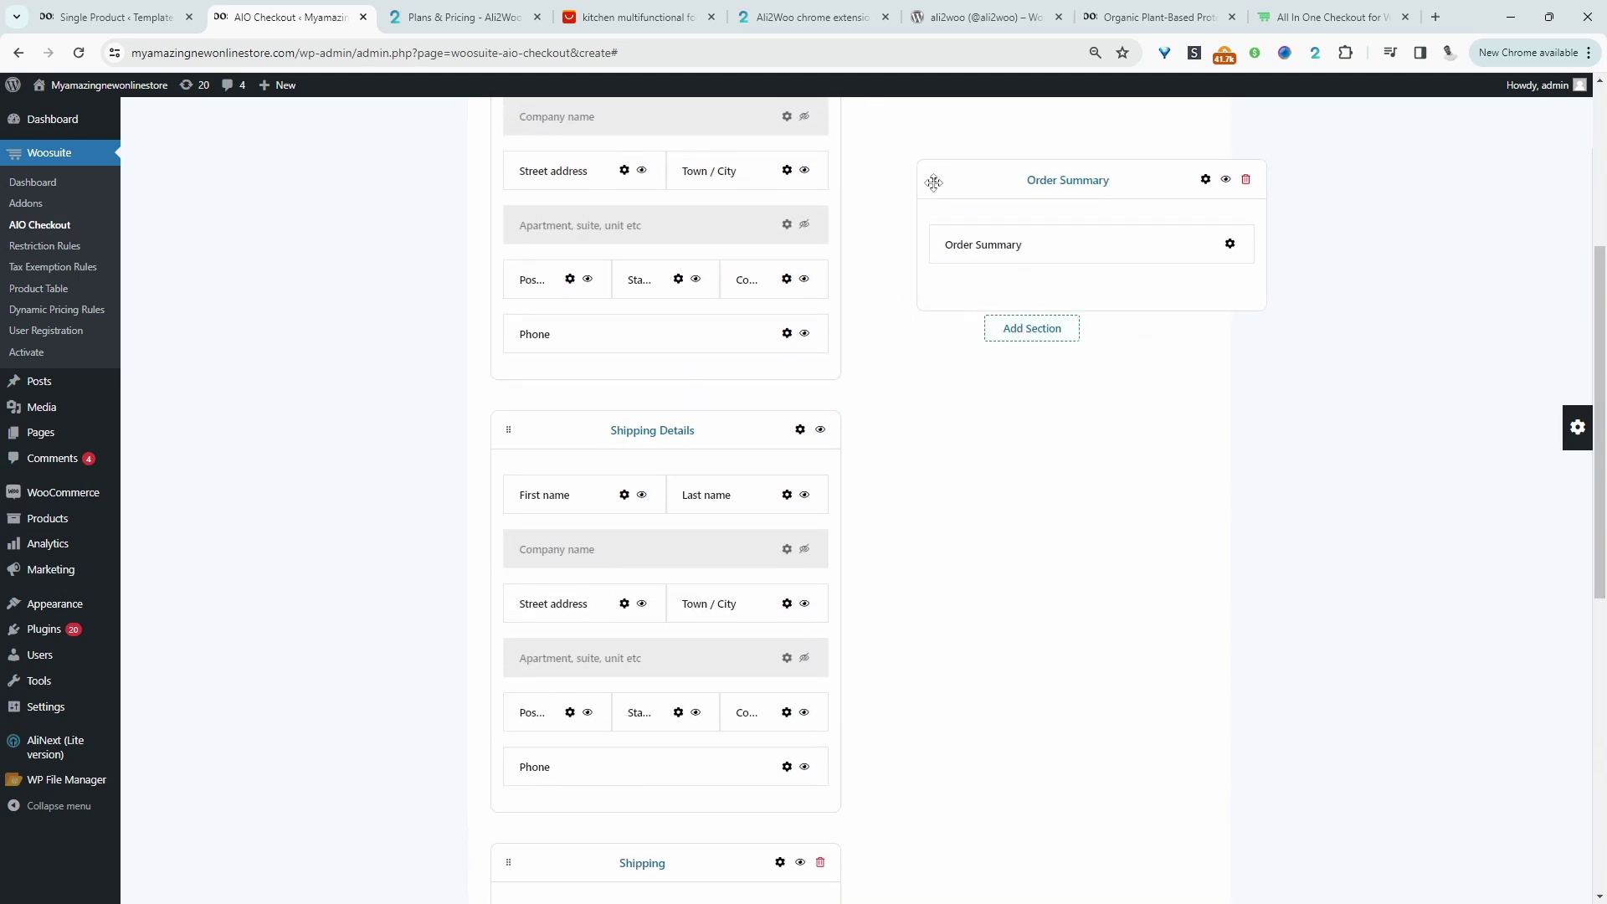
pyautogui.scroll(6, 875, 335)
# Enable the checkout, set it as global, name it 'defualt', and save it.
pyautogui.click(764, 218)
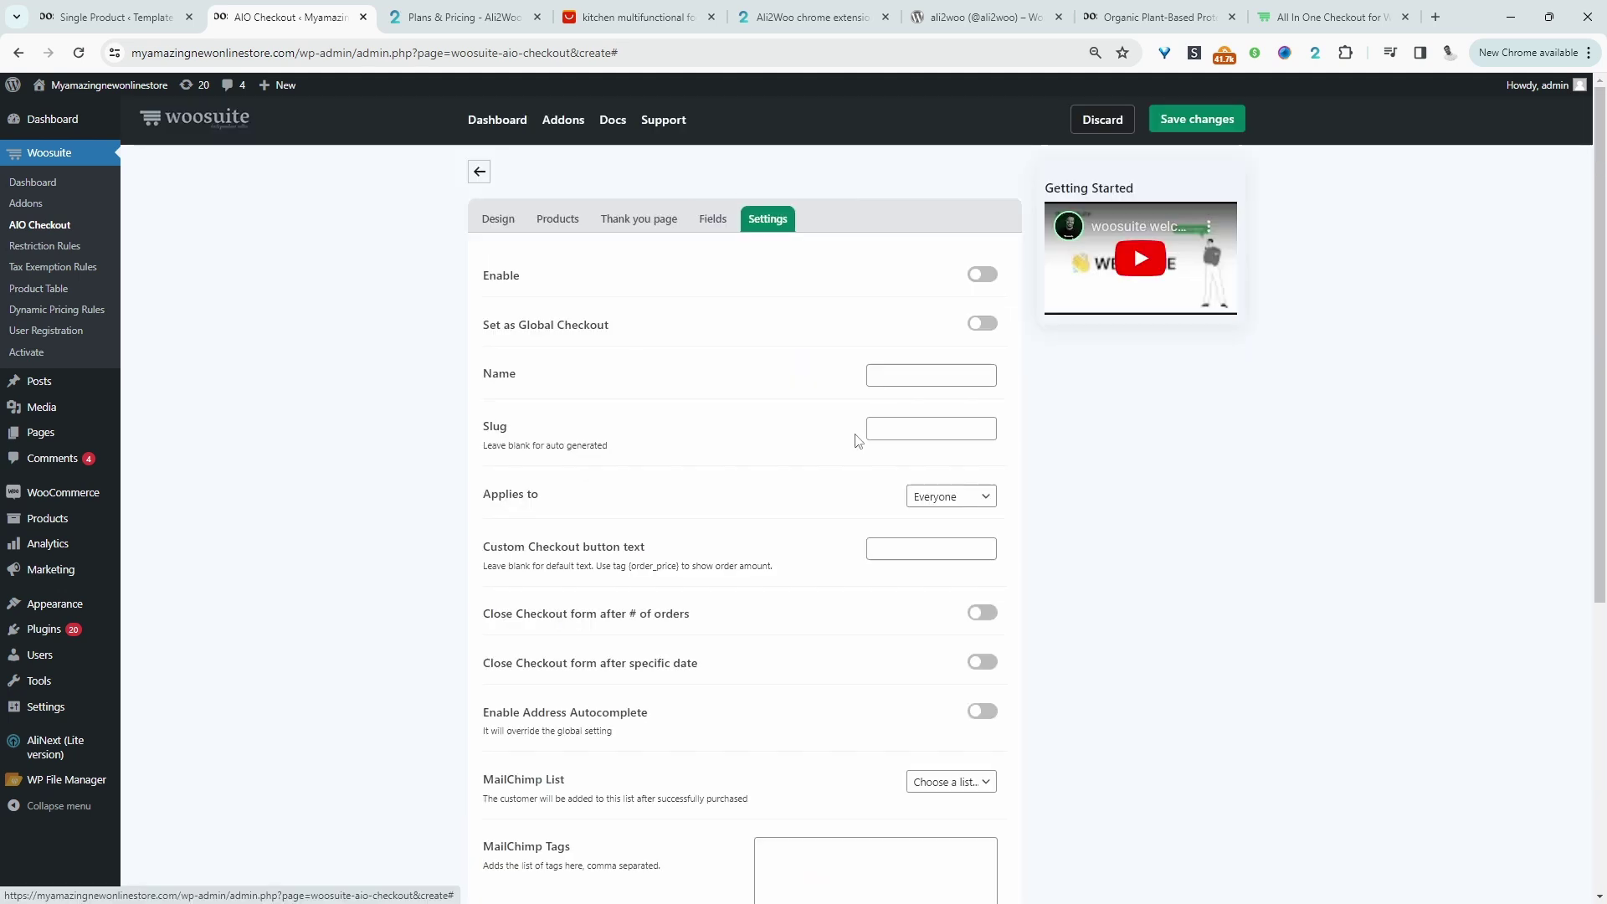
pyautogui.click(985, 275)
pyautogui.click(985, 324)
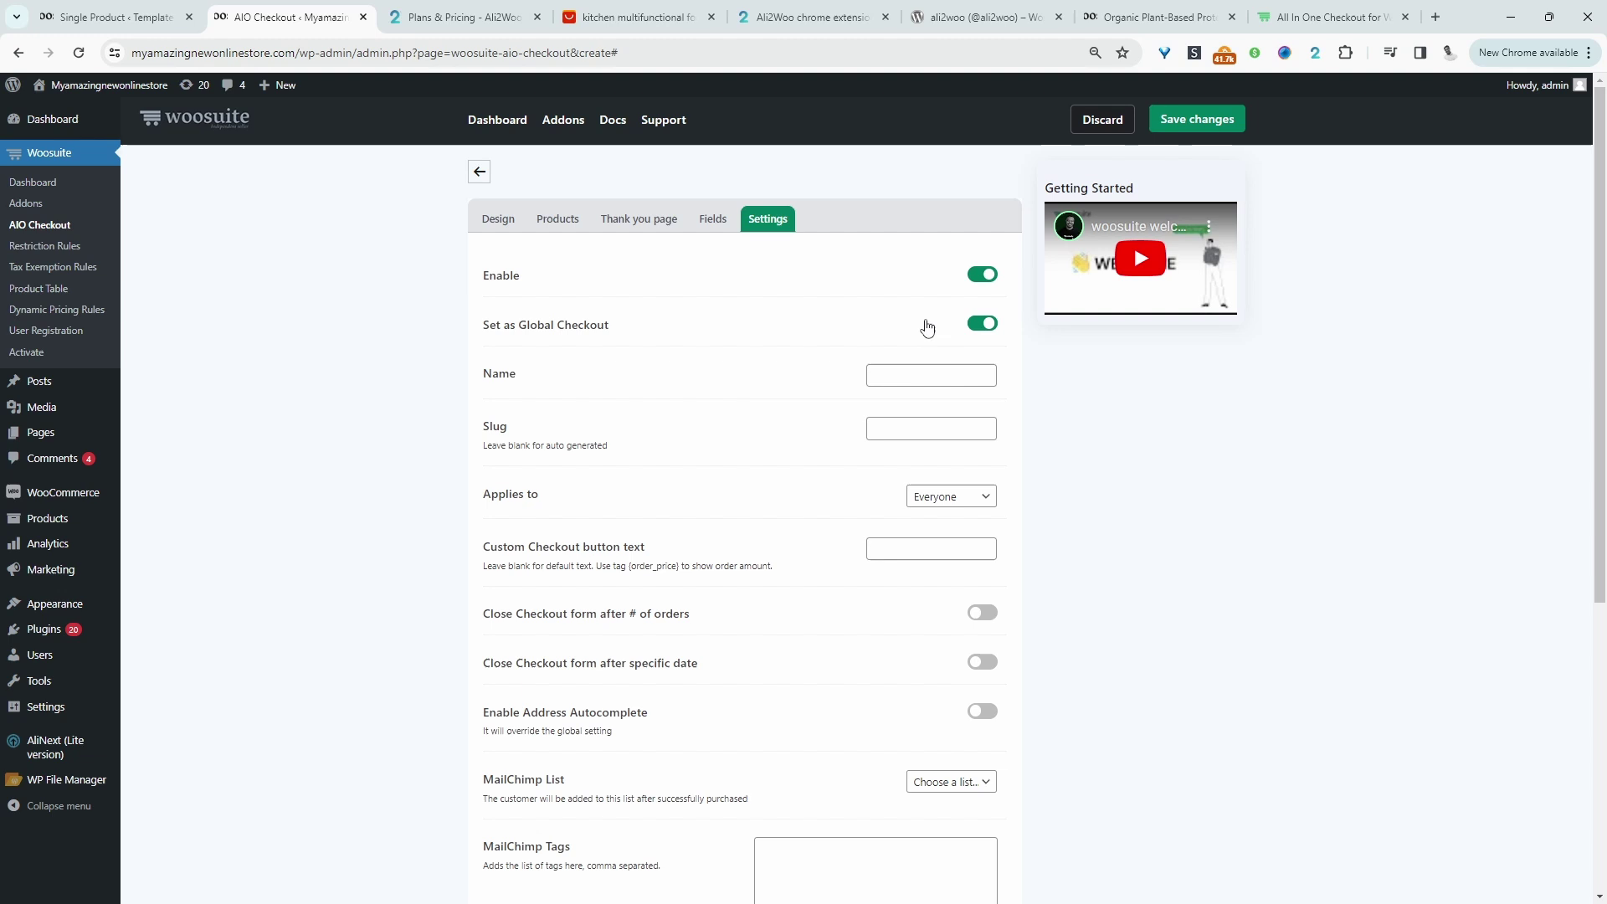
pyautogui.click(906, 381)
pyautogui.click(940, 414)
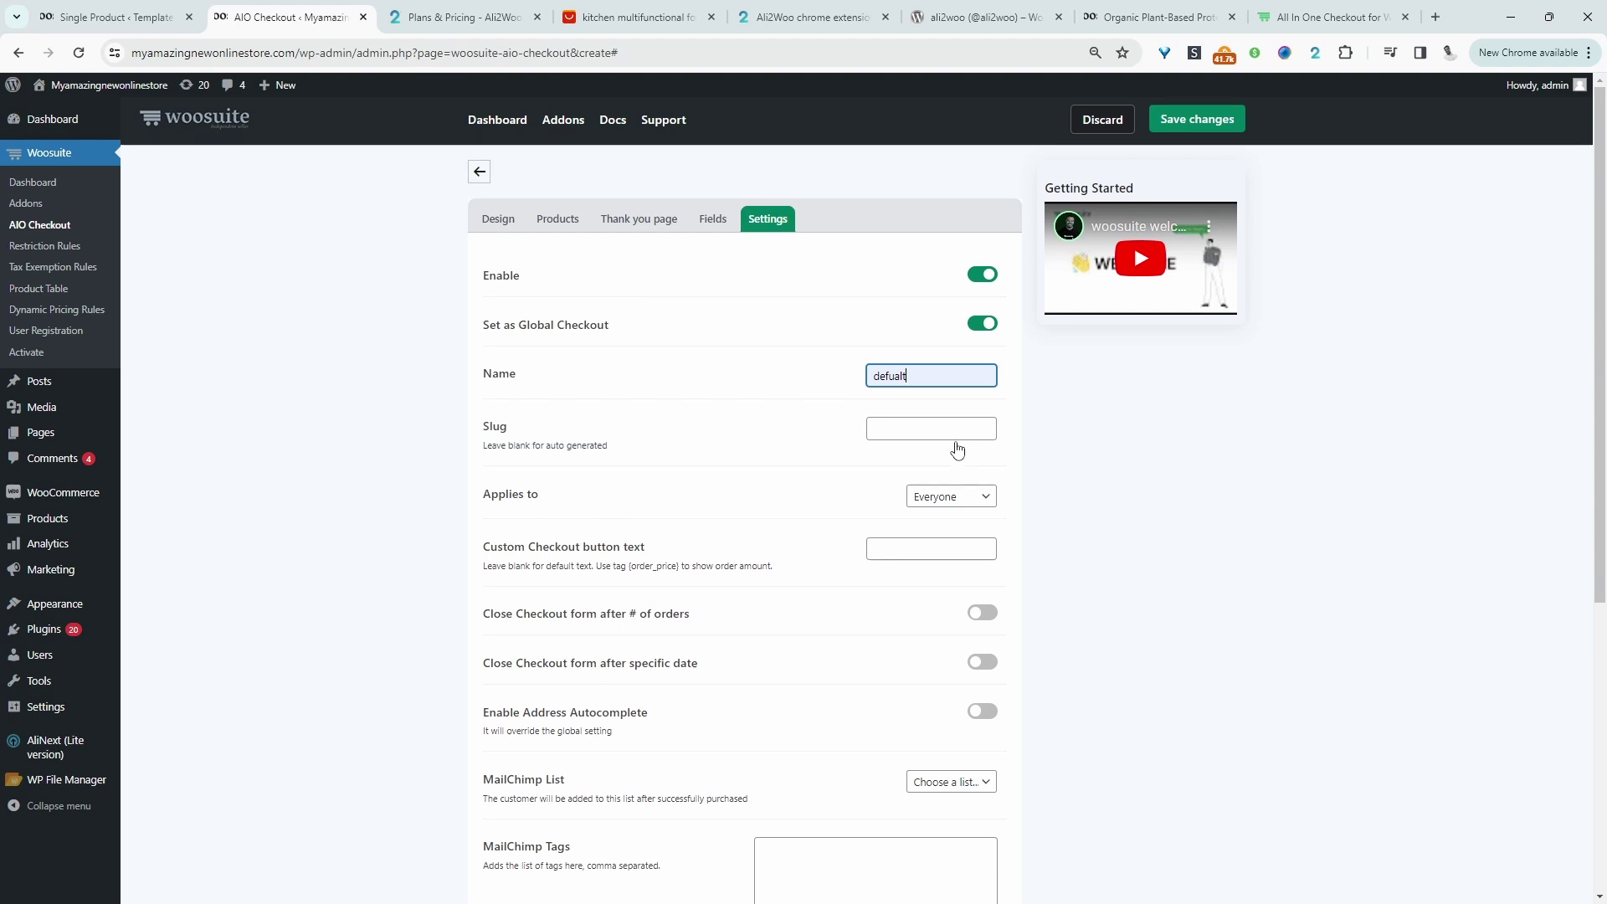
pyautogui.click(1234, 128)
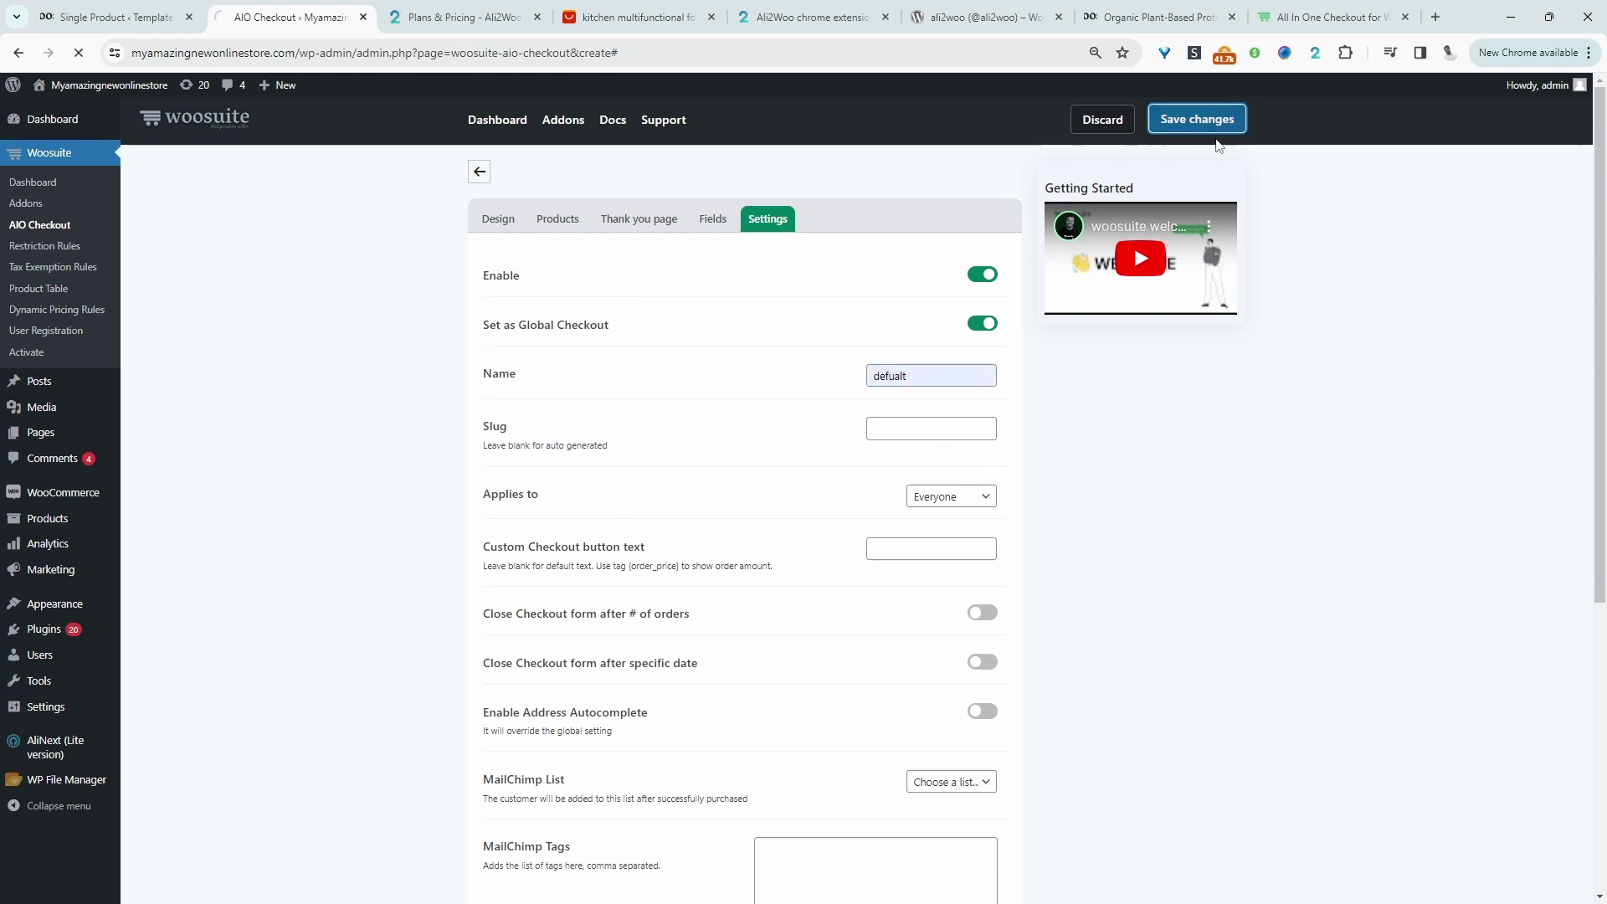
pyautogui.moveTo(90, 117)
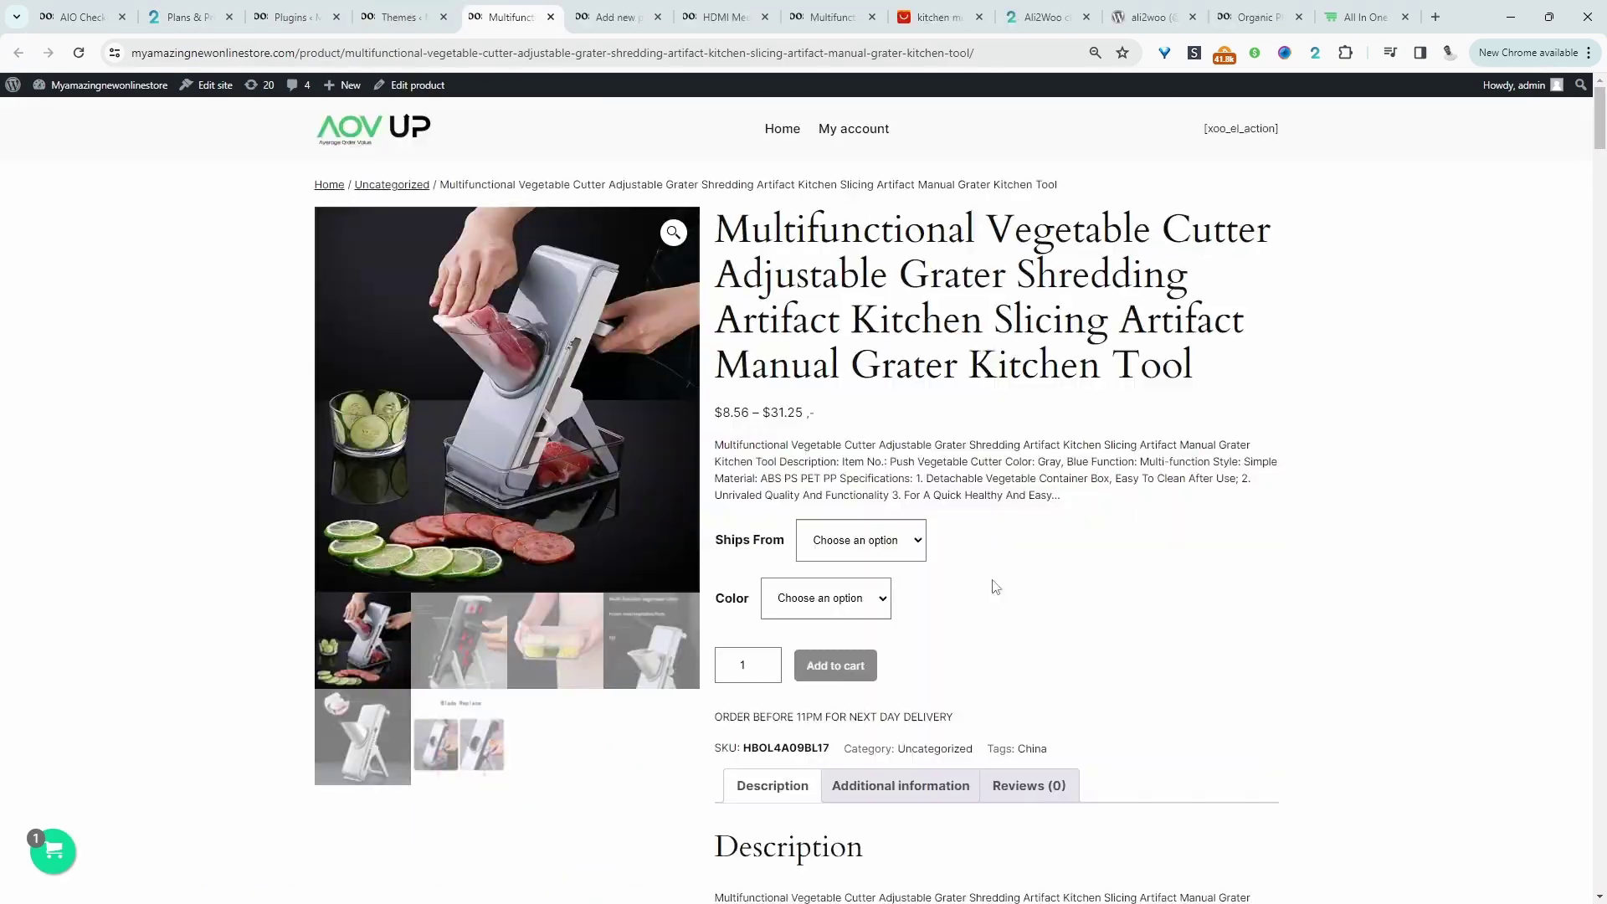
# Add the vegetable cutter to the cart with Ships From China and Grey colour.
pyautogui.click(882, 540)
pyautogui.click(860, 579)
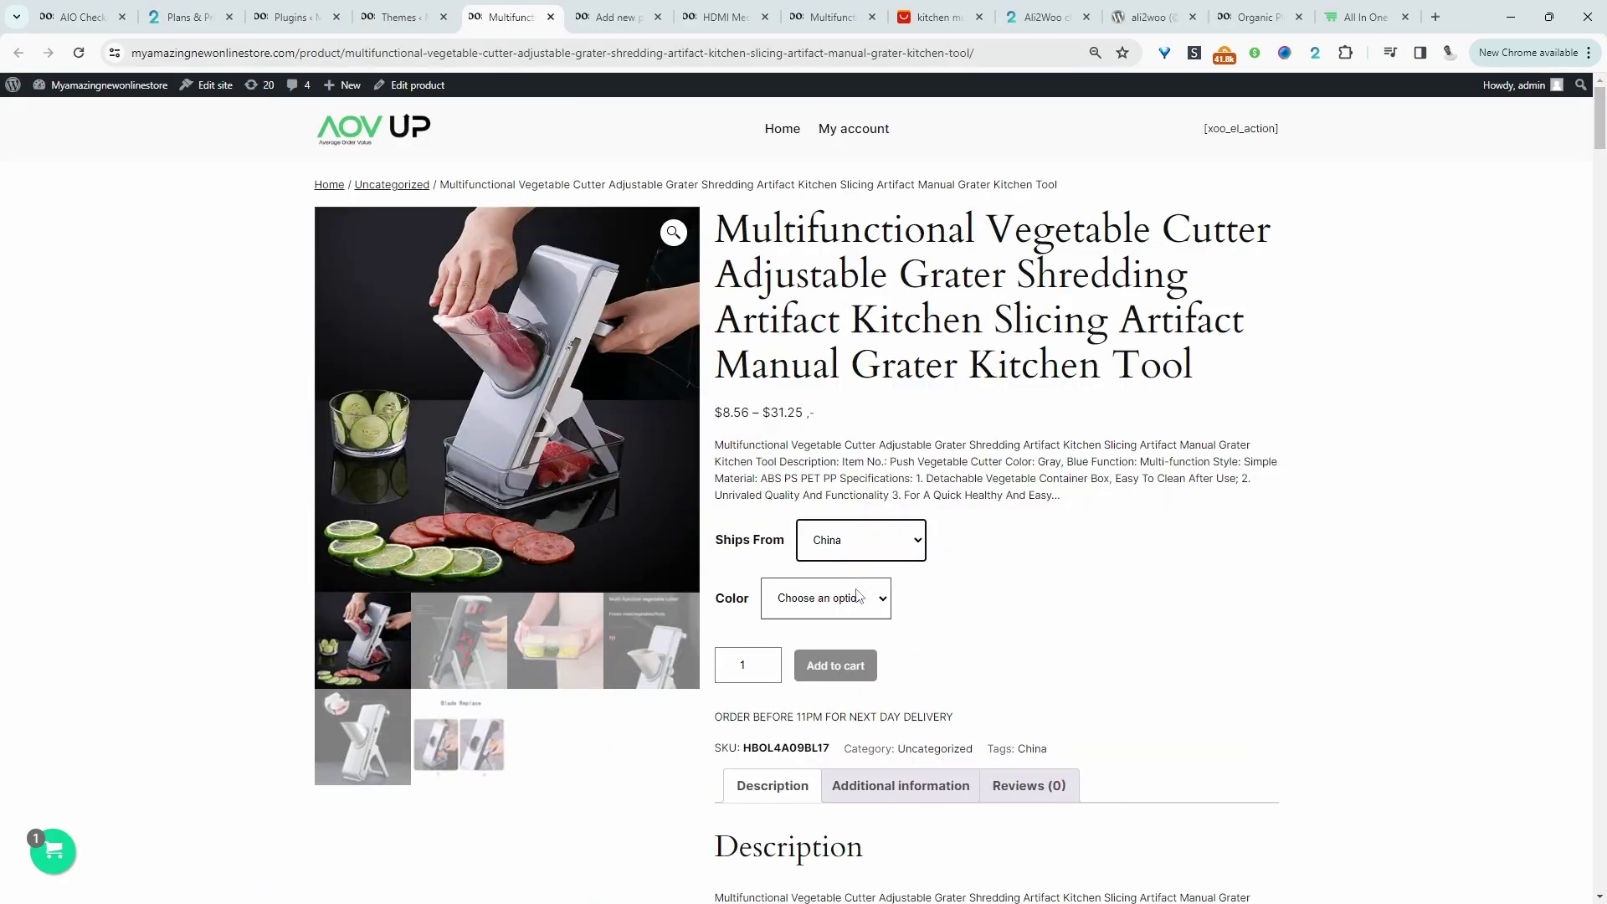
pyautogui.click(853, 601)
pyautogui.click(824, 668)
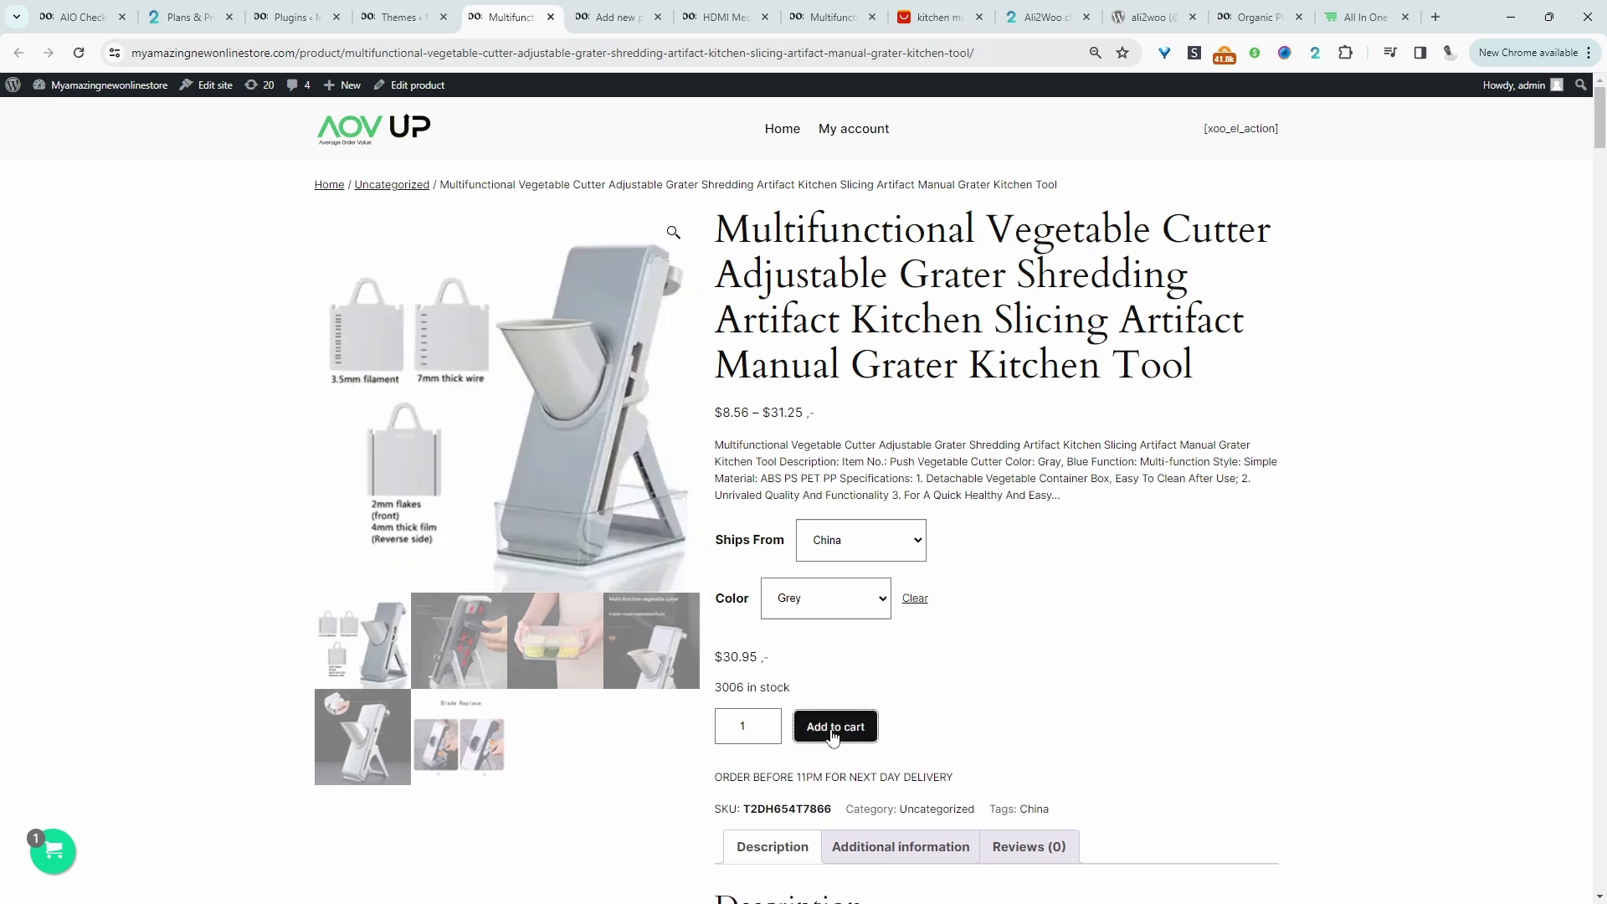
pyautogui.click(836, 727)
# Go to checkout and review the new AIO Checkout page with its $83.89 total.
pyautogui.click(53, 850)
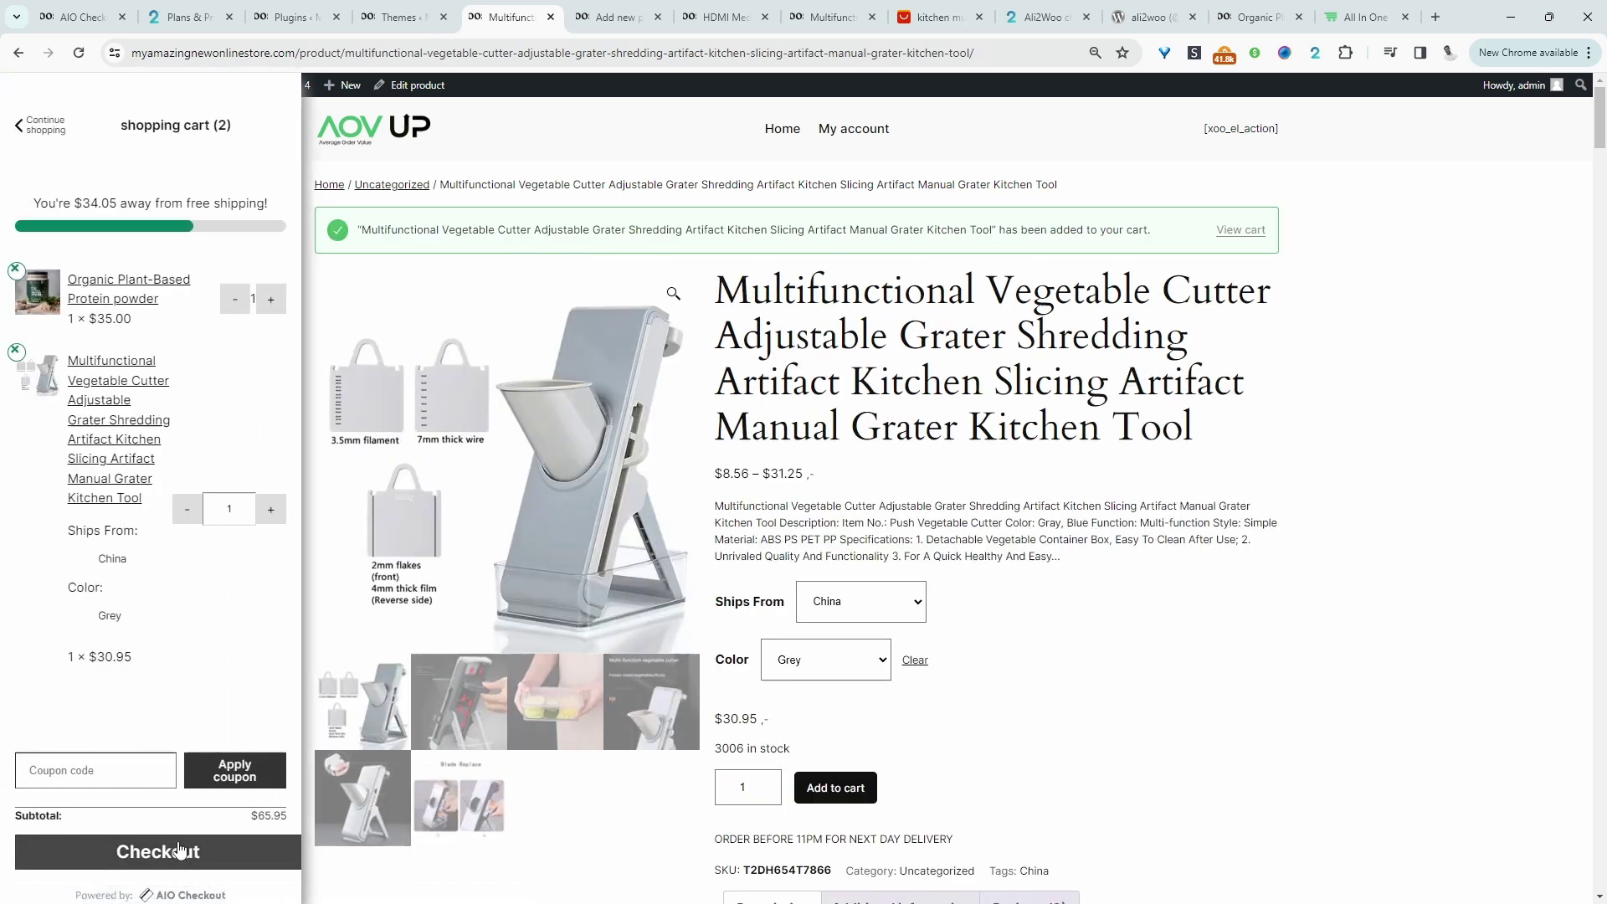
pyautogui.click(150, 851)
pyautogui.scroll(-1, 1087, 612)
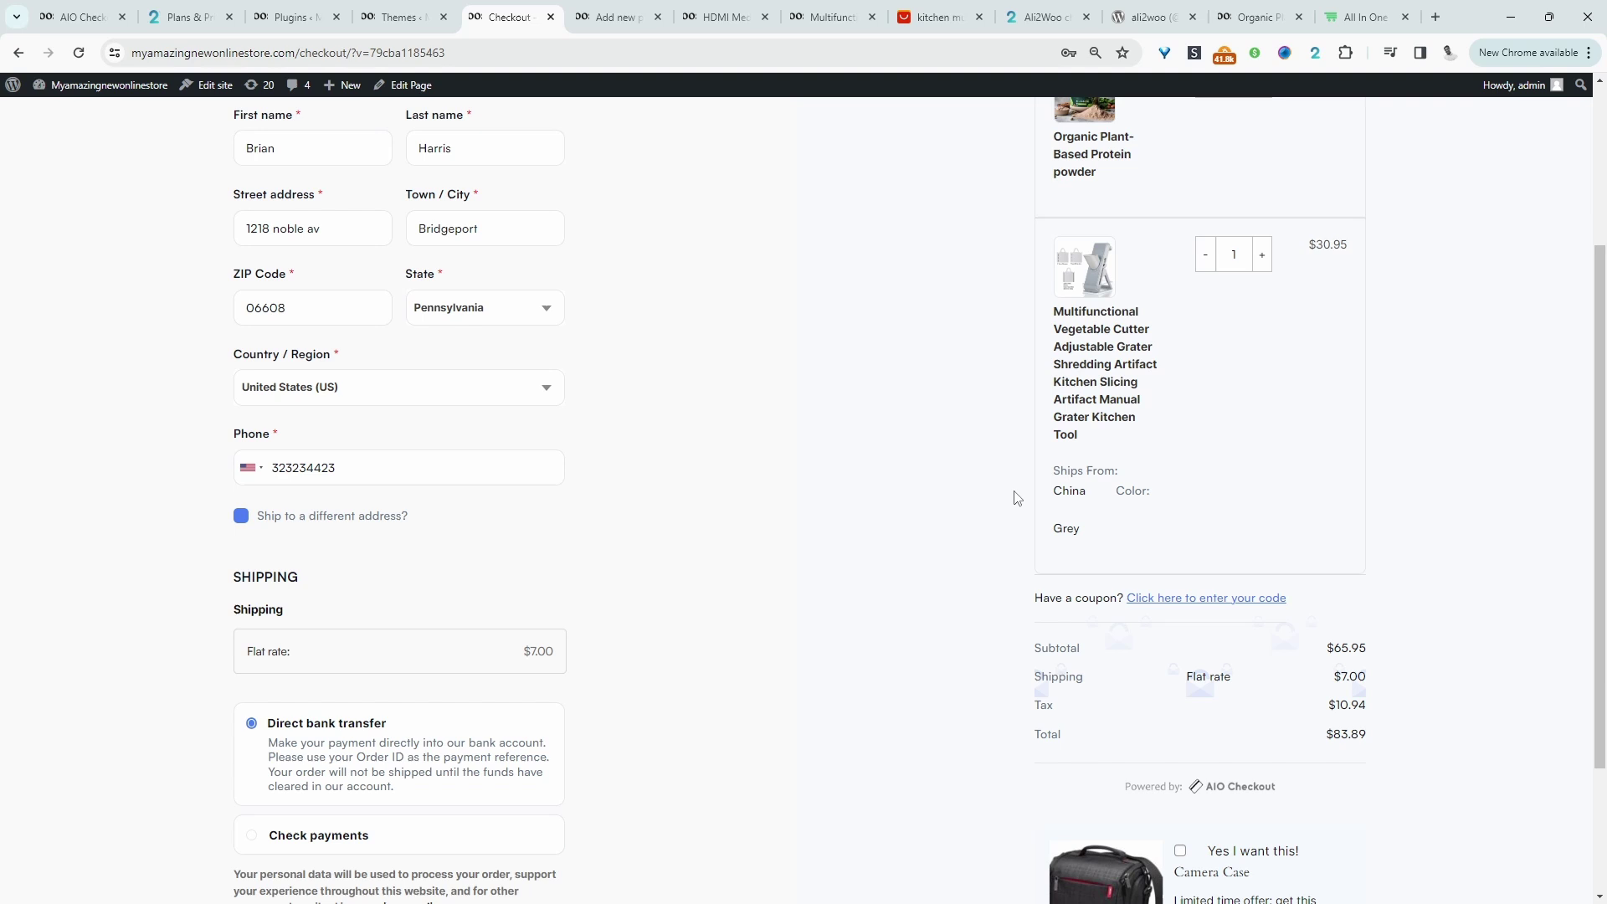
pyautogui.scroll(-2, 997, 512)
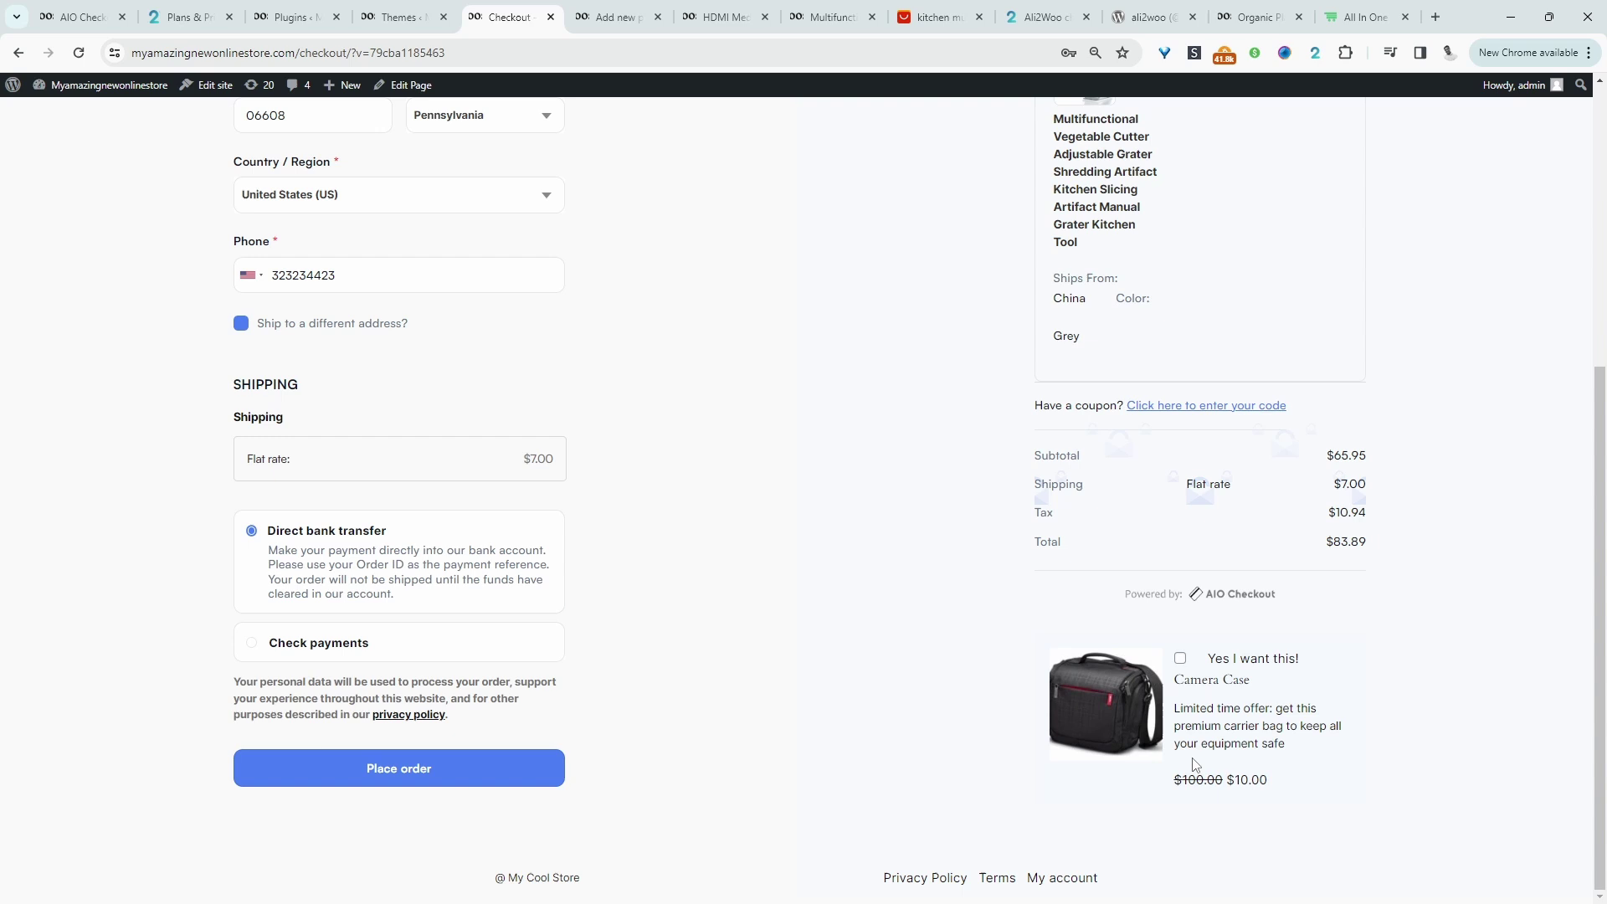
pyautogui.scroll(5, 507, 195)
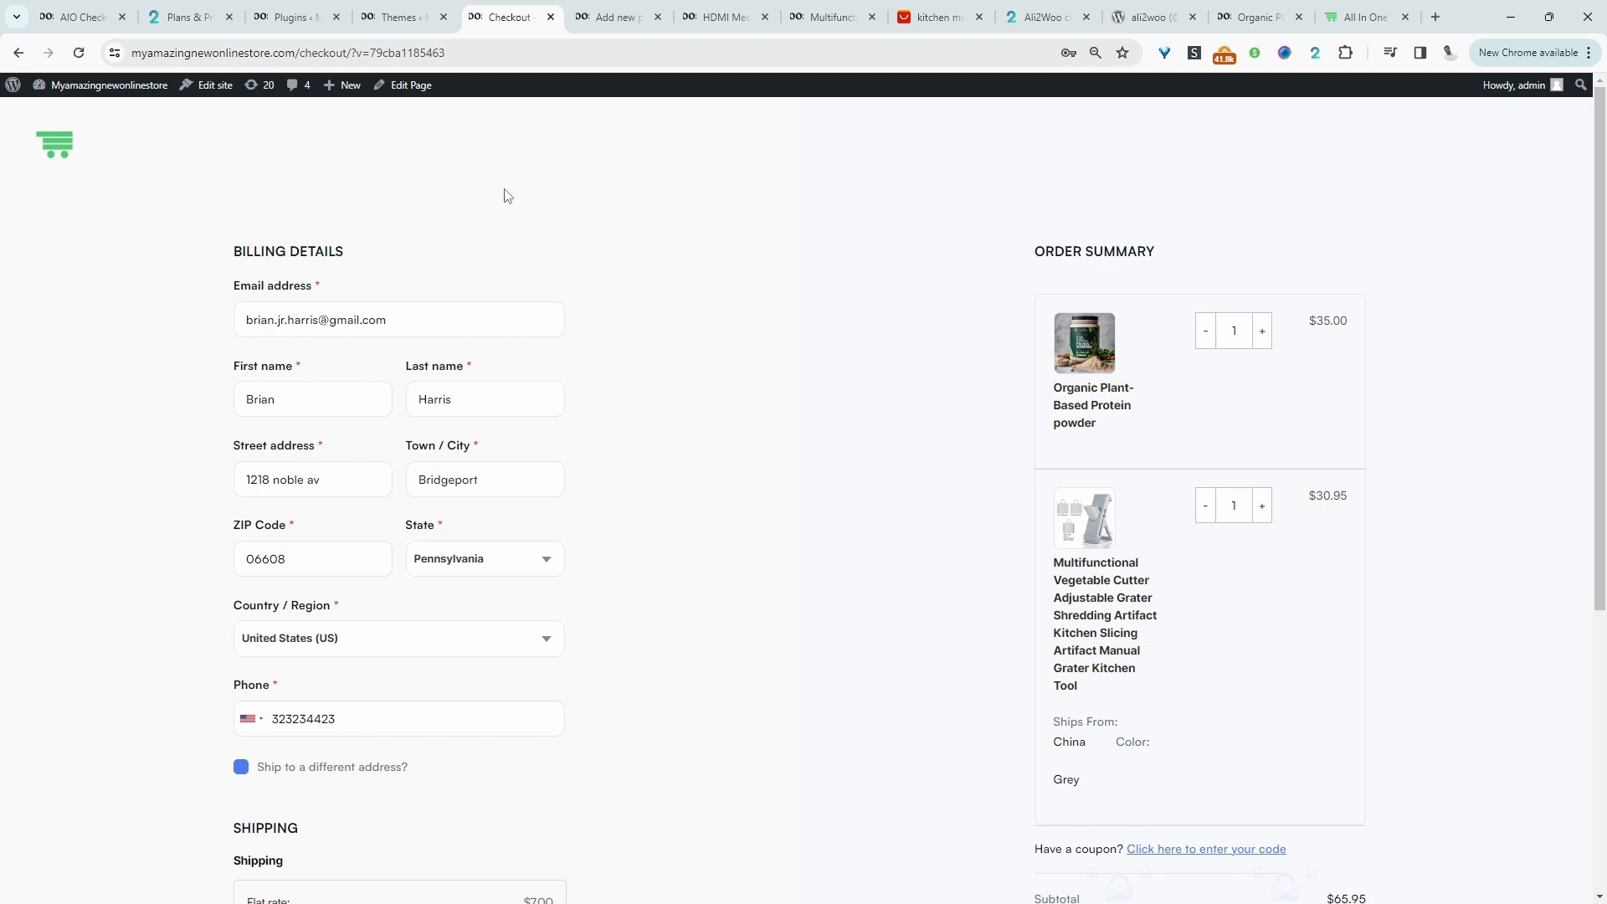
# Open AliNext's Settings at the Pricing Rules section.
pyautogui.click(297, 17)
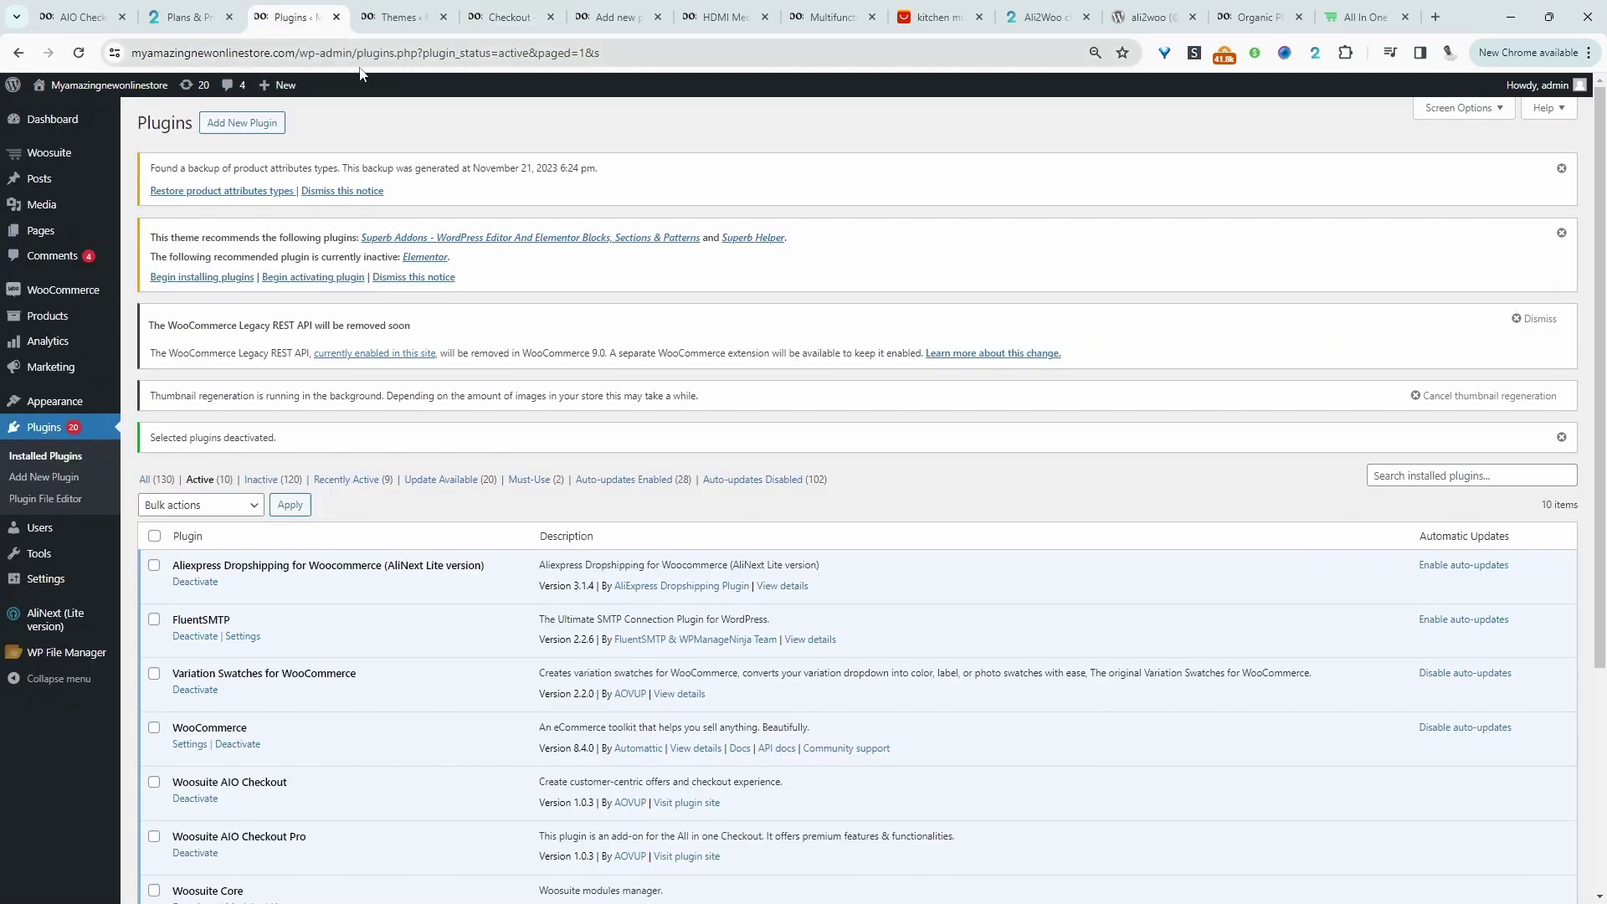
pyautogui.click(55, 619)
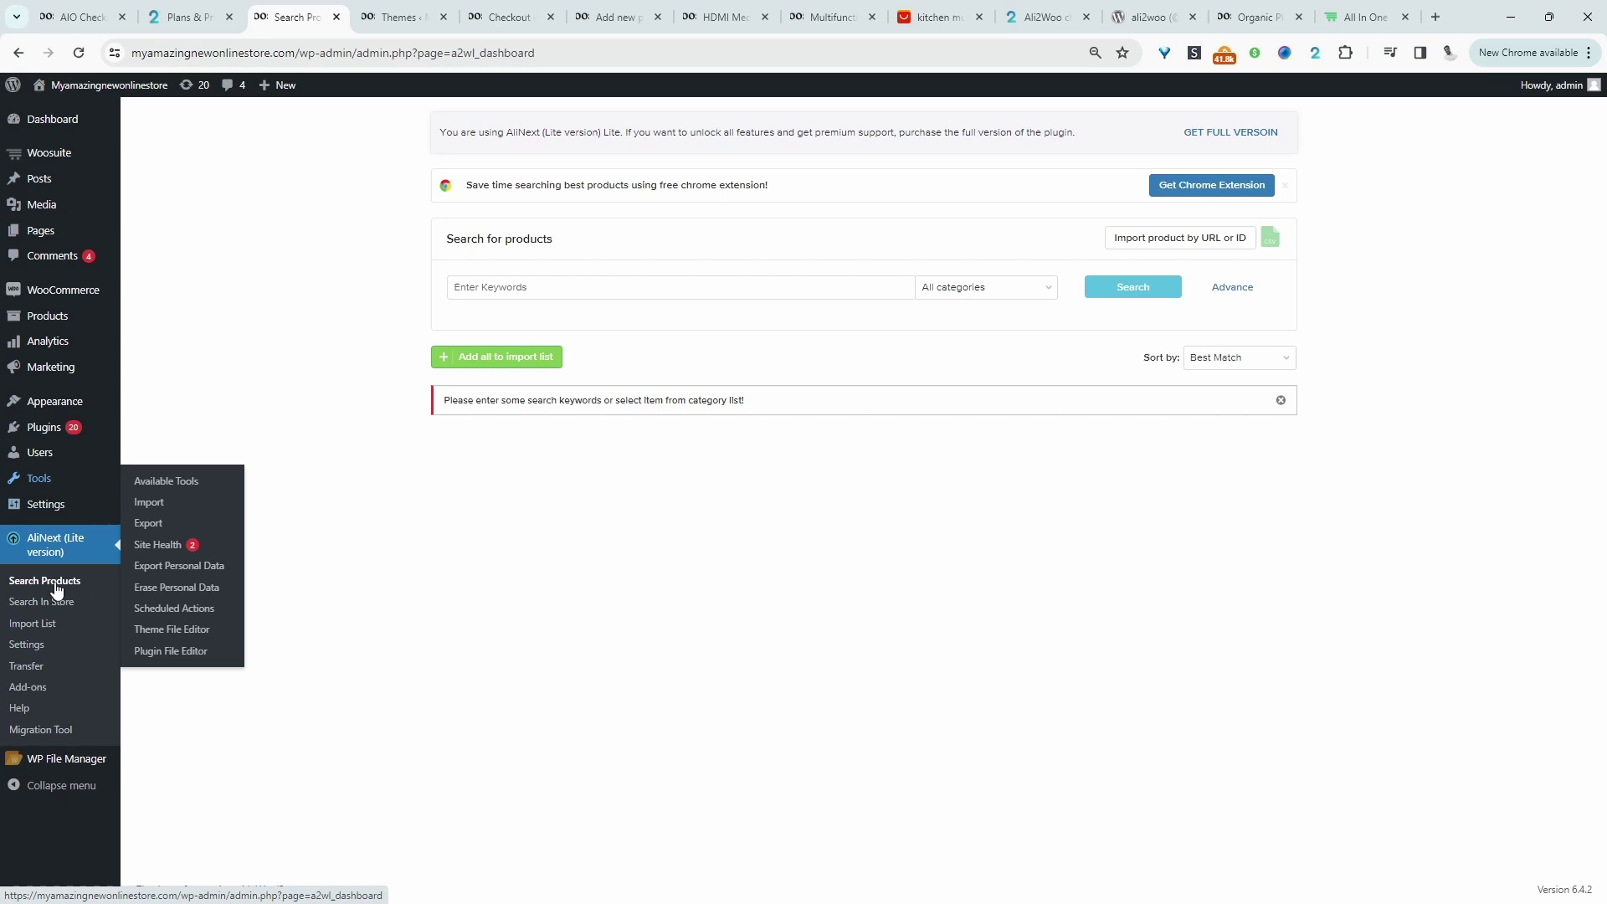
pyautogui.click(49, 644)
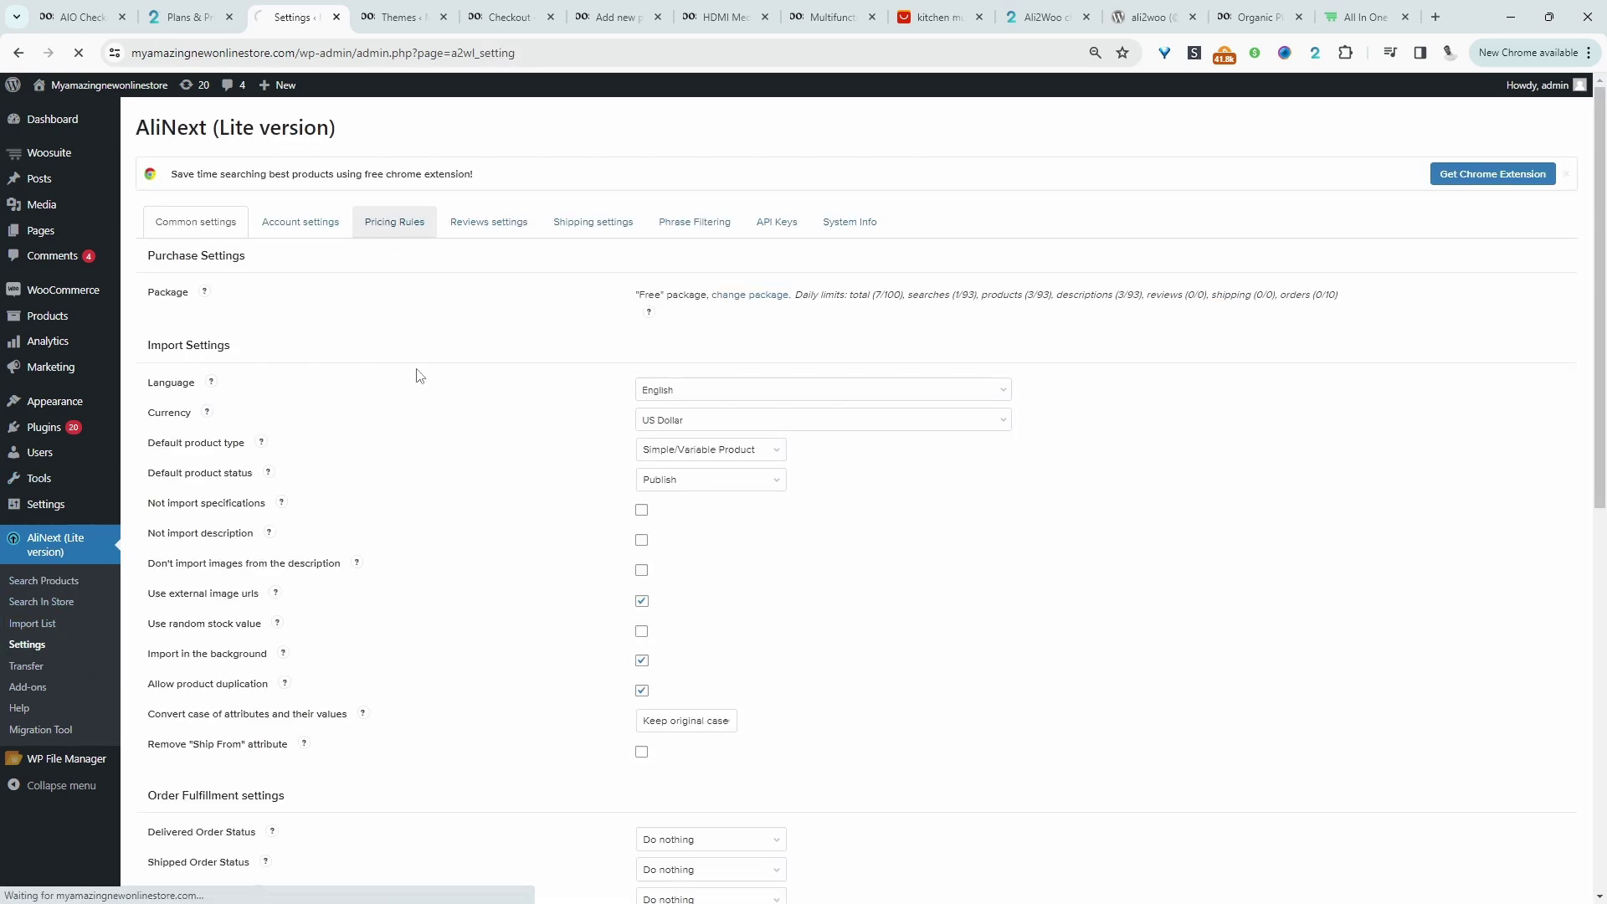
pyautogui.click(396, 224)
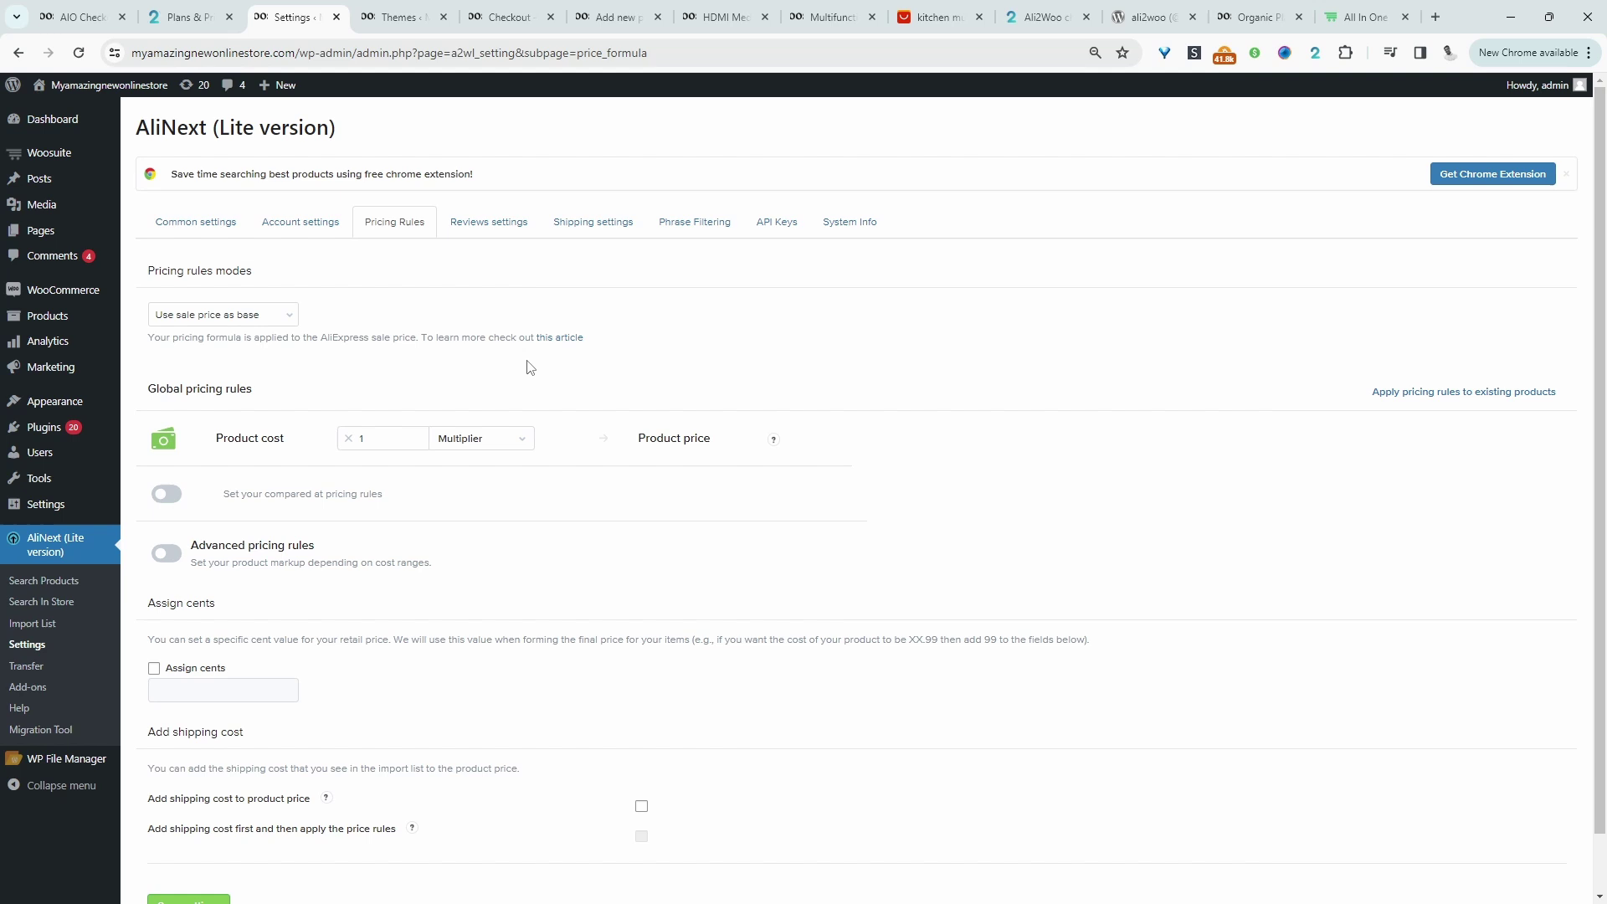
# Keep the Multiplier formula with 2.3 as the product cost multiplier, advanced rules off.
pyautogui.click(481, 438)
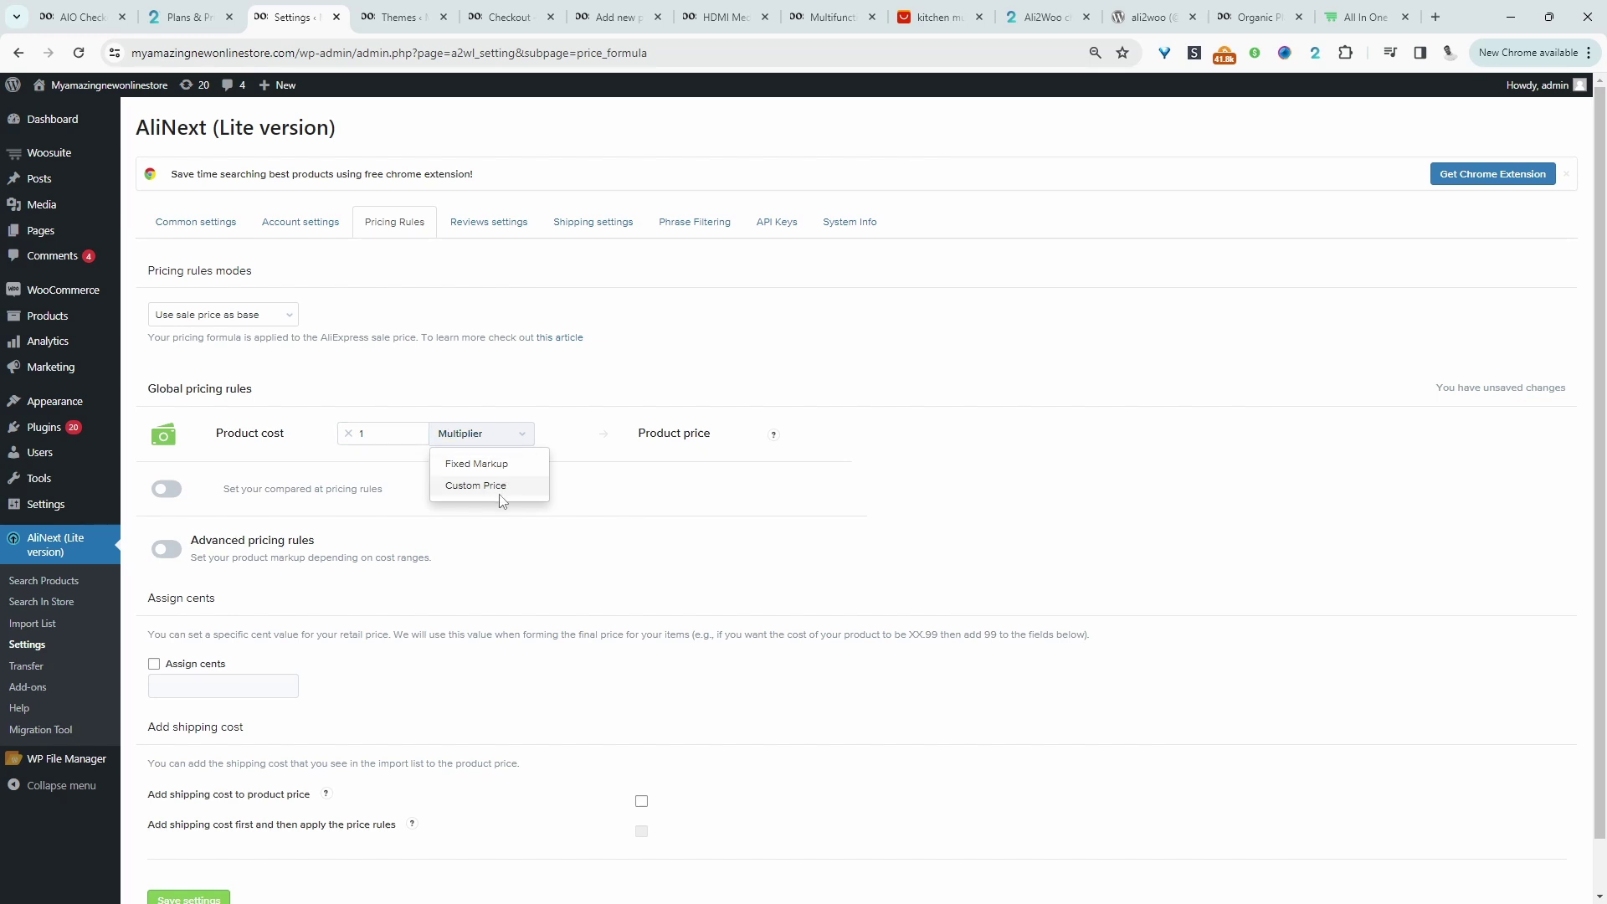
pyautogui.click(496, 489)
pyautogui.click(462, 488)
pyautogui.click(397, 434)
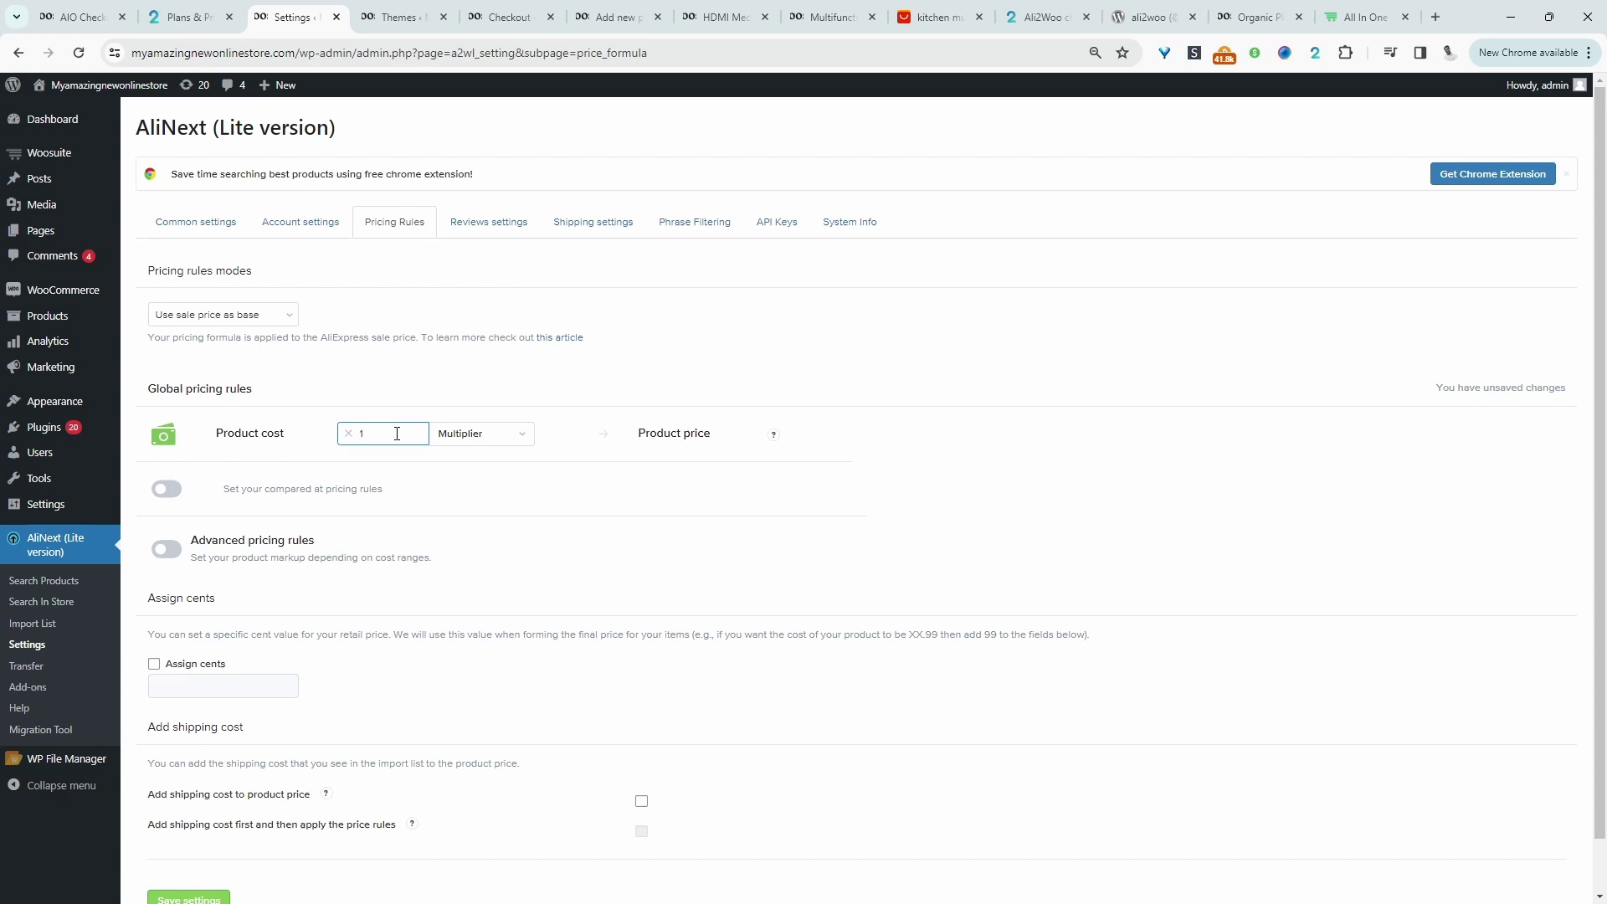
pyautogui.click(166, 550)
pyautogui.click(168, 440)
# Add shipping cost to product prices, applied before the pricing rules.
pyautogui.scroll(-1, 502, 586)
pyautogui.click(641, 744)
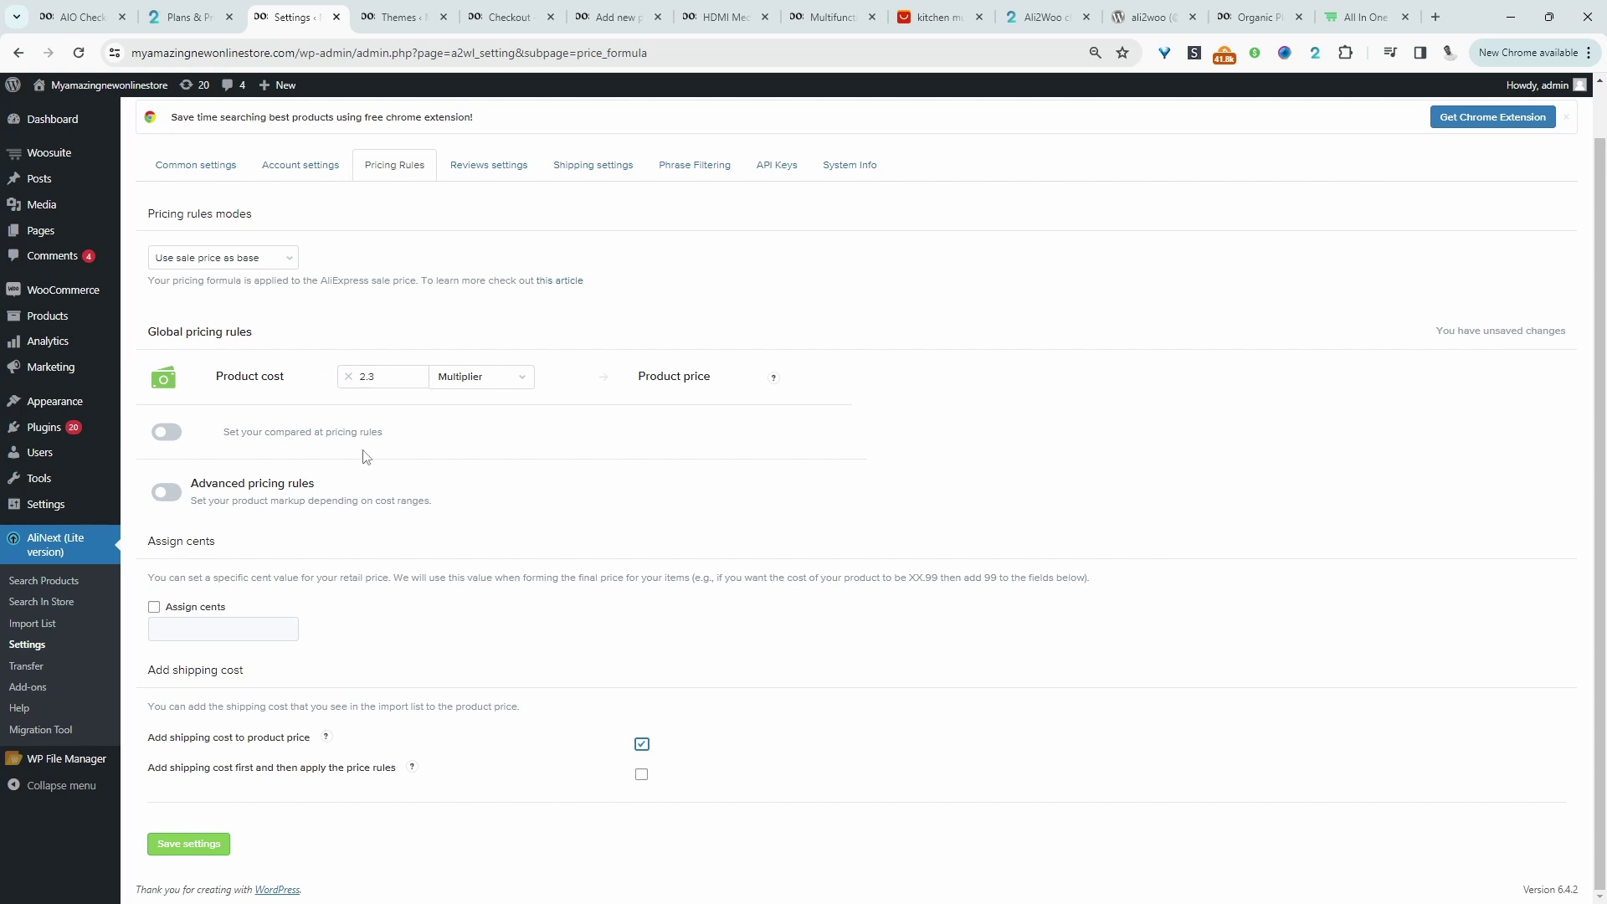
pyautogui.click(641, 774)
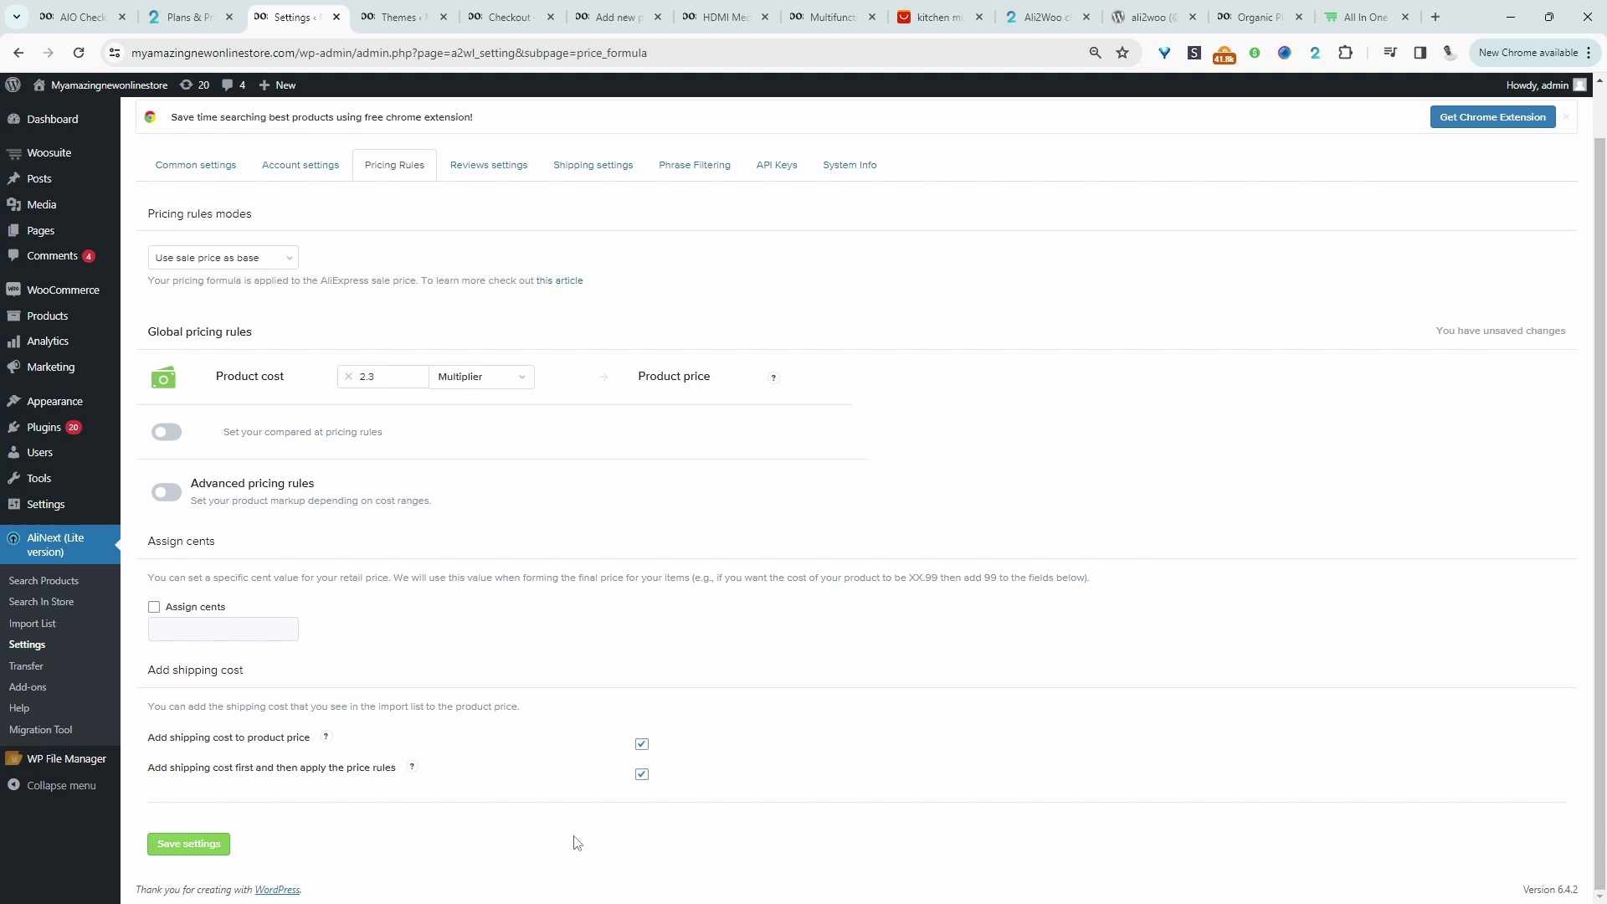